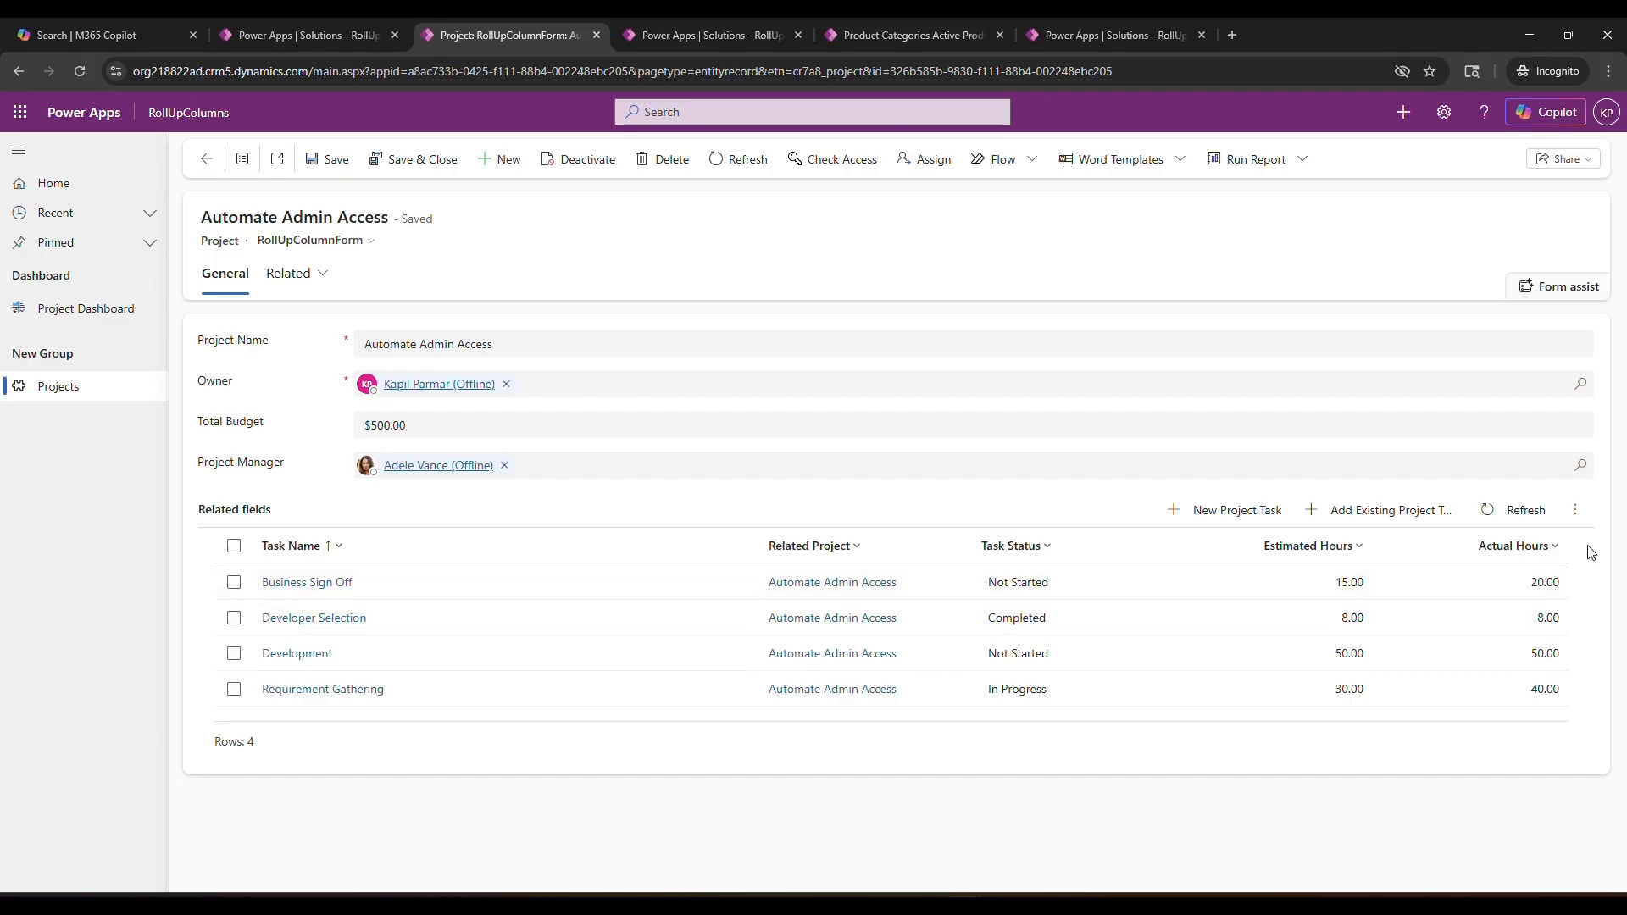
key(ctrl+2)
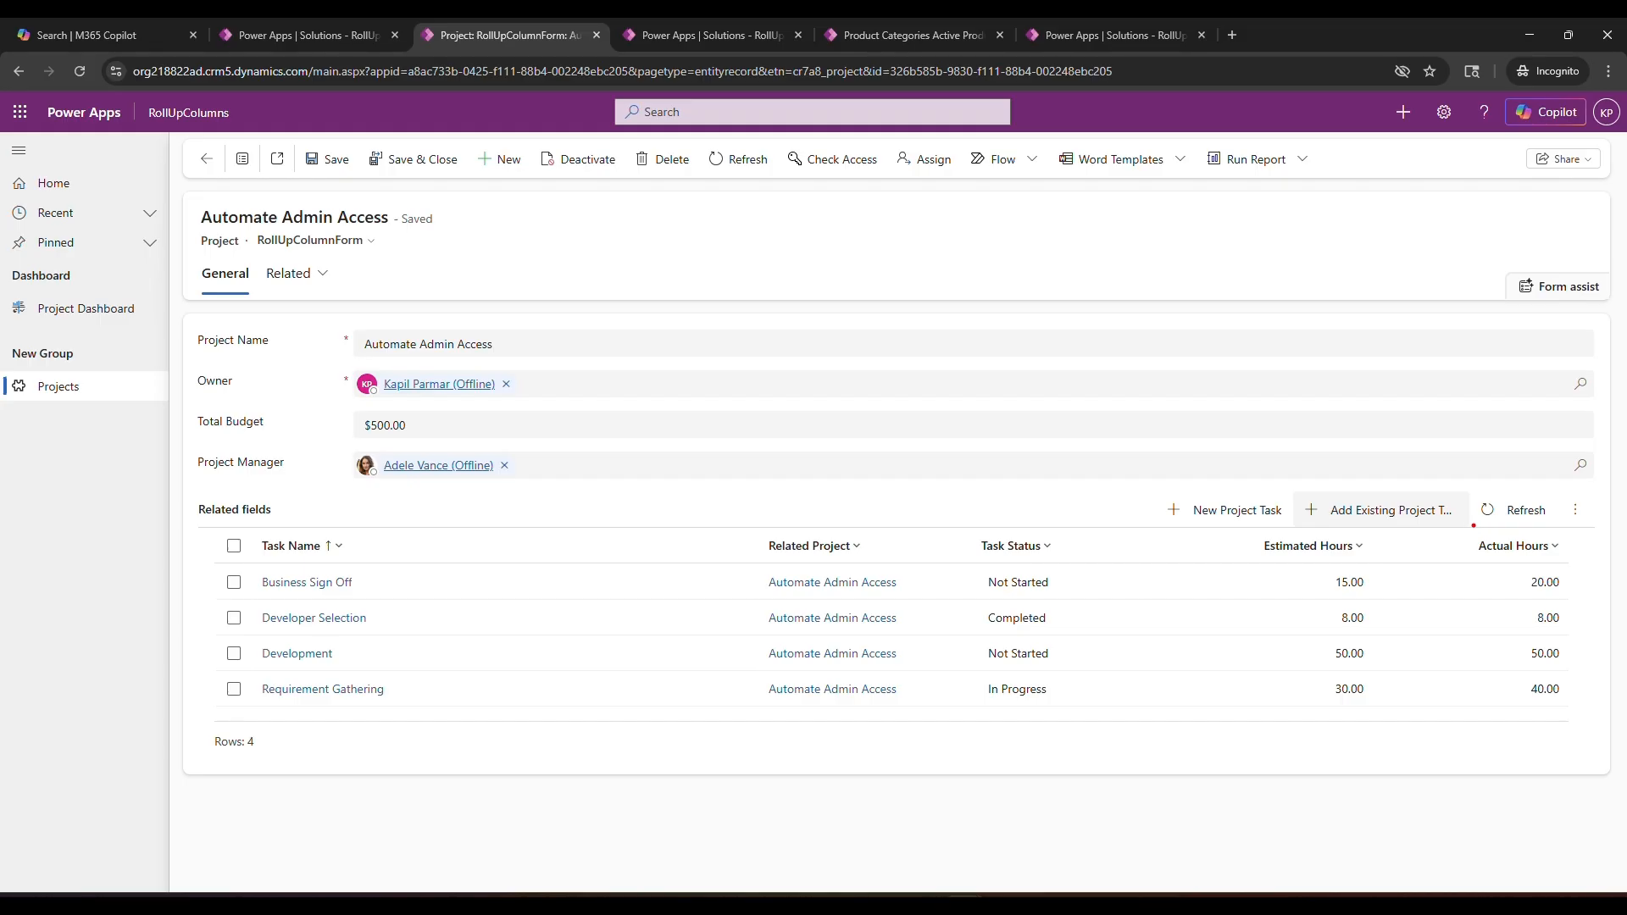
mouse_move(1471, 525)
mouse_down()
mouse_move(1602, 618)
mouse_move(1602, 728)
mouse_up()
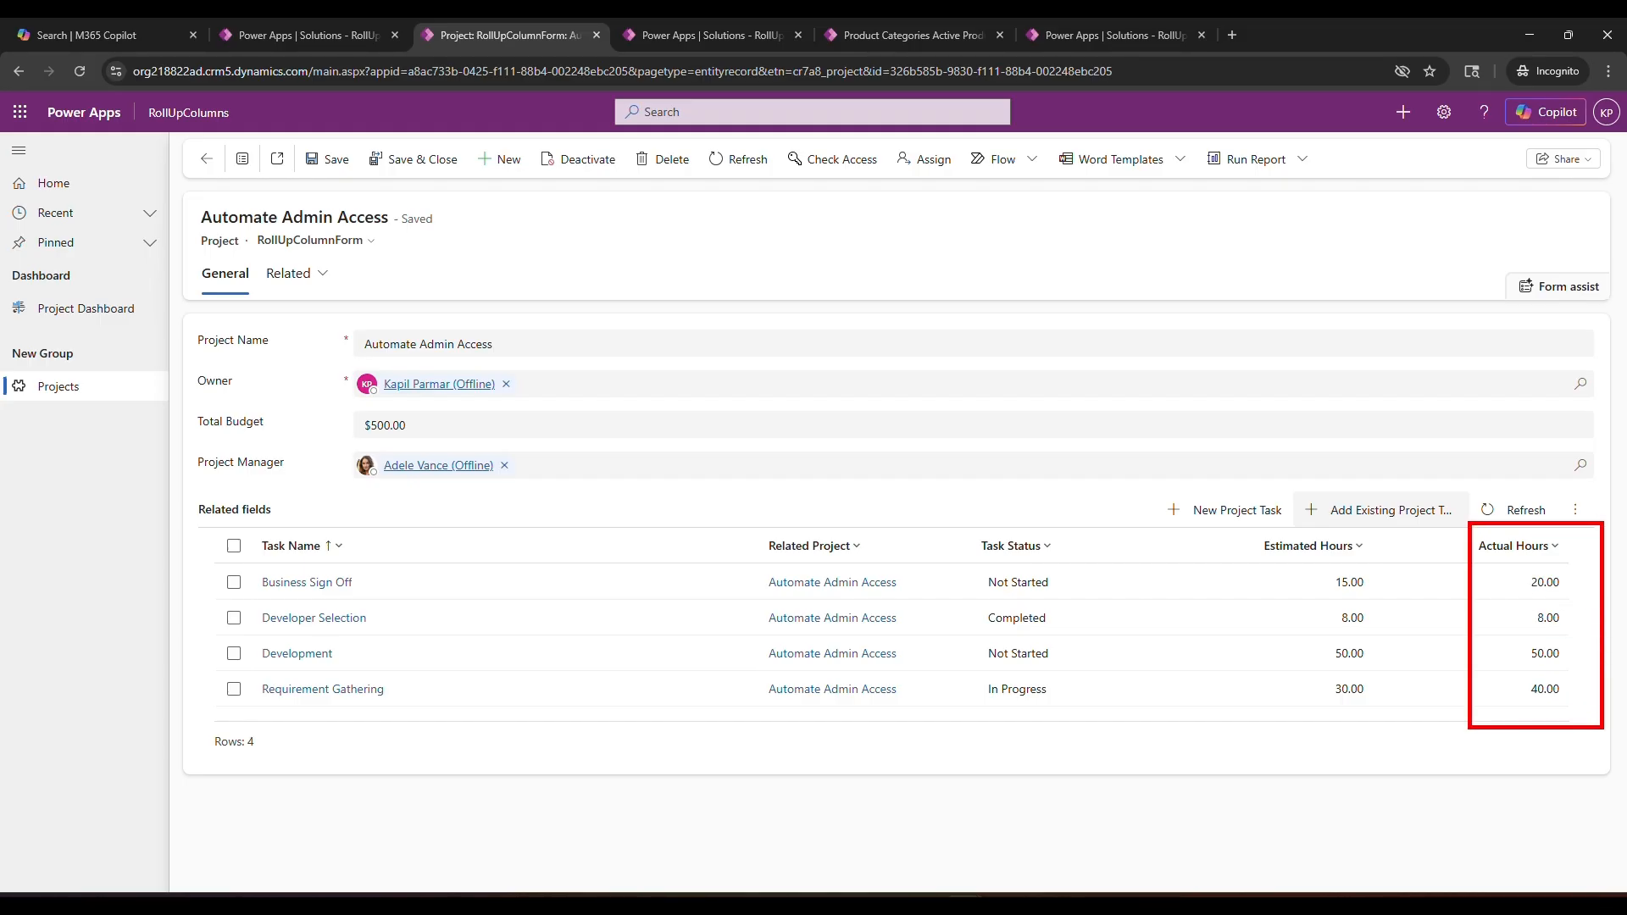
key(Escape)
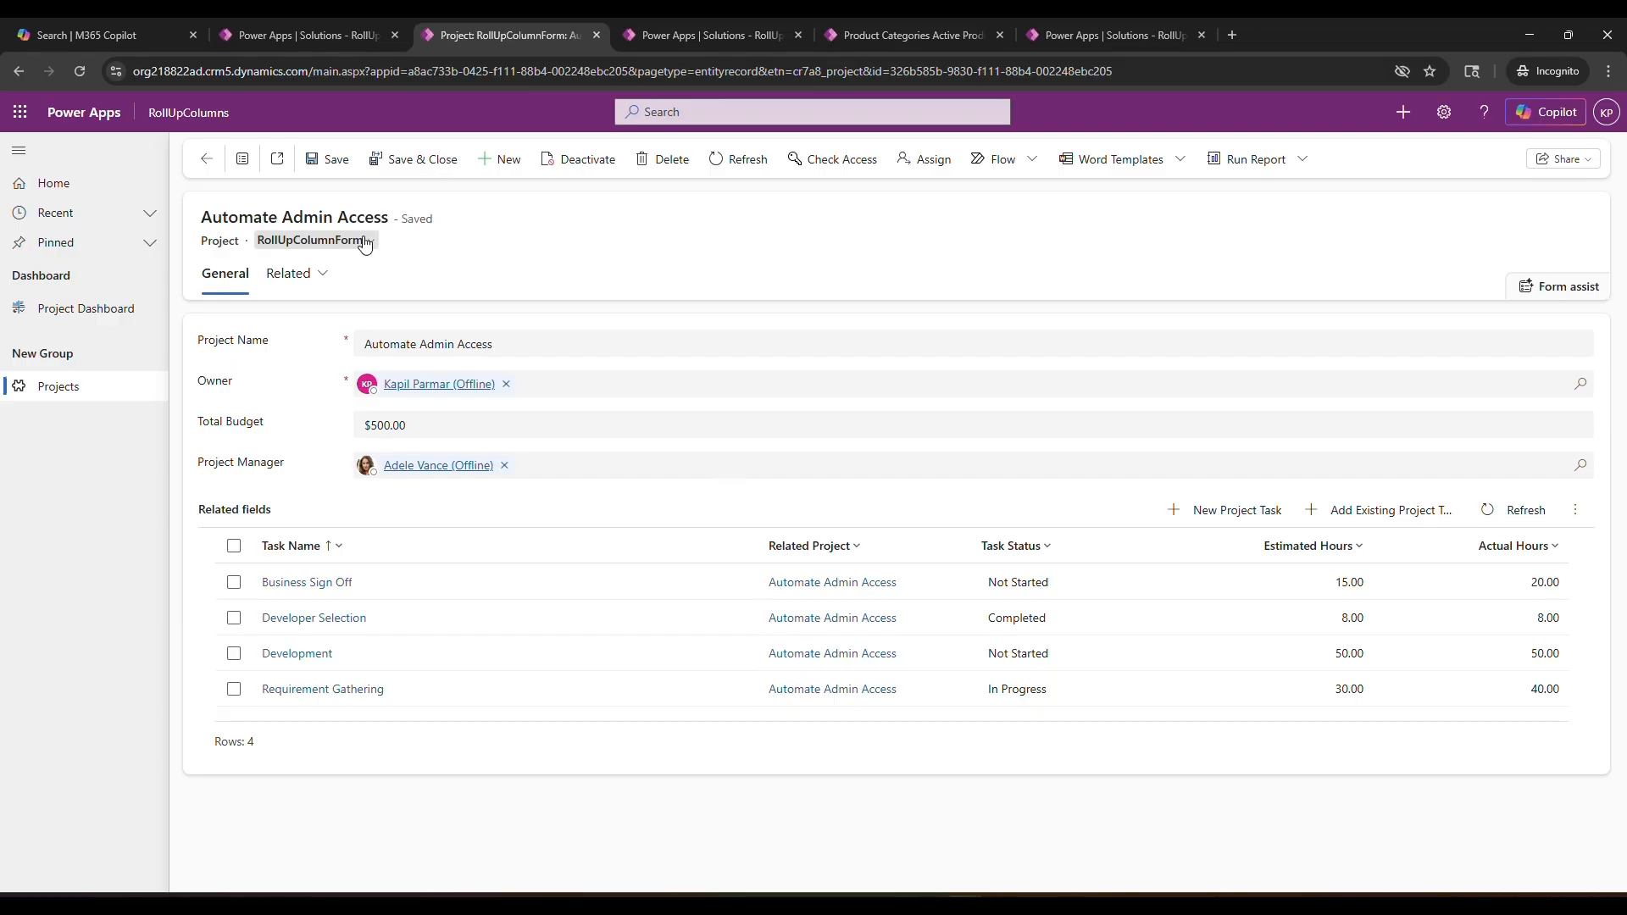
- Switch the Automate Admin Access project record to the Information form
click(322, 240)
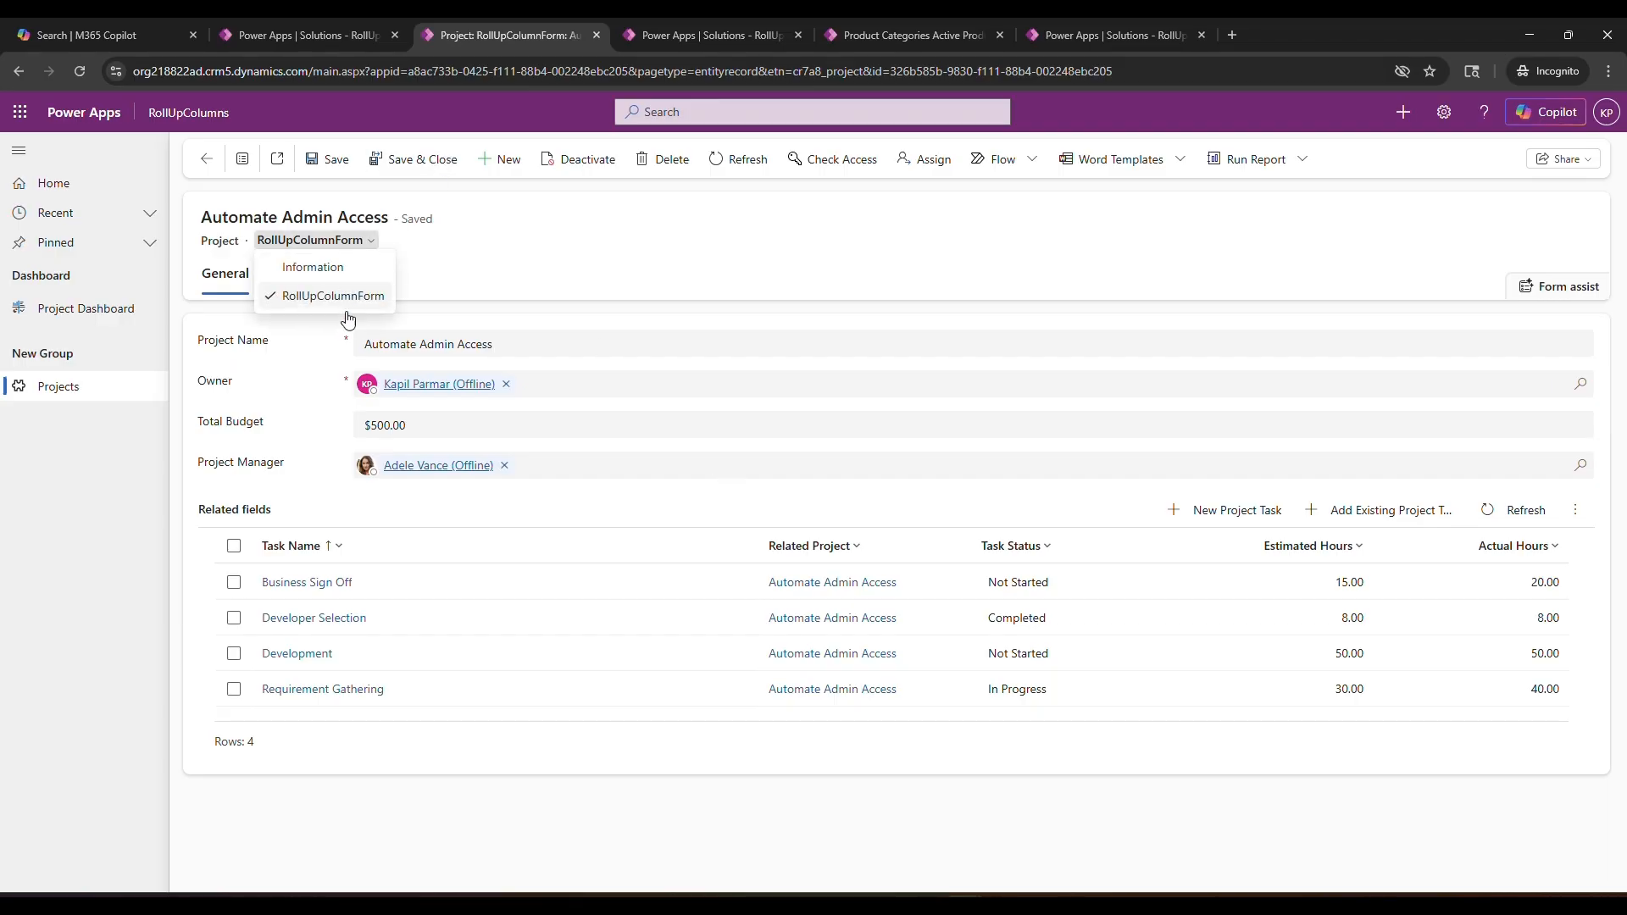
click(339, 269)
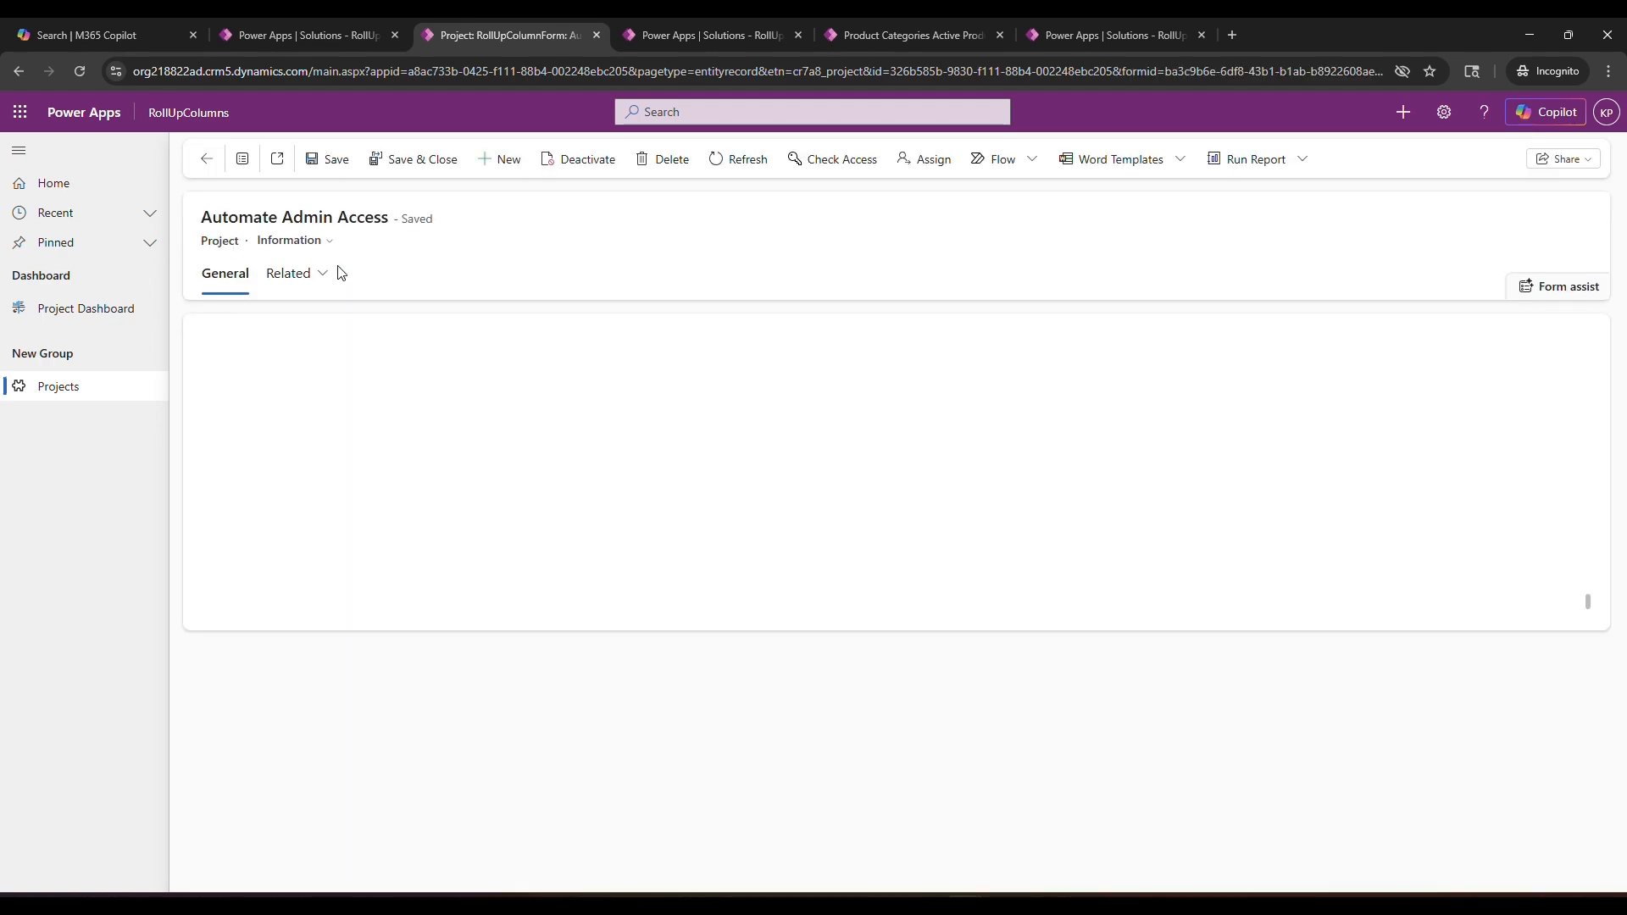
scroll(539, 534, down, 1)
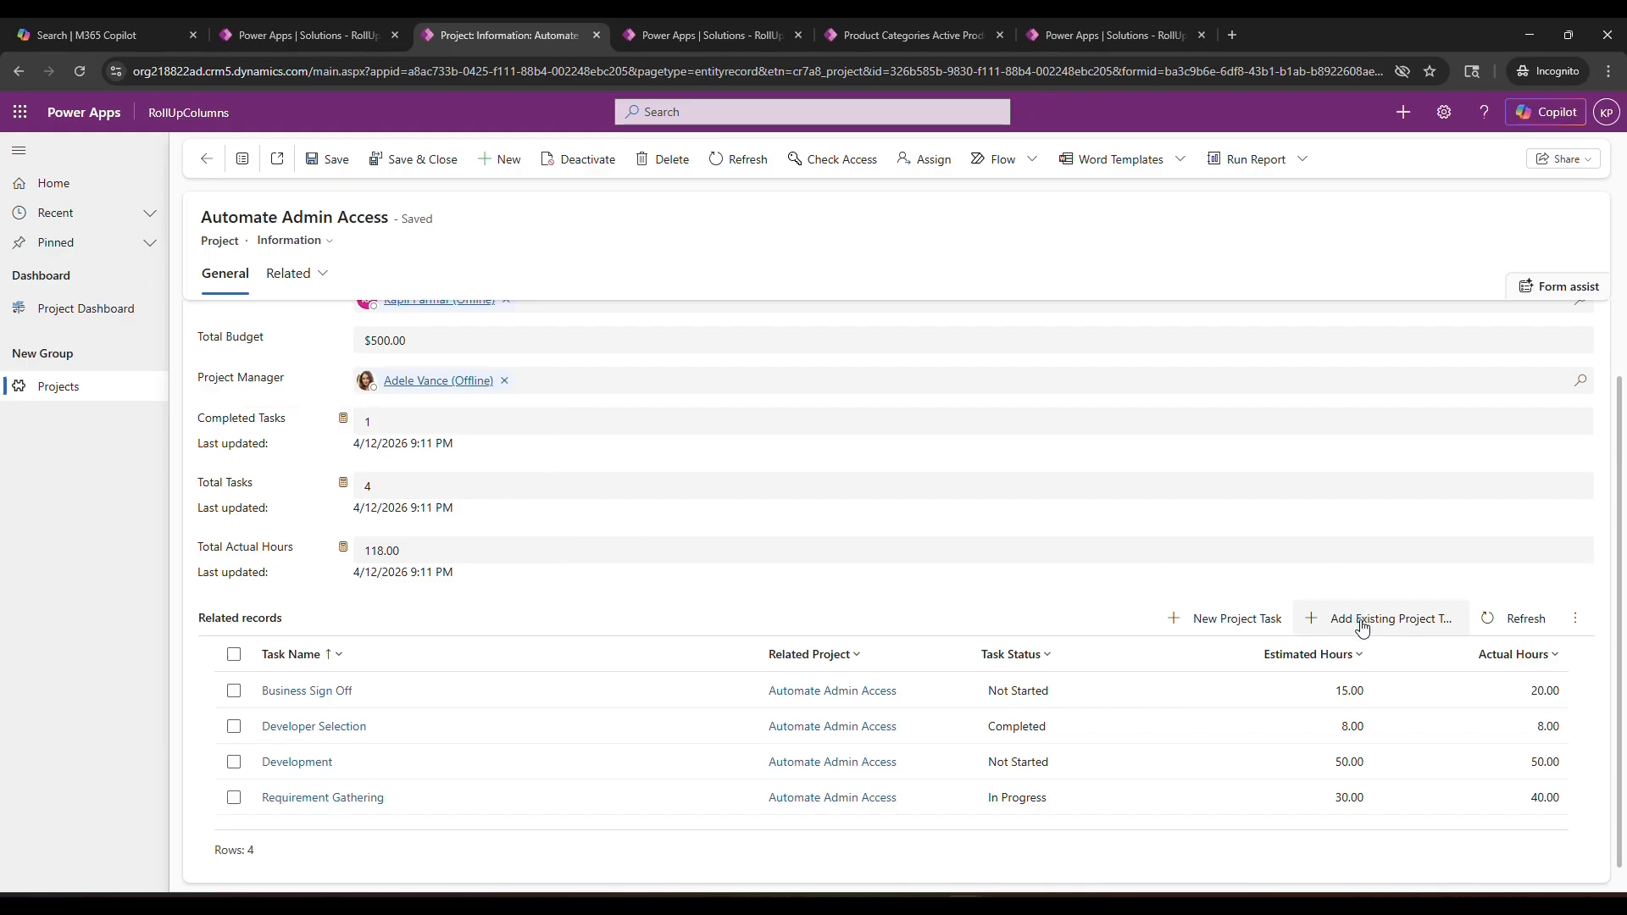
- Create a related project task named New Task with 10 actual hours, 10 estimated hours and status Completed, saving and closing it
click(1231, 622)
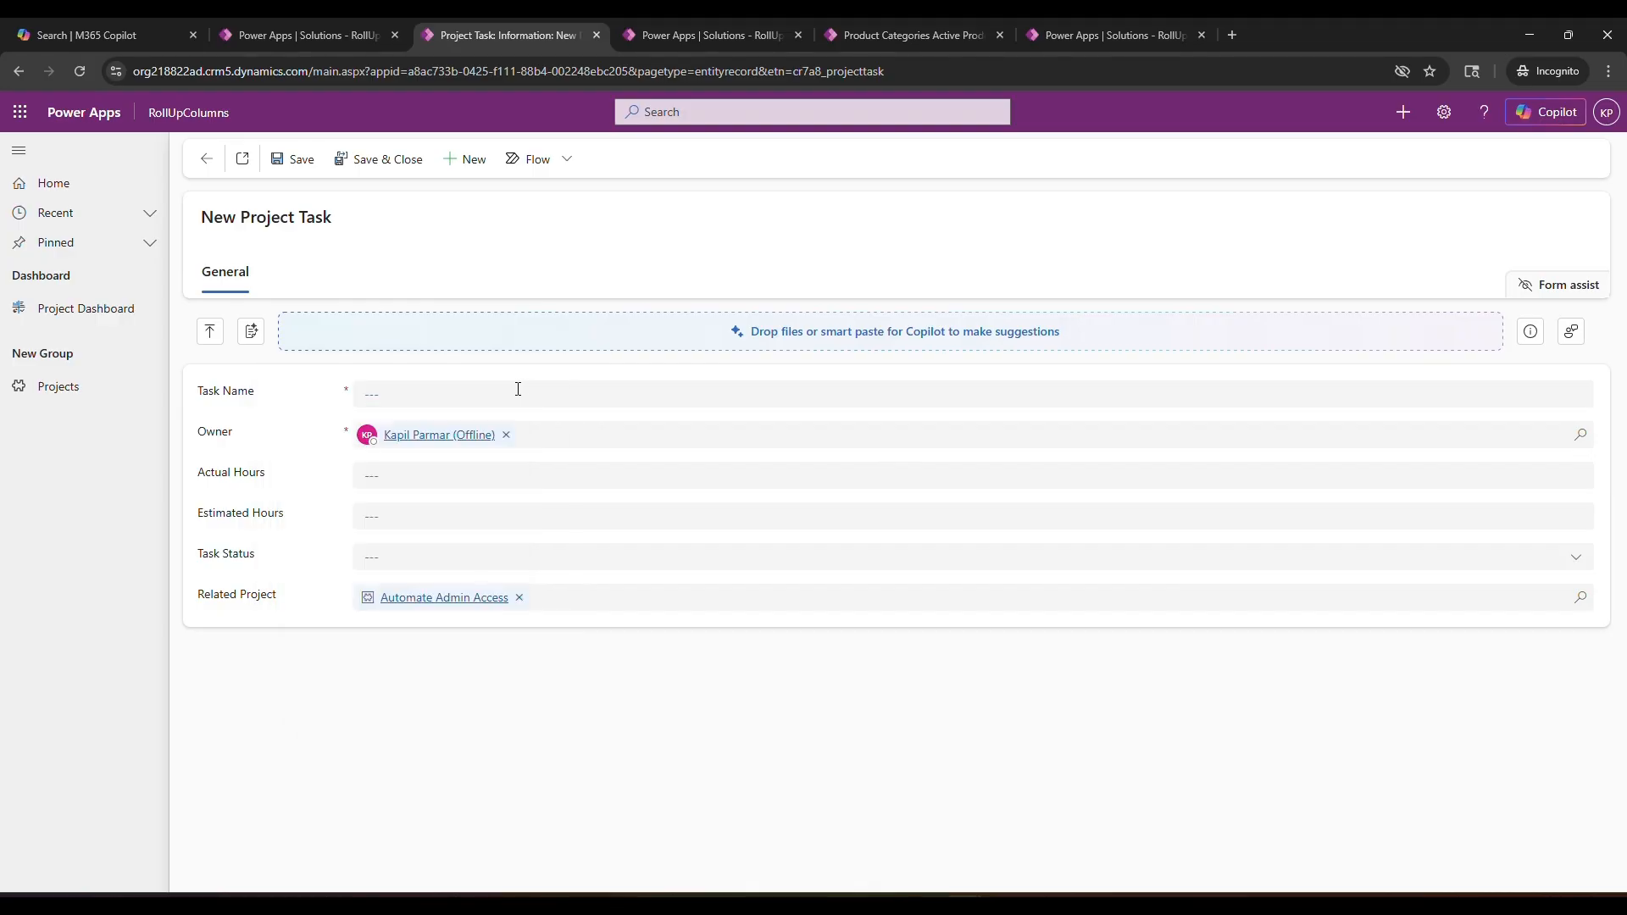
click(518, 389)
text(New T)
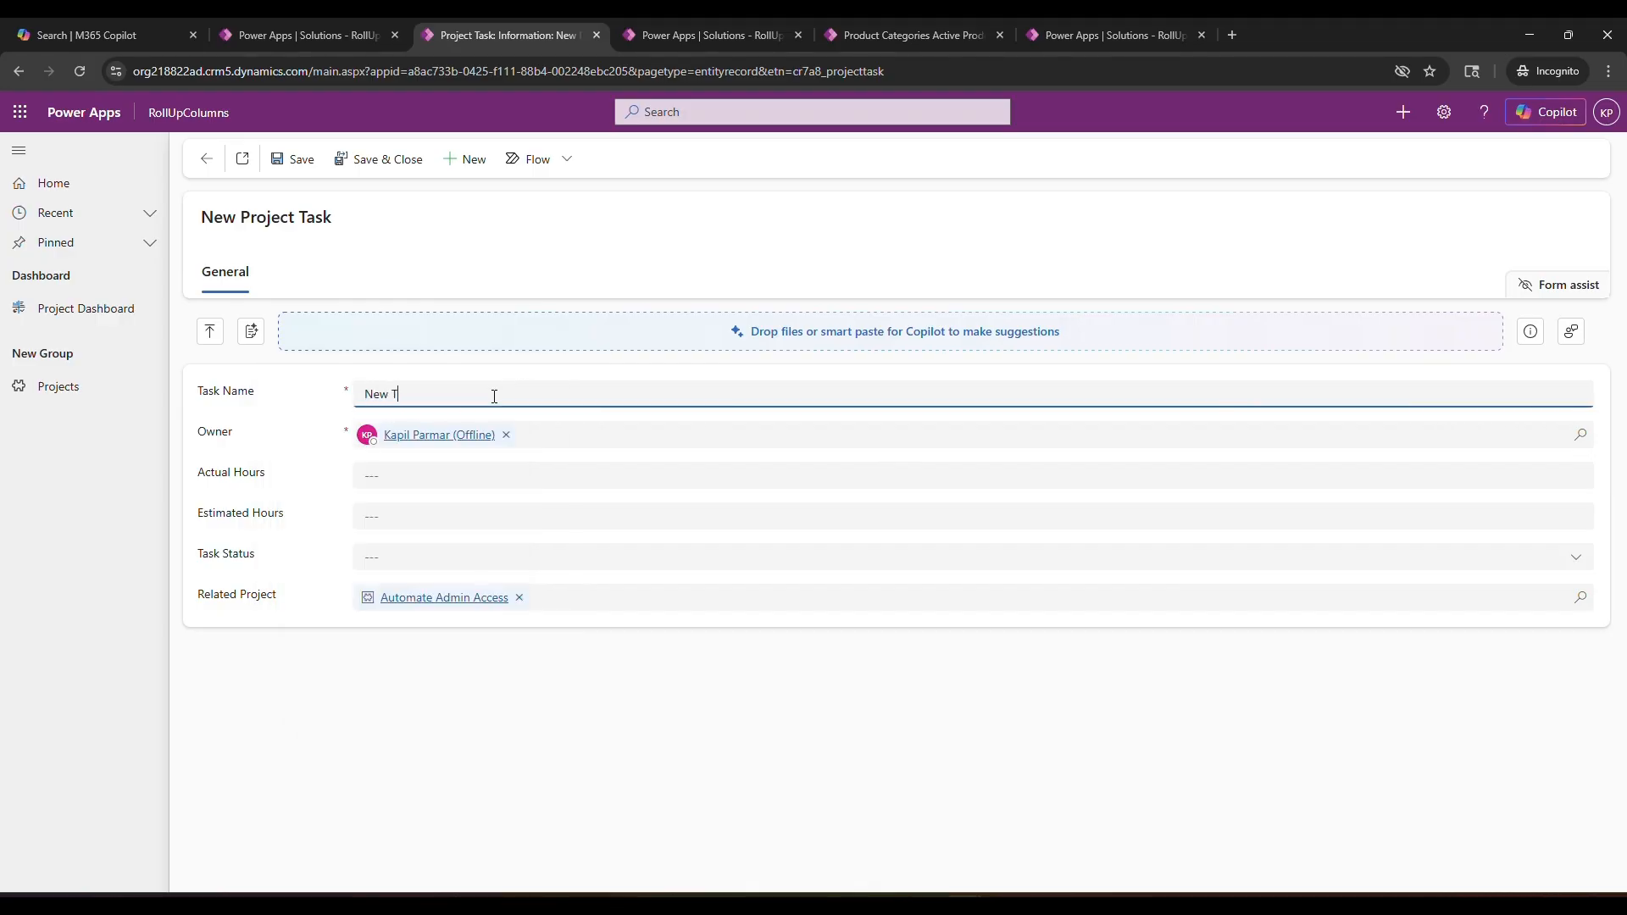
text(ask)
click(510, 467)
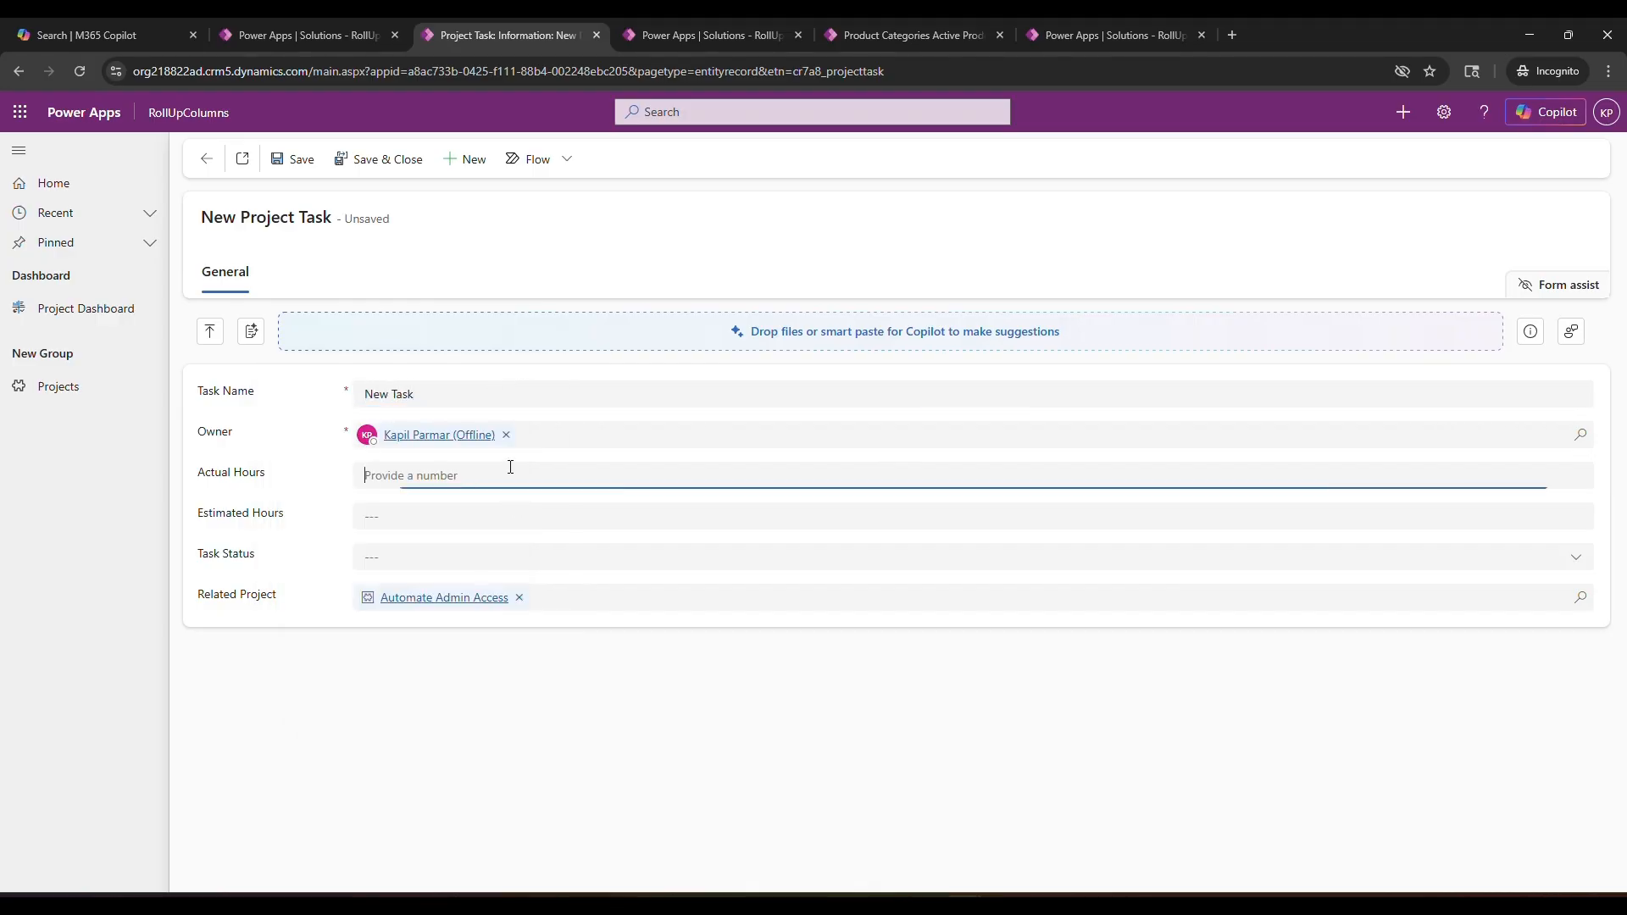
text(10)
click(489, 513)
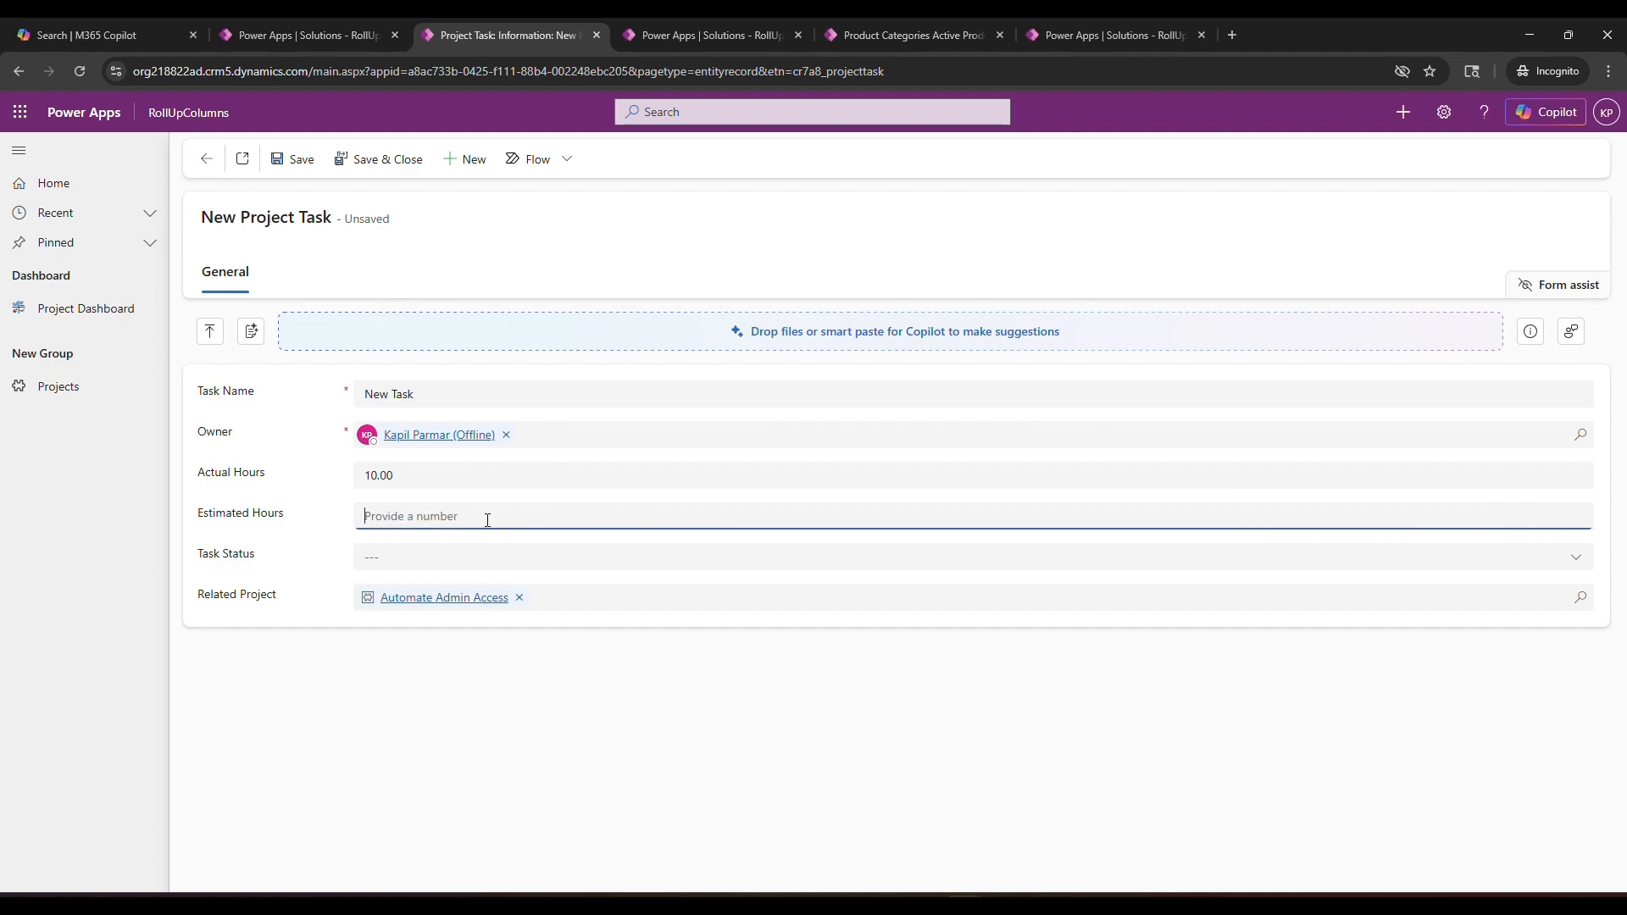
text(10)
click(484, 557)
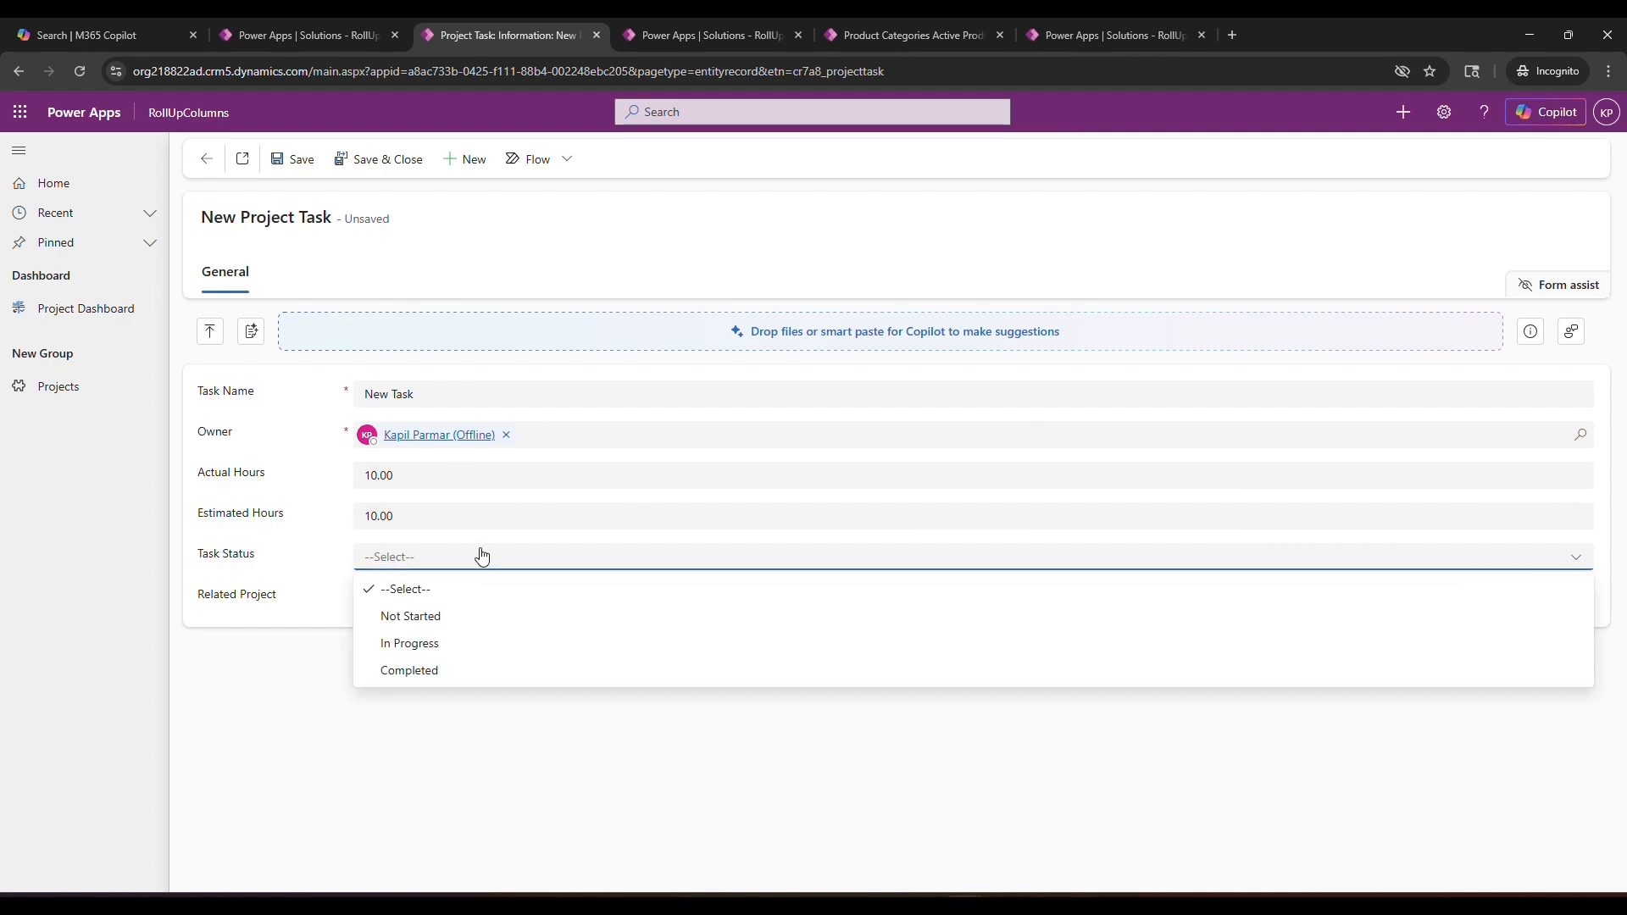
click(432, 670)
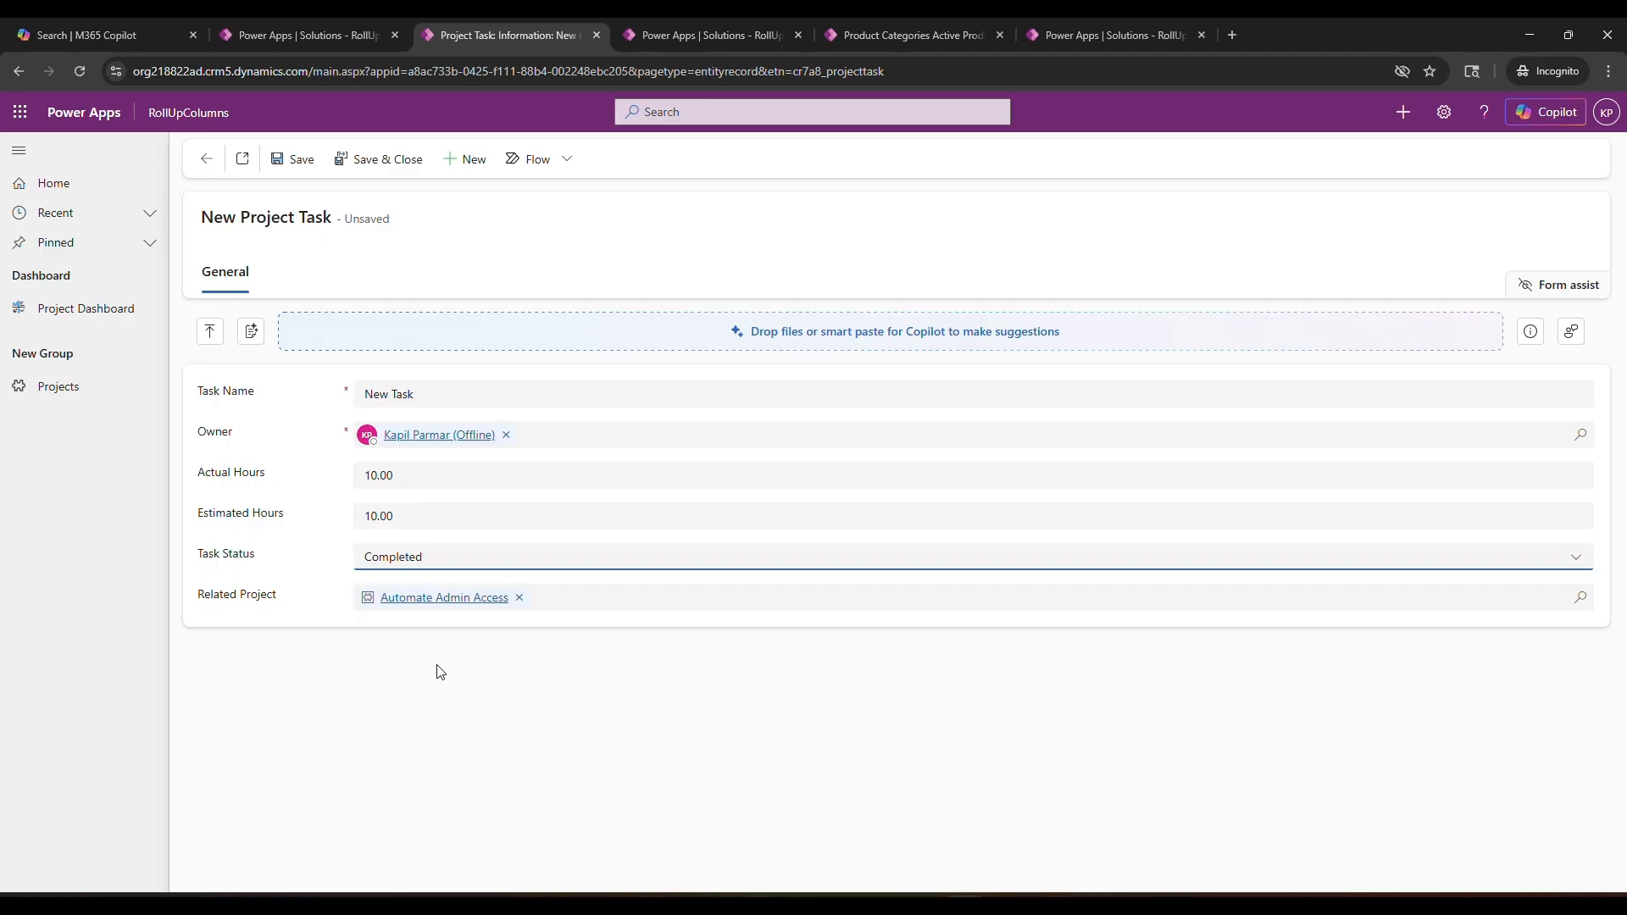
click(388, 160)
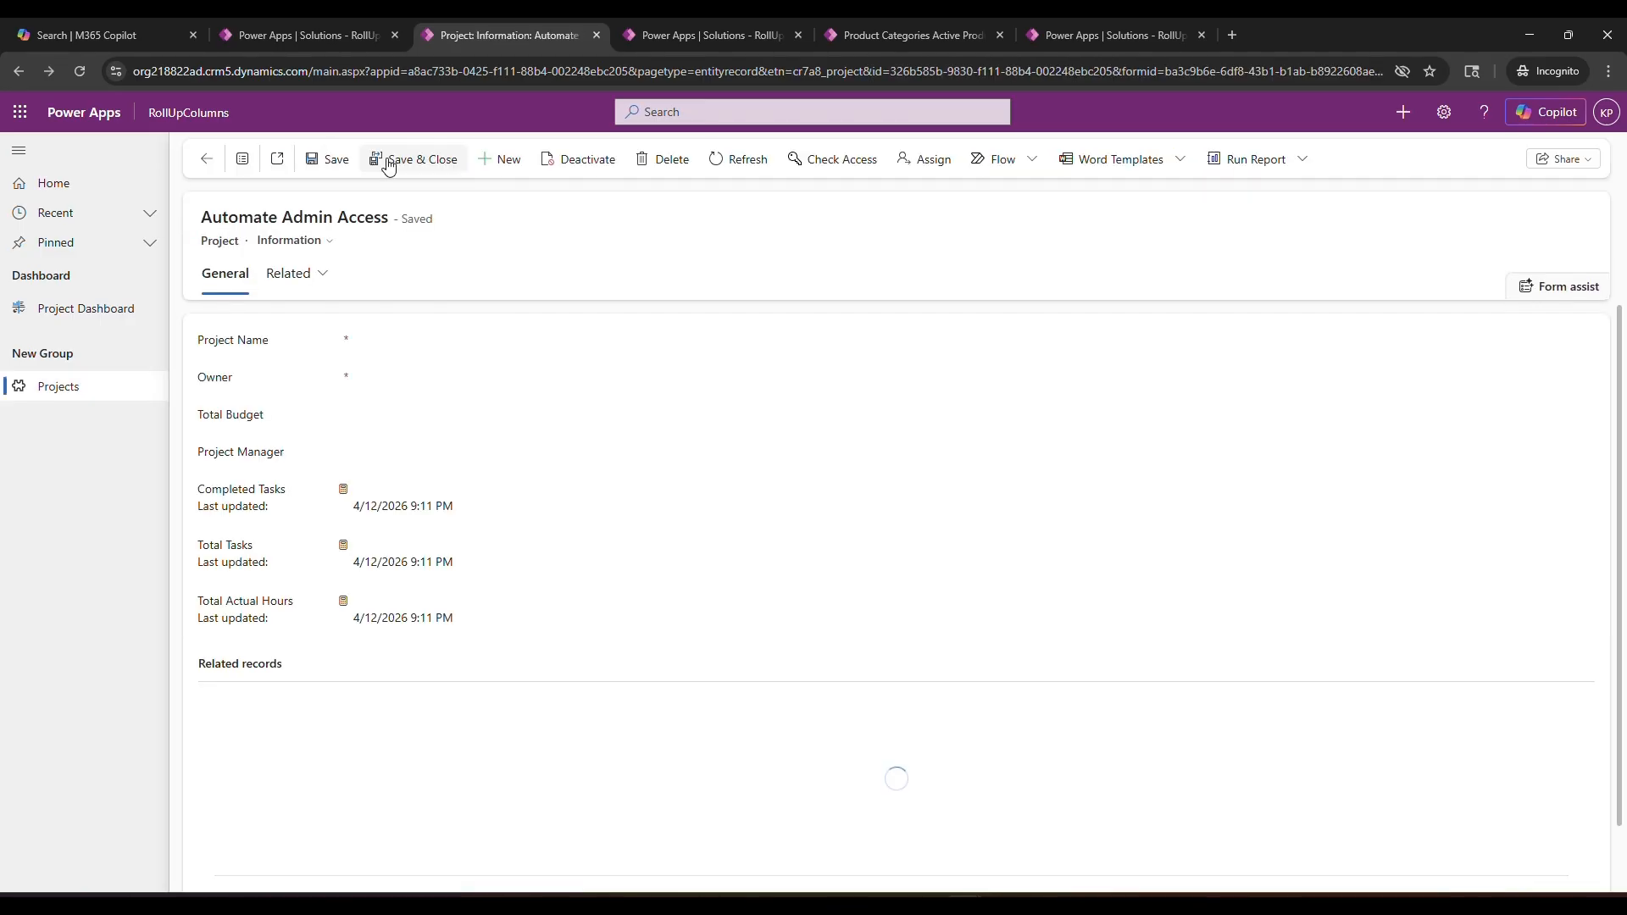
- Recalculate the Completed Tasks rollup field on the Automate Admin Access project
scroll(637, 611, down, 1)
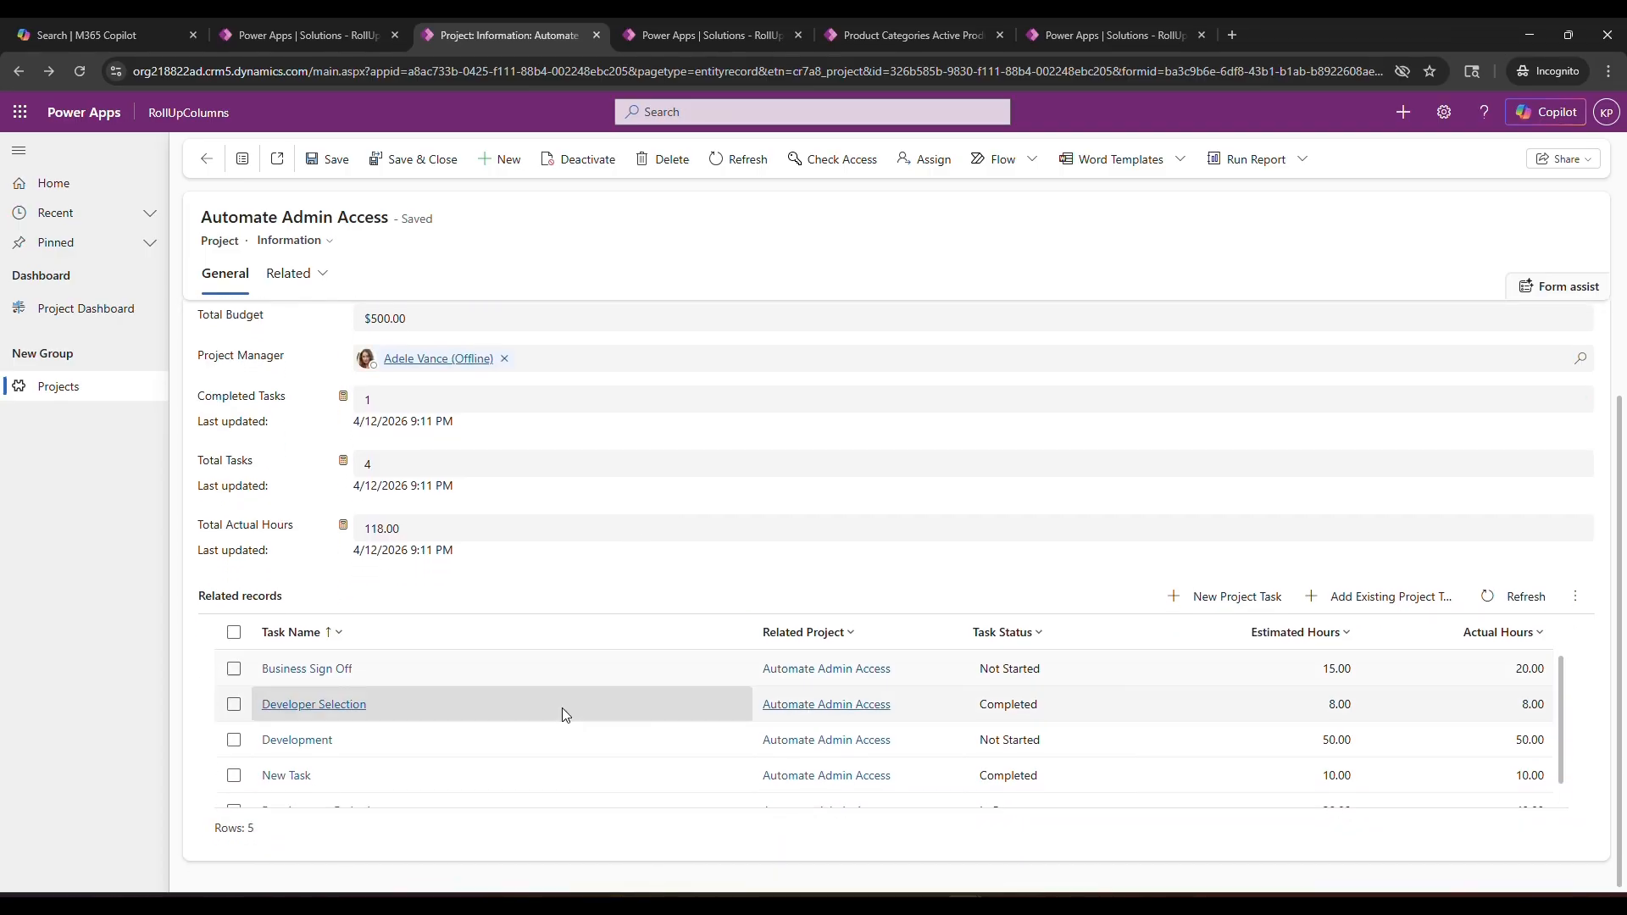
scroll(562, 709, down, 1)
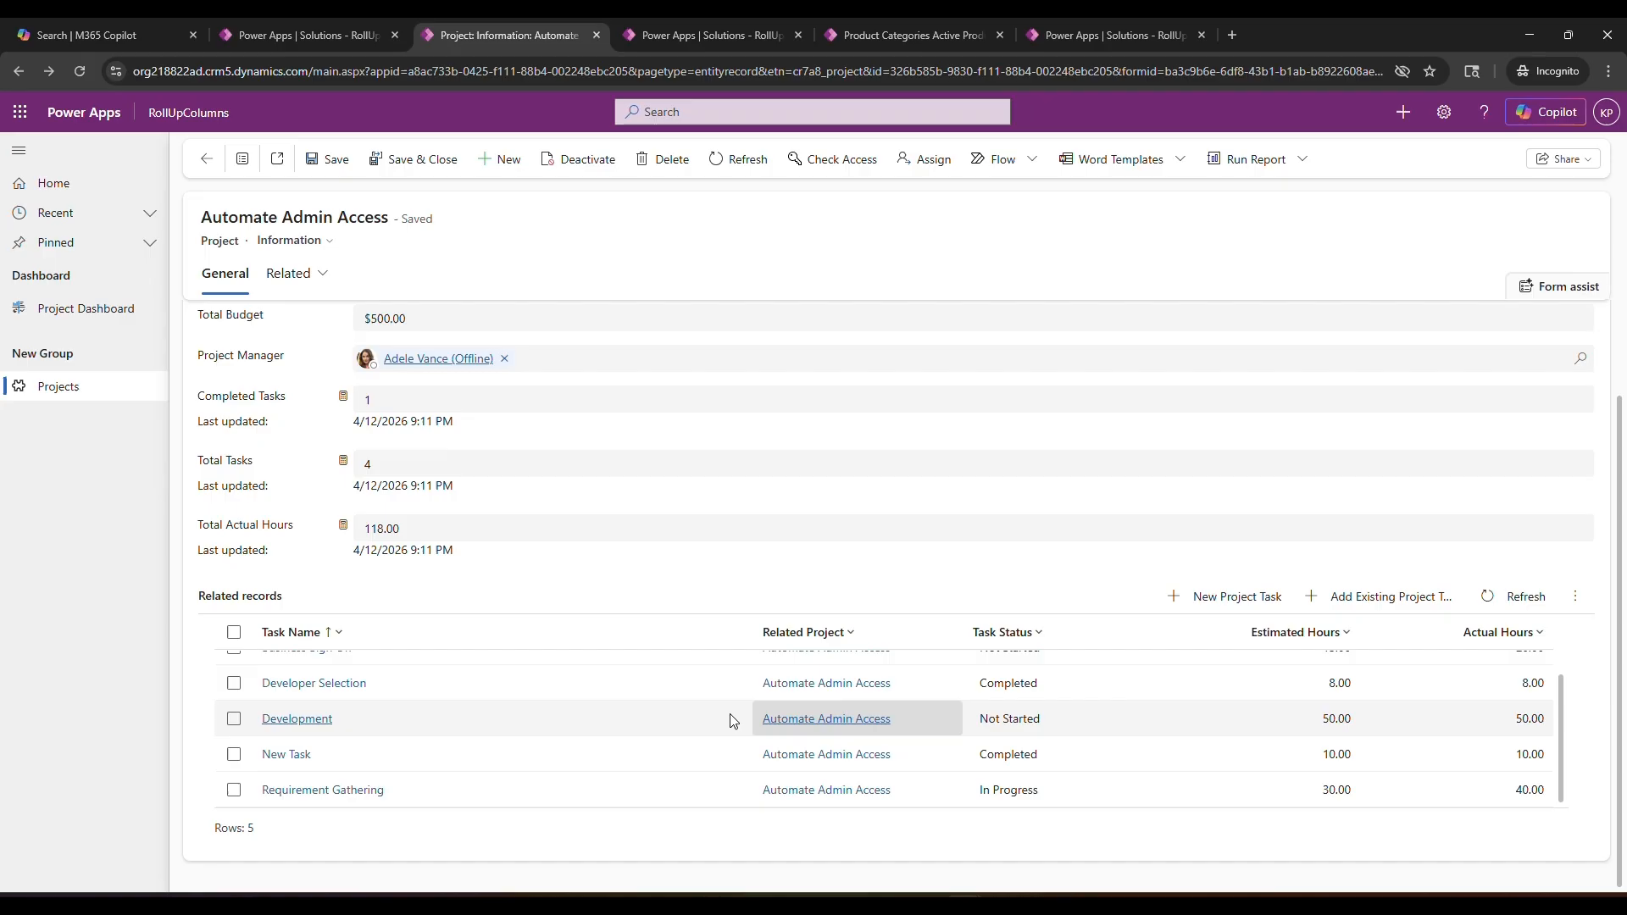
scroll(653, 704, up, 3)
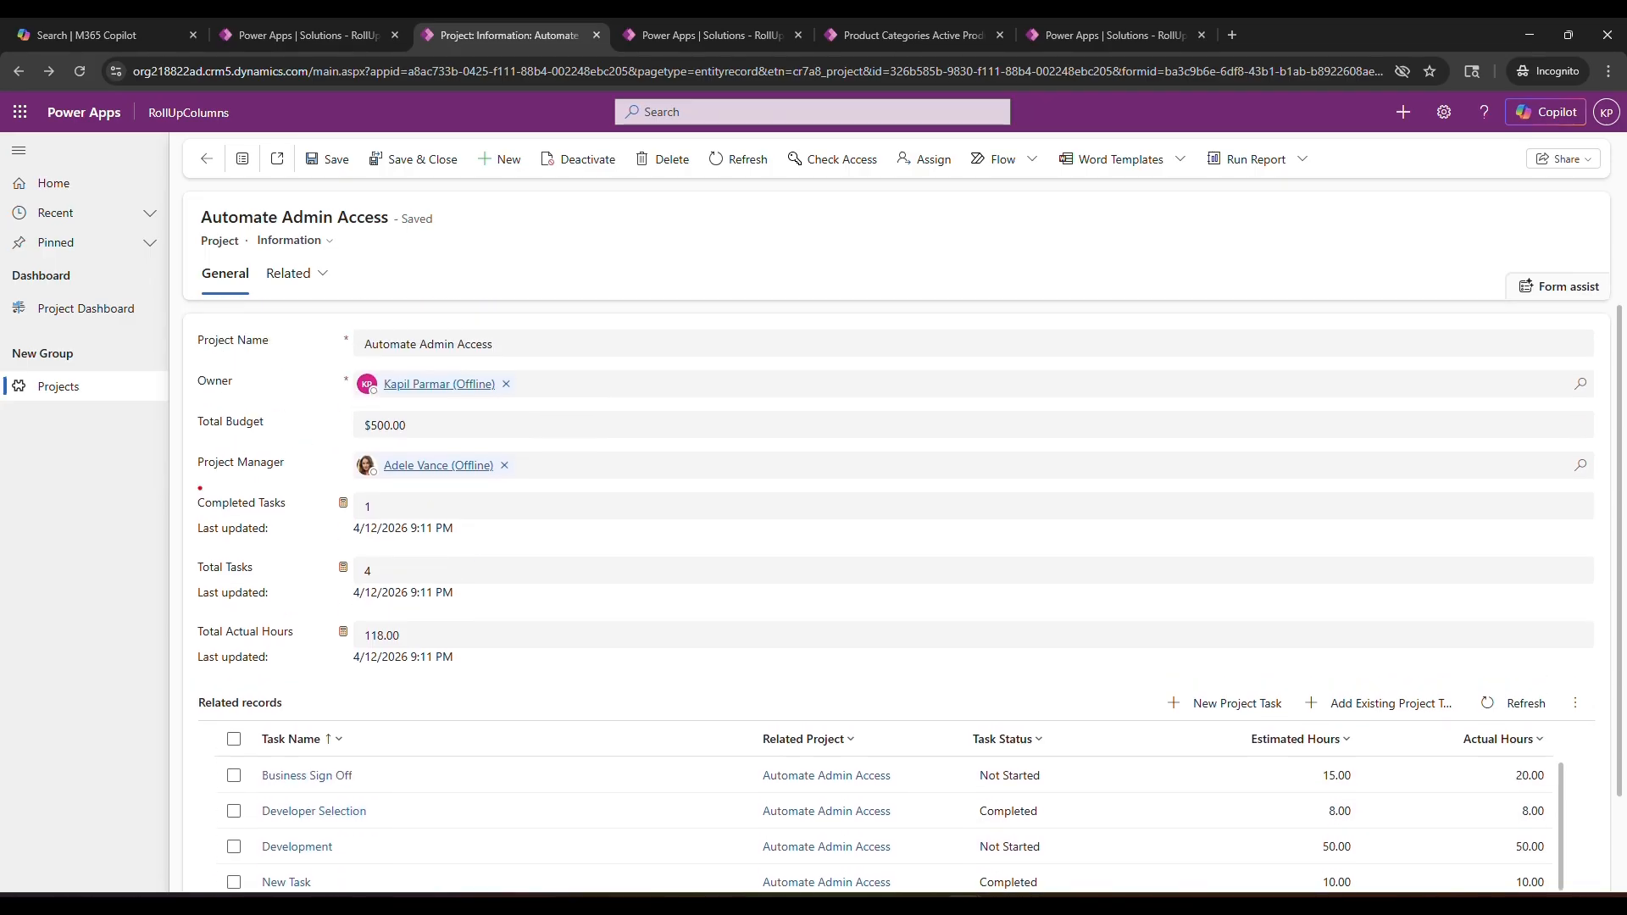
mouse_move(190, 485)
mouse_down()
mouse_move(417, 569)
mouse_move(518, 669)
mouse_move(519, 699)
mouse_up()
click(344, 505)
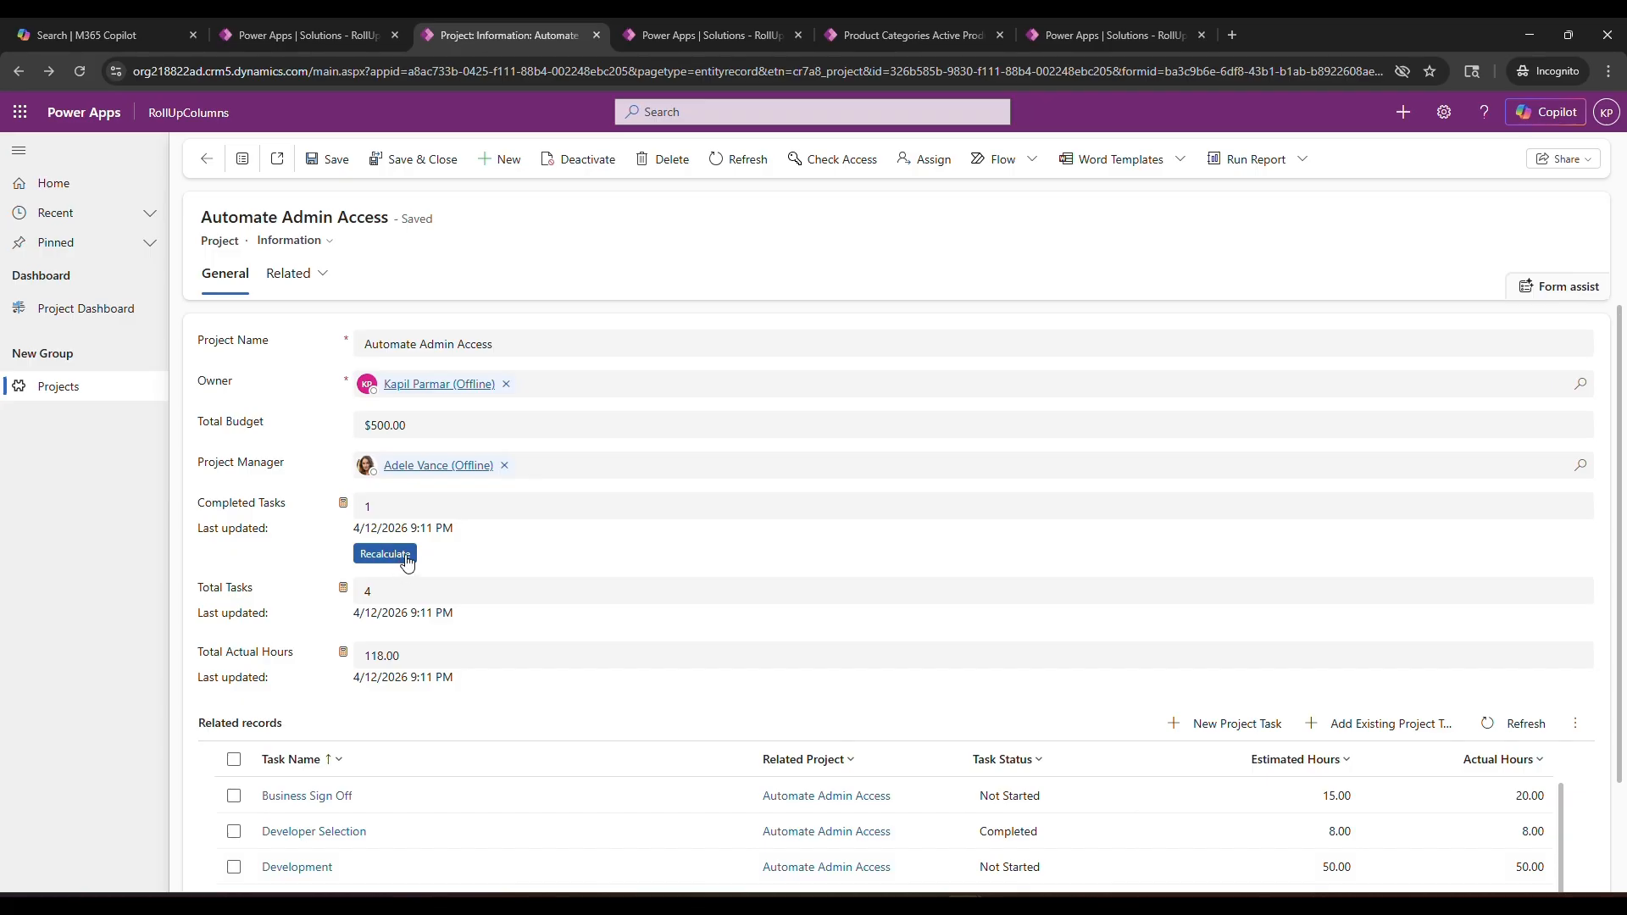
click(389, 559)
- Recalculate the project's Total Tasks and Total Actual Hours rollup fields
click(347, 588)
click(383, 639)
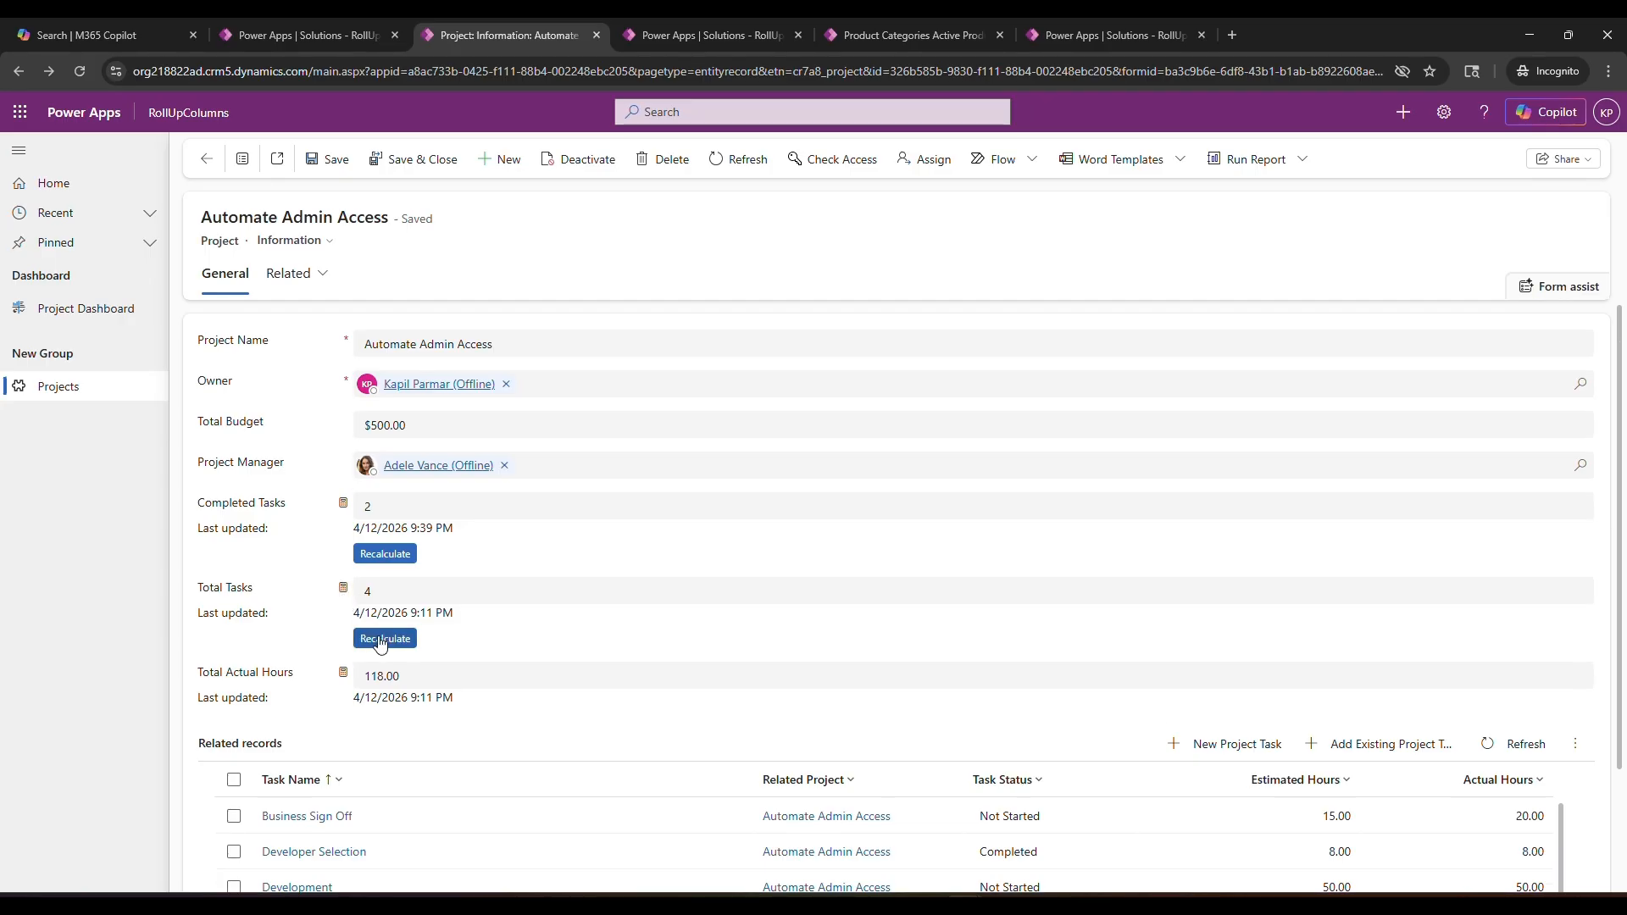
click(343, 673)
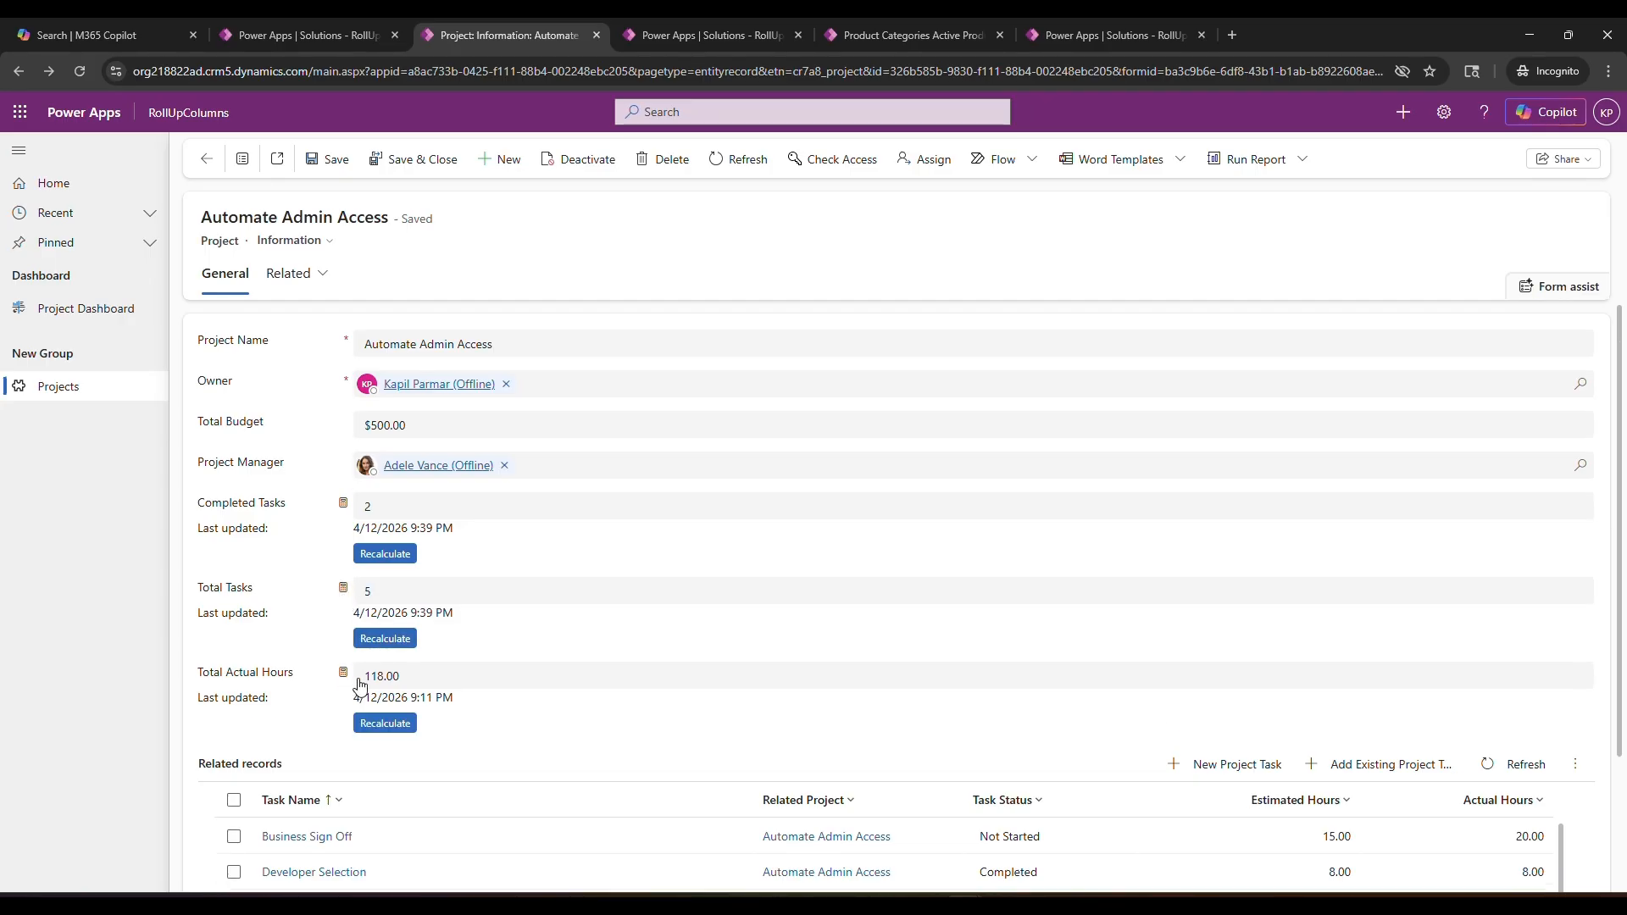
click(385, 724)
scroll(647, 556, down, 2)
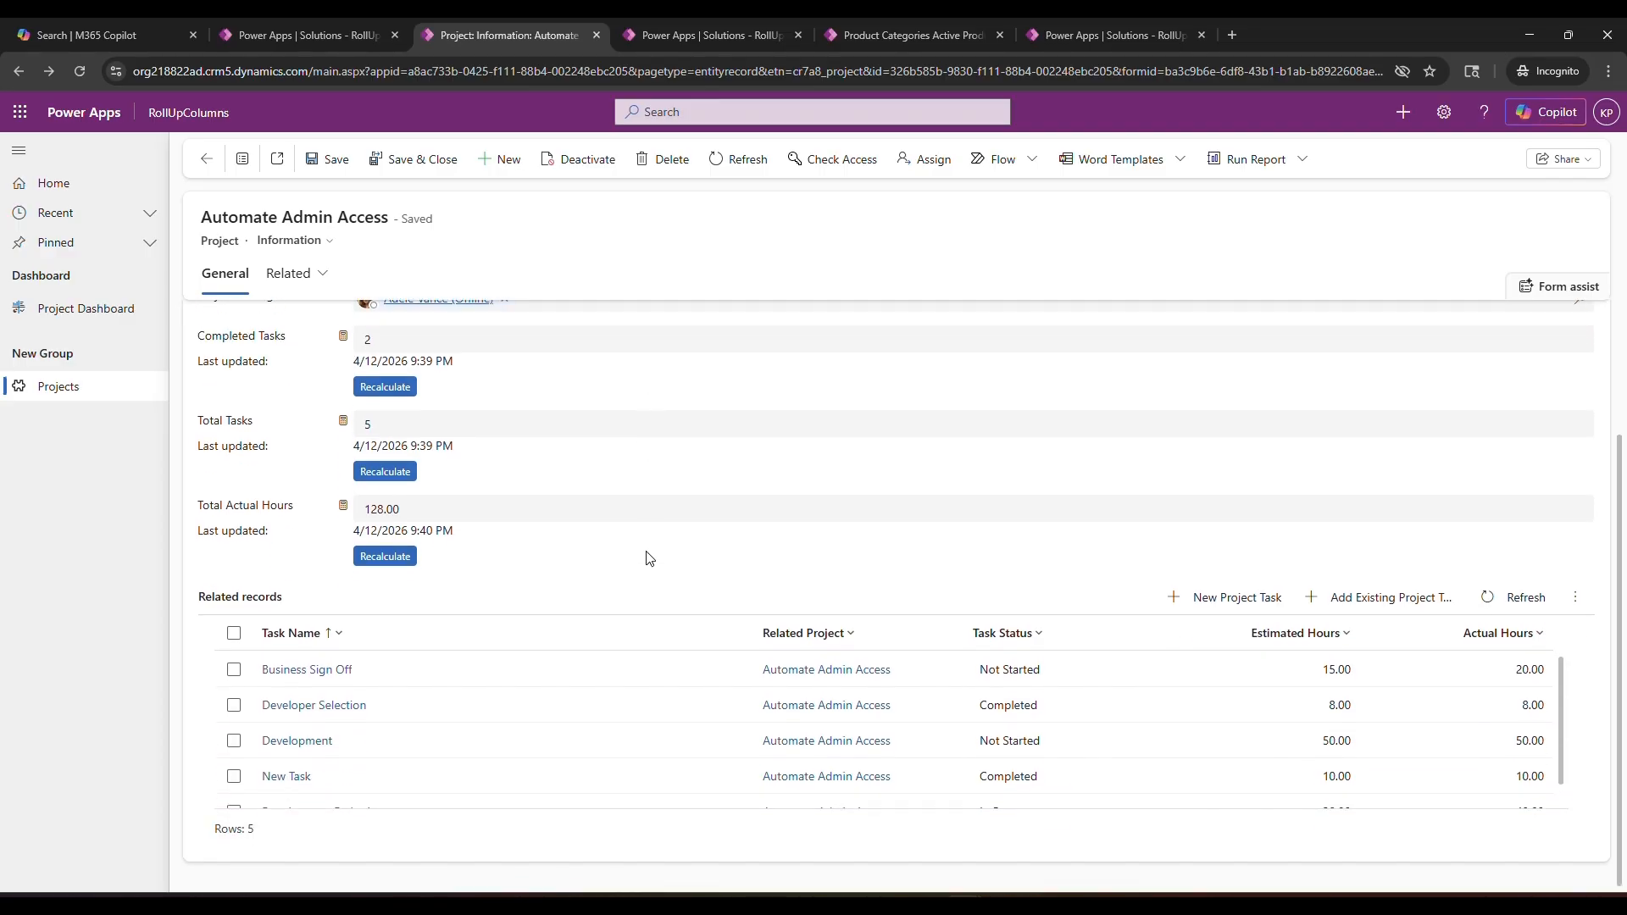
scroll(650, 558, up, 1)
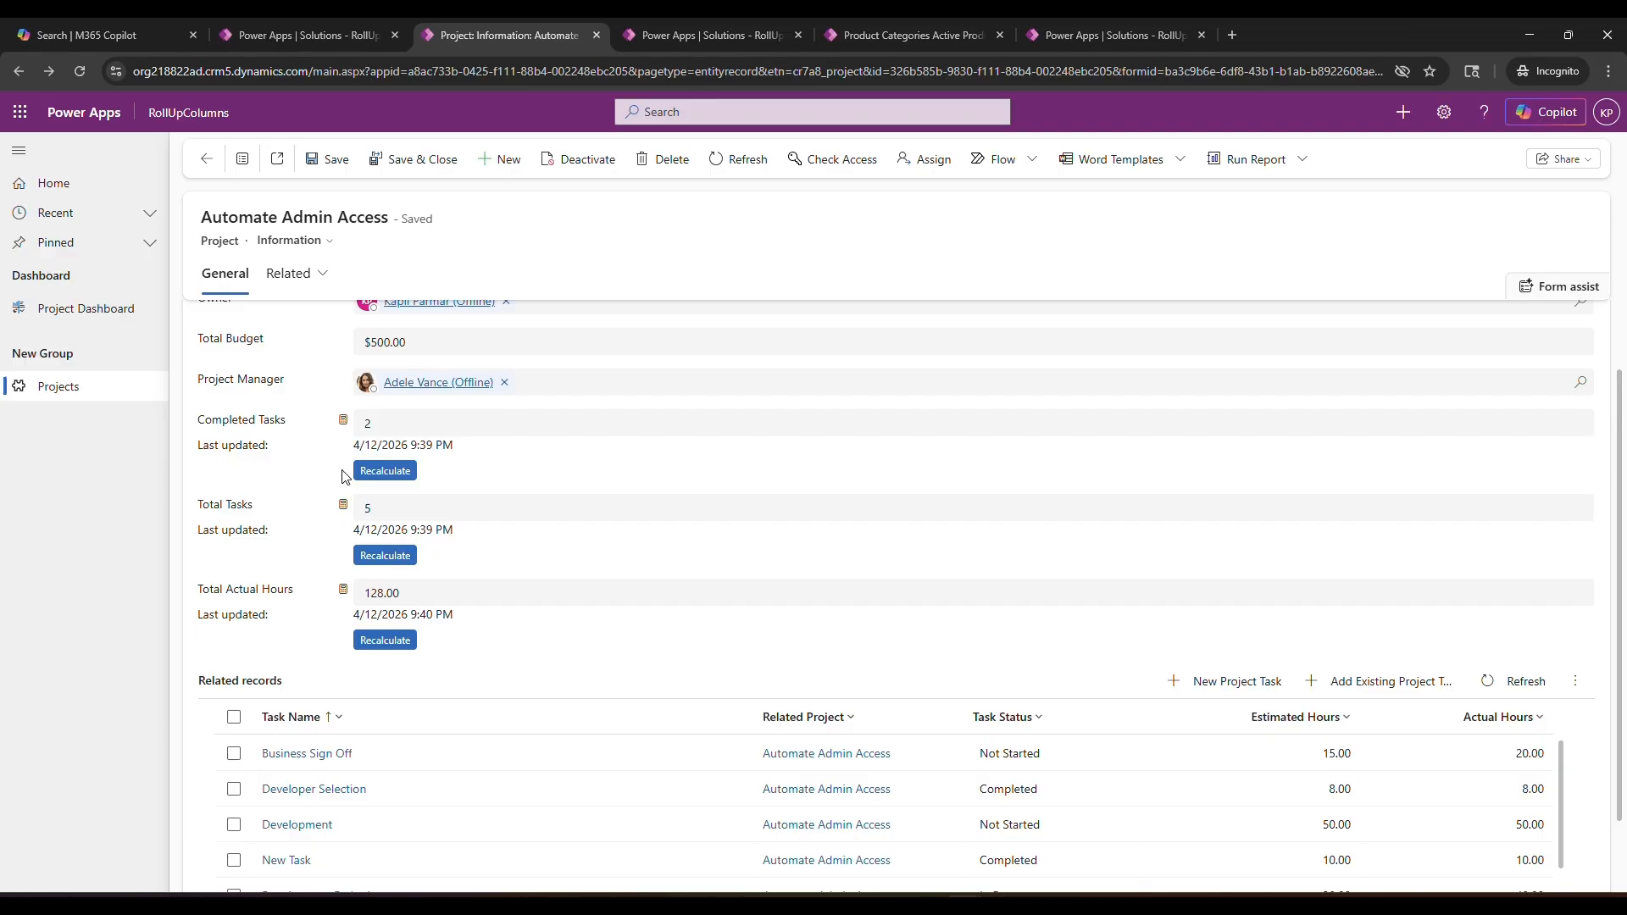
scroll(343, 477, up, 1)
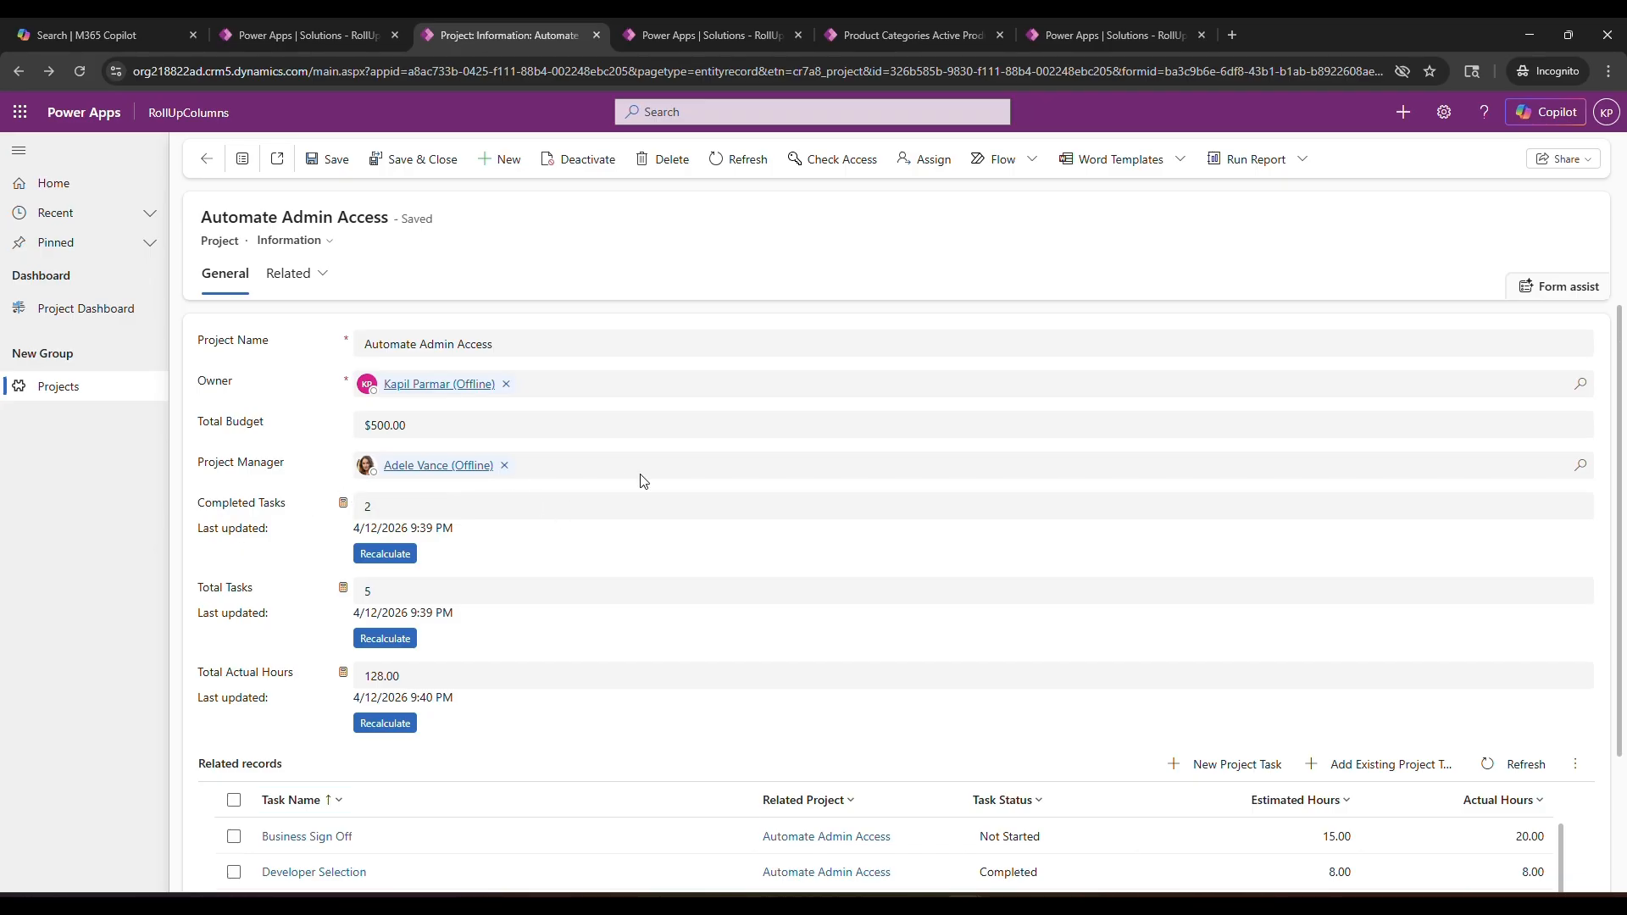
- Switch to the Project1 table in the RollUpColumns solution and start a new column named RollUpColumn
click(650, 36)
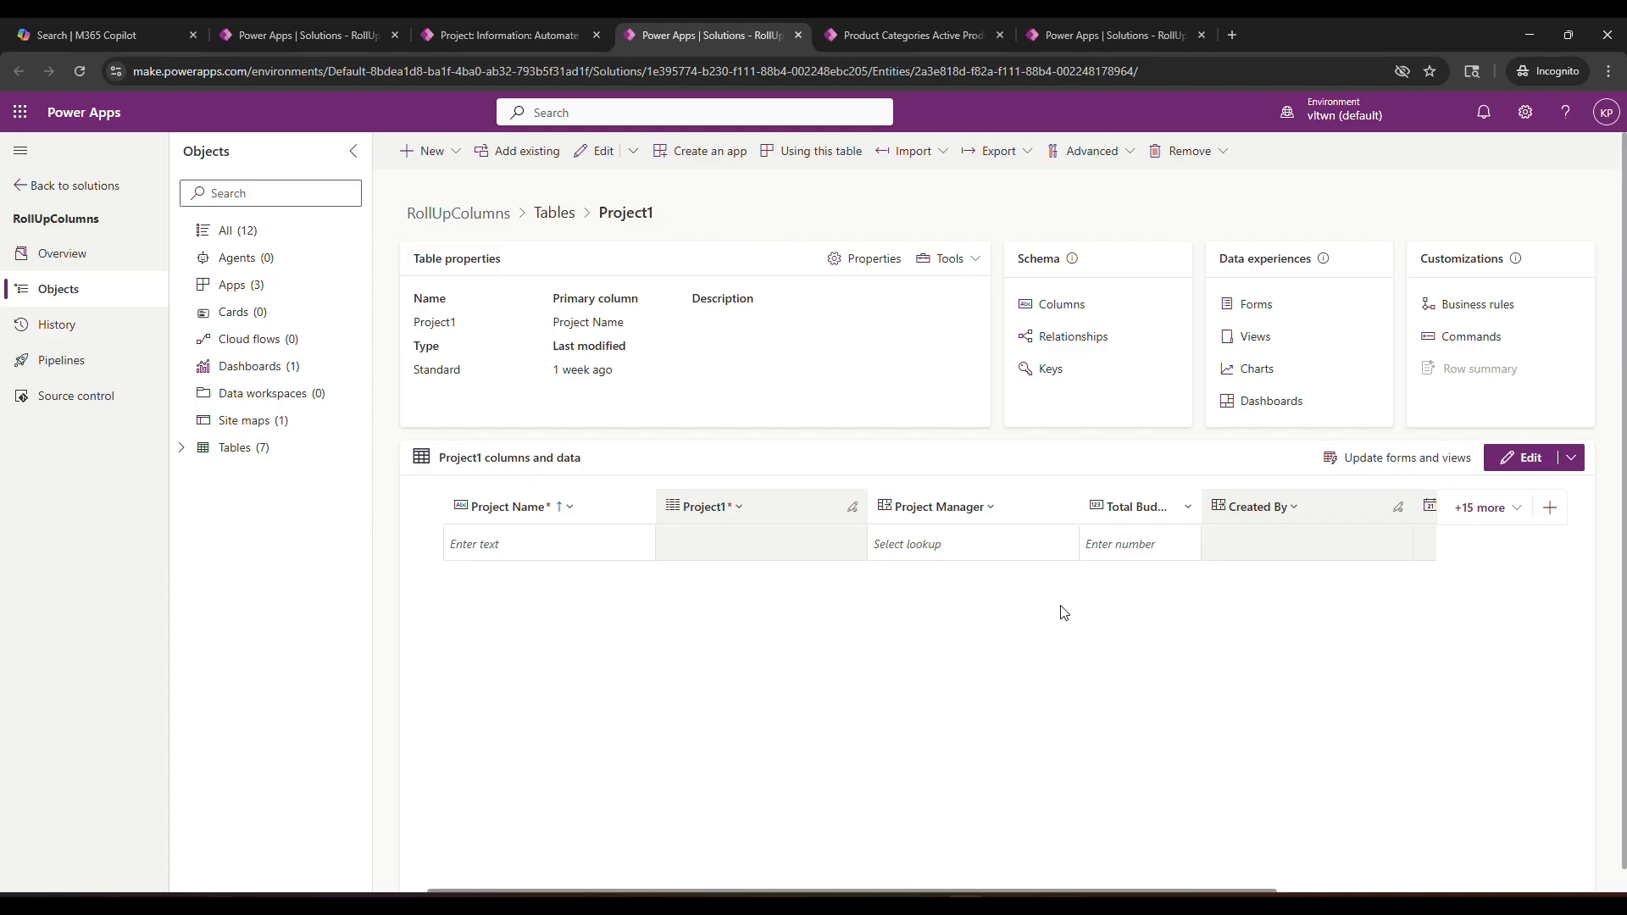
click(1550, 509)
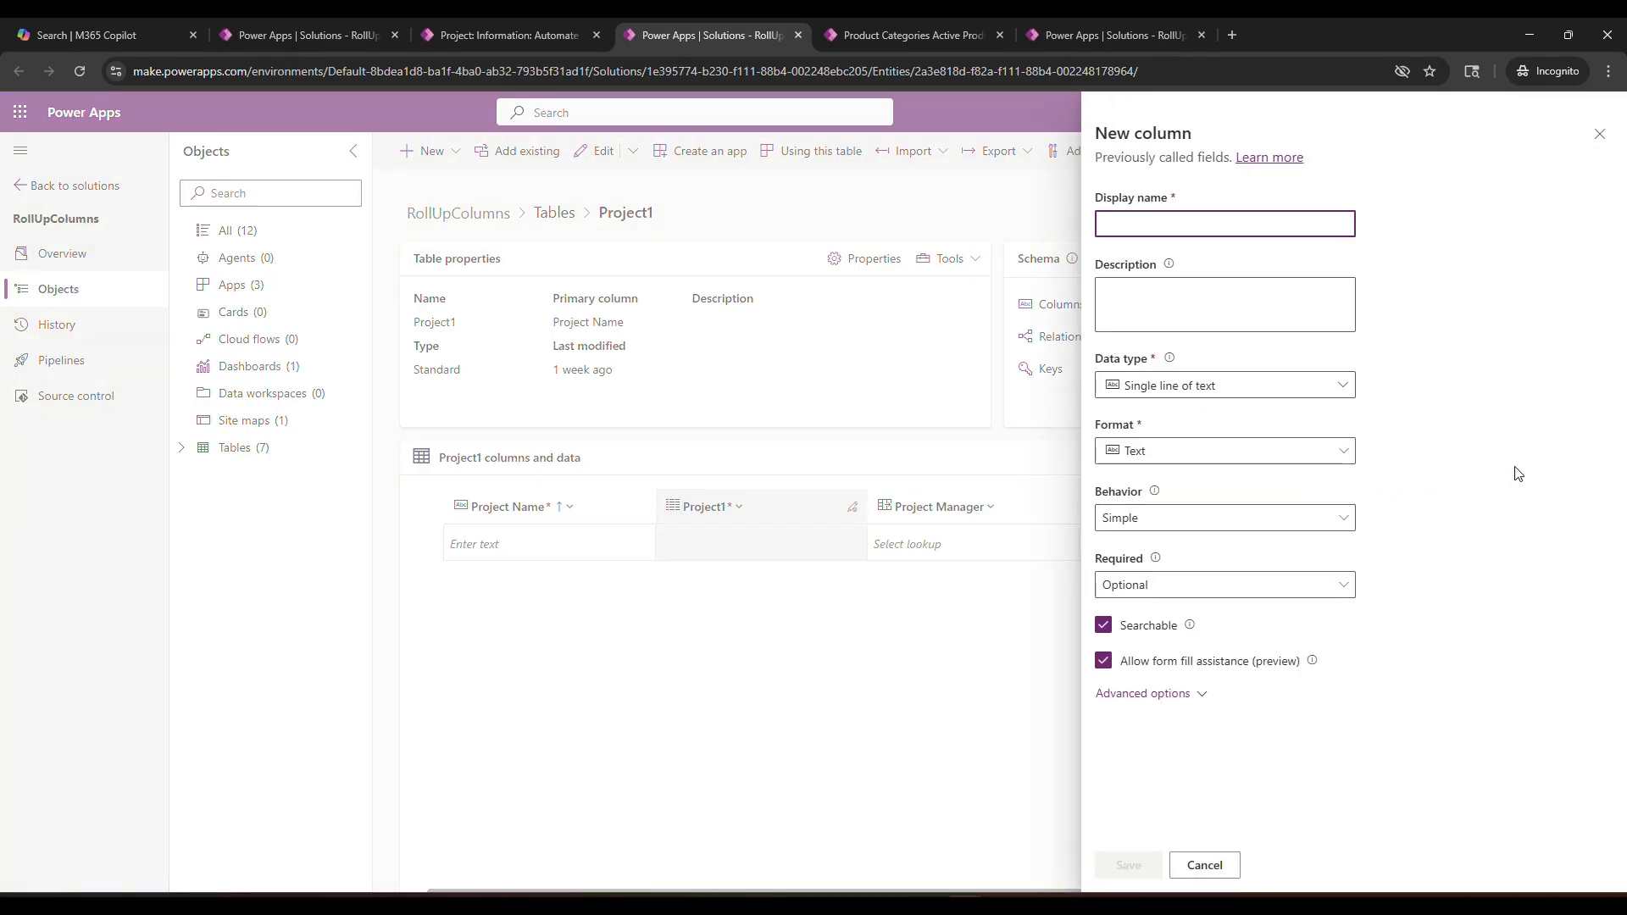
text(R)
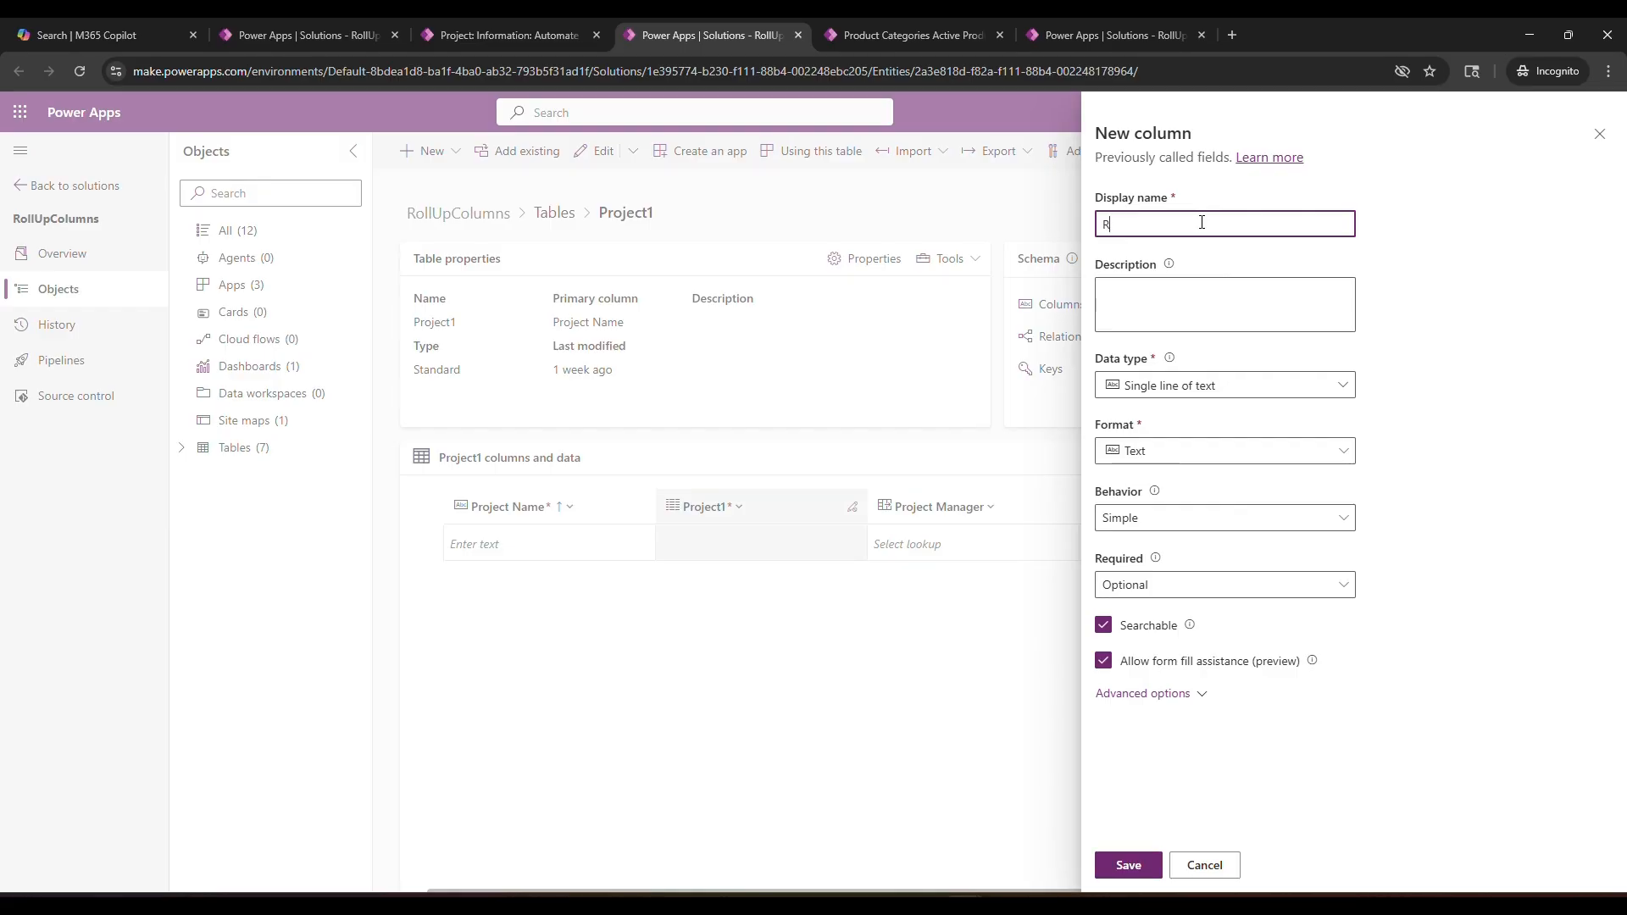
text(ollUpColumn)
- Set the new column's data type to Whole number and its behavior to Rollup
click(1183, 387)
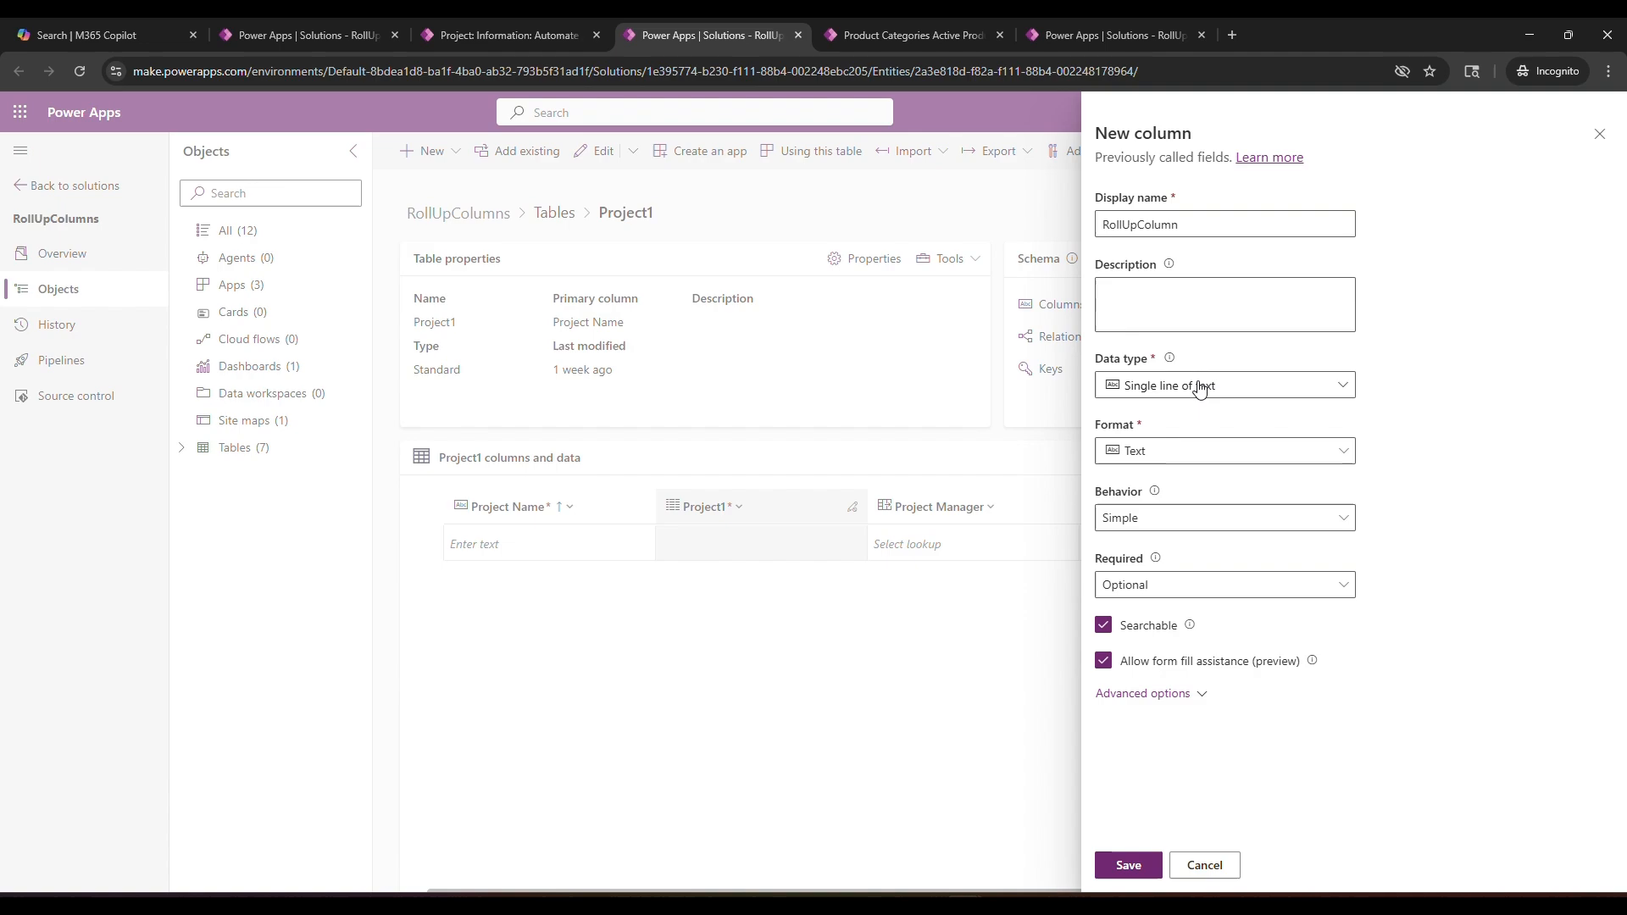
click(1344, 485)
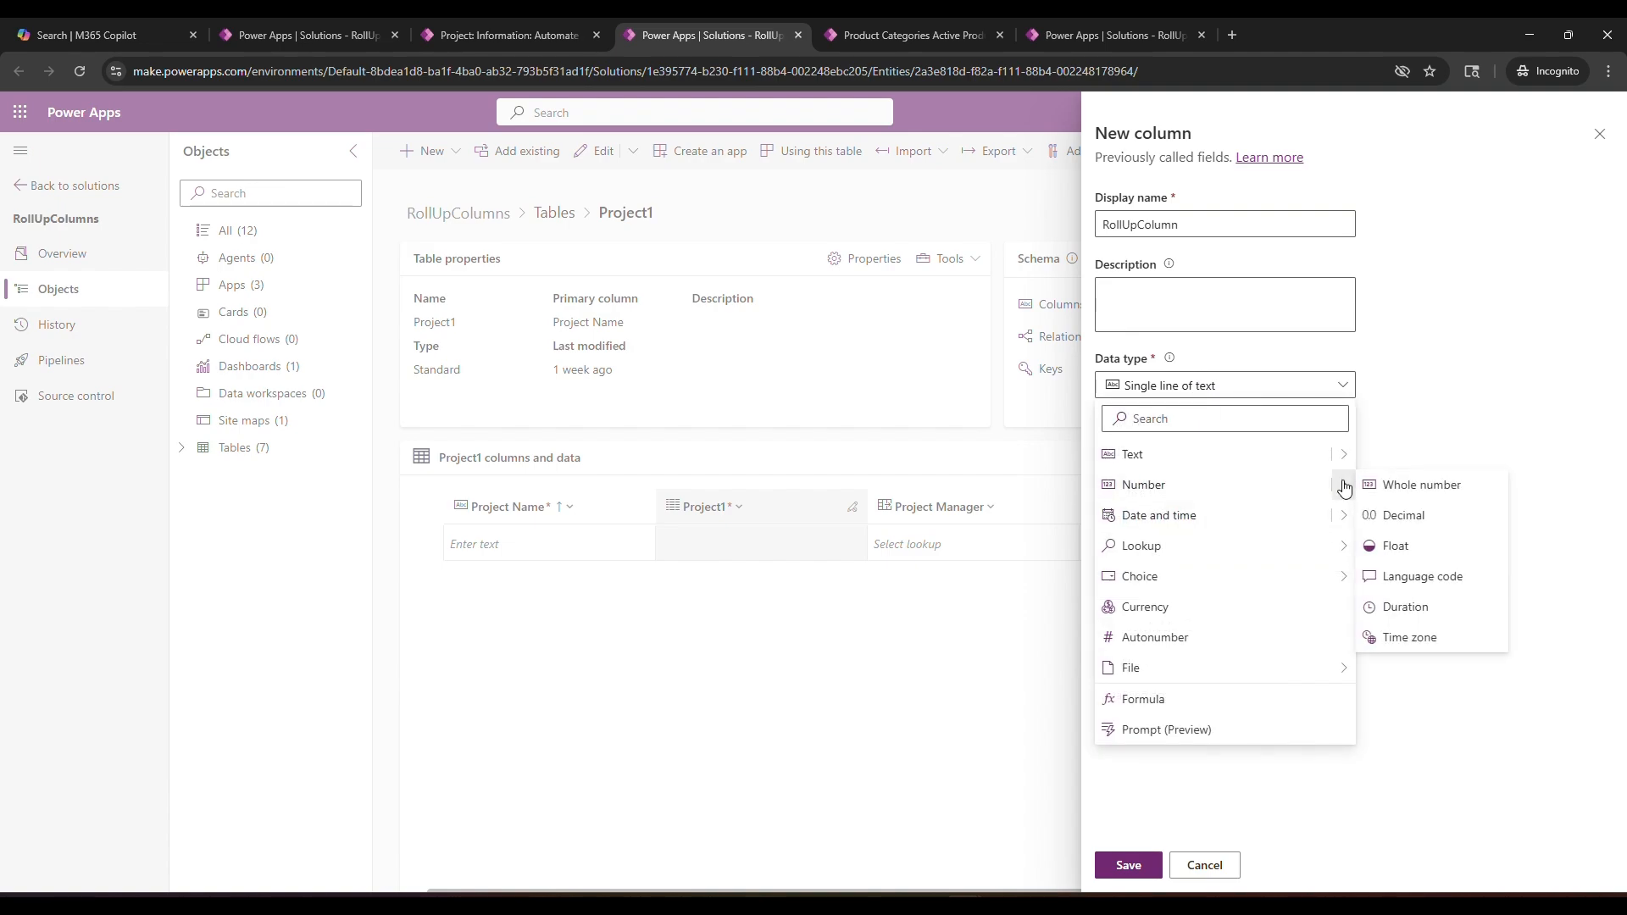
click(1417, 492)
click(1239, 517)
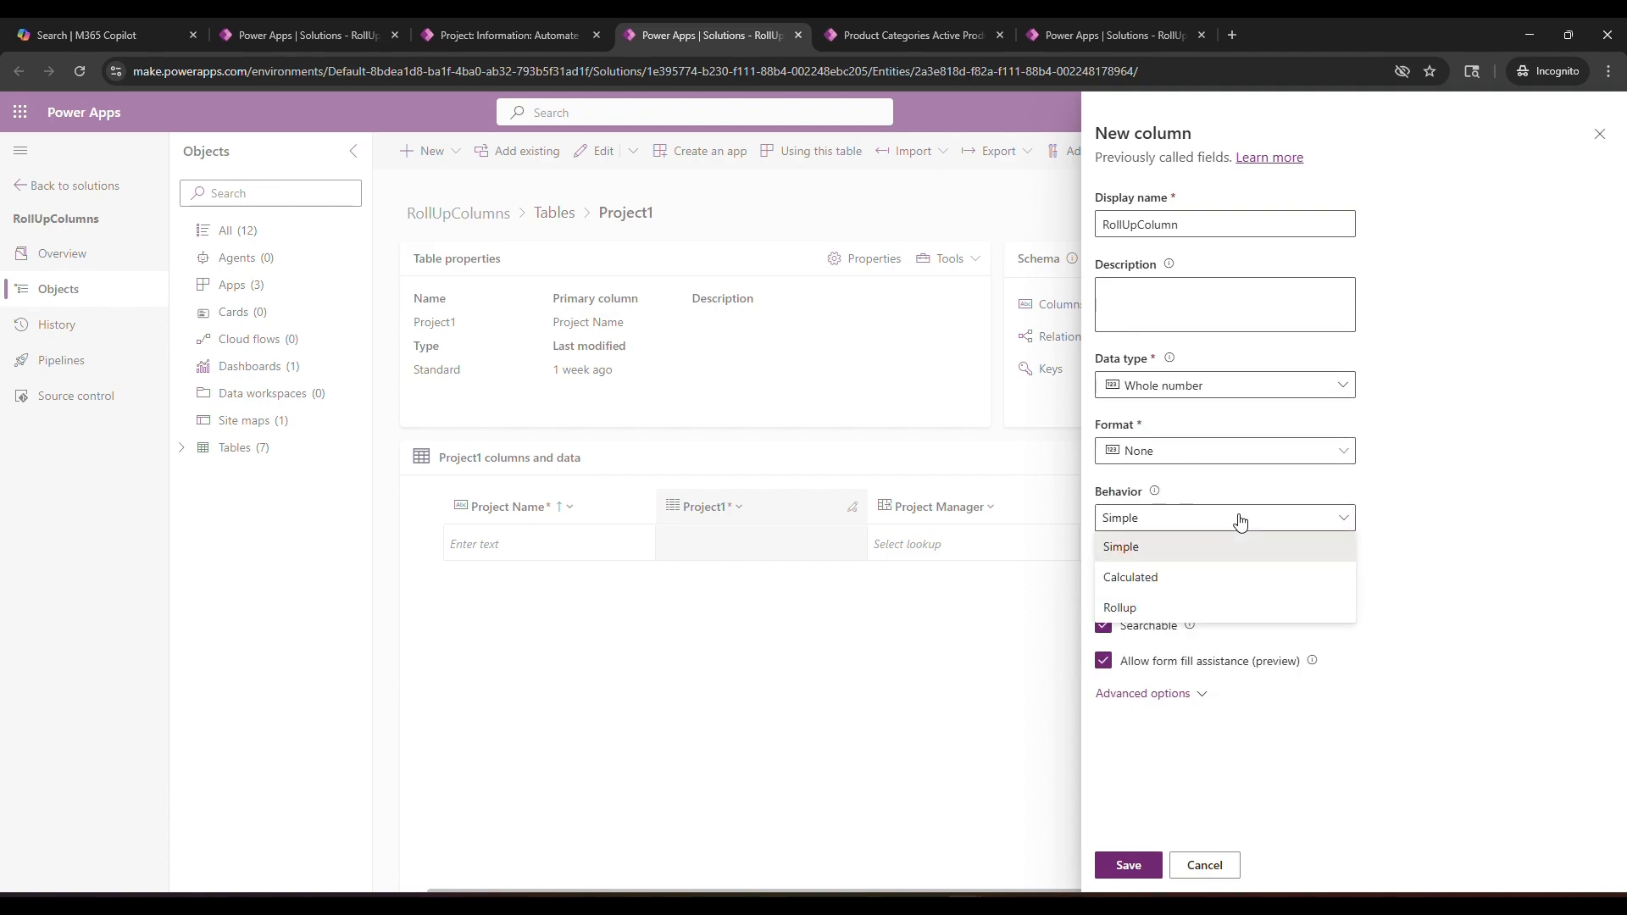
click(1163, 618)
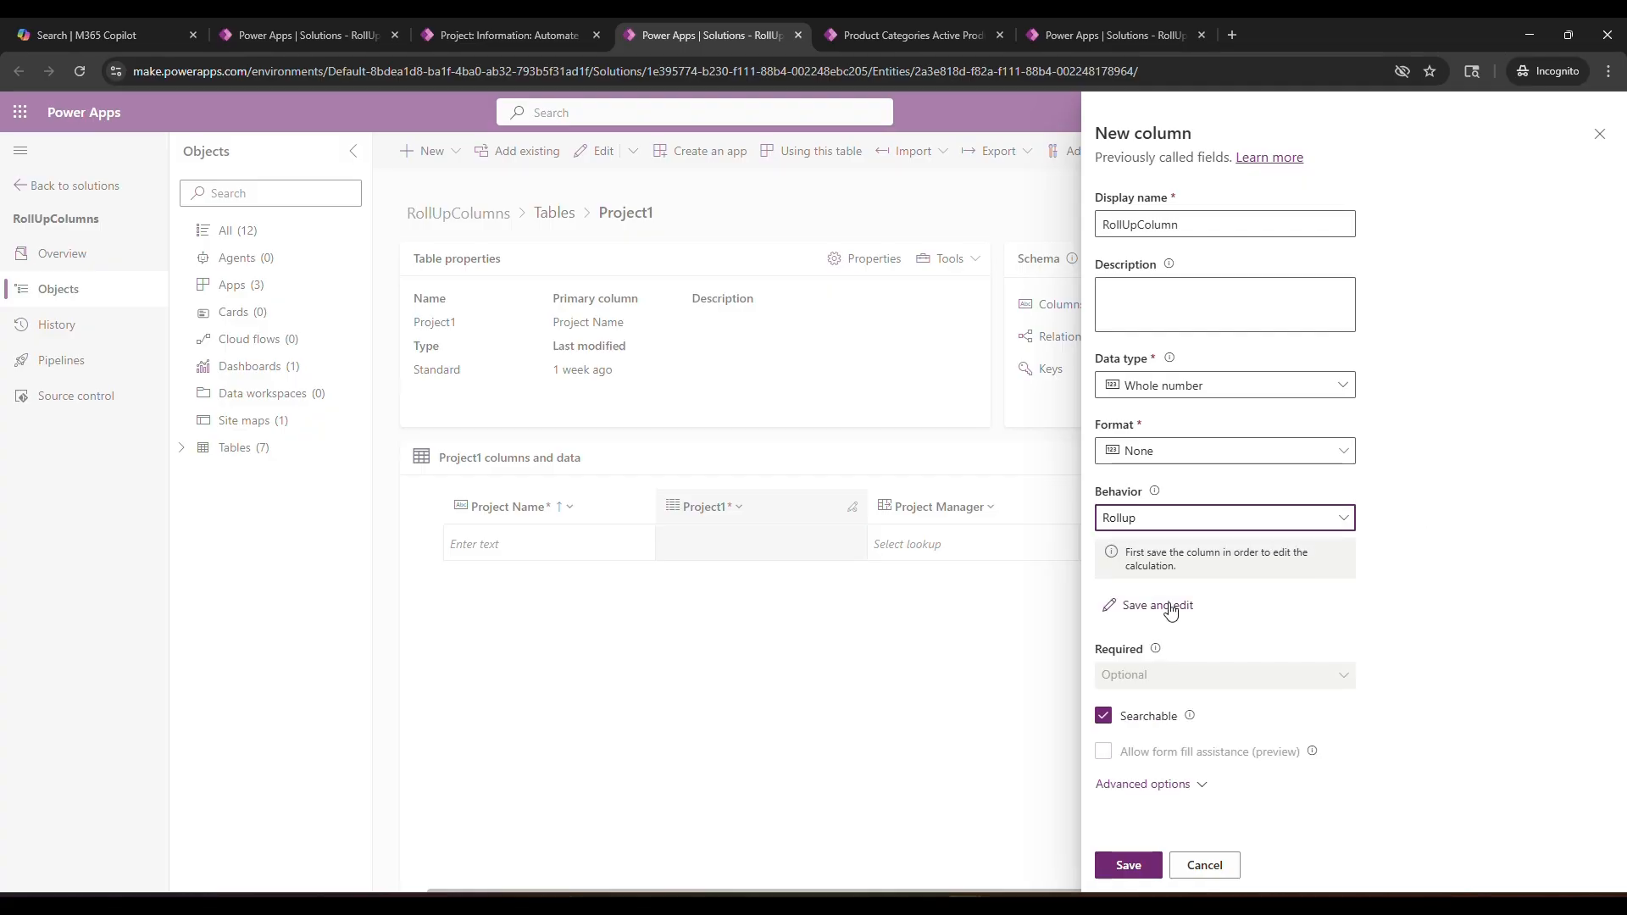
- Save the column for editing its calculation and open the rollup field definition from the browser's blocked pop-up
click(1171, 609)
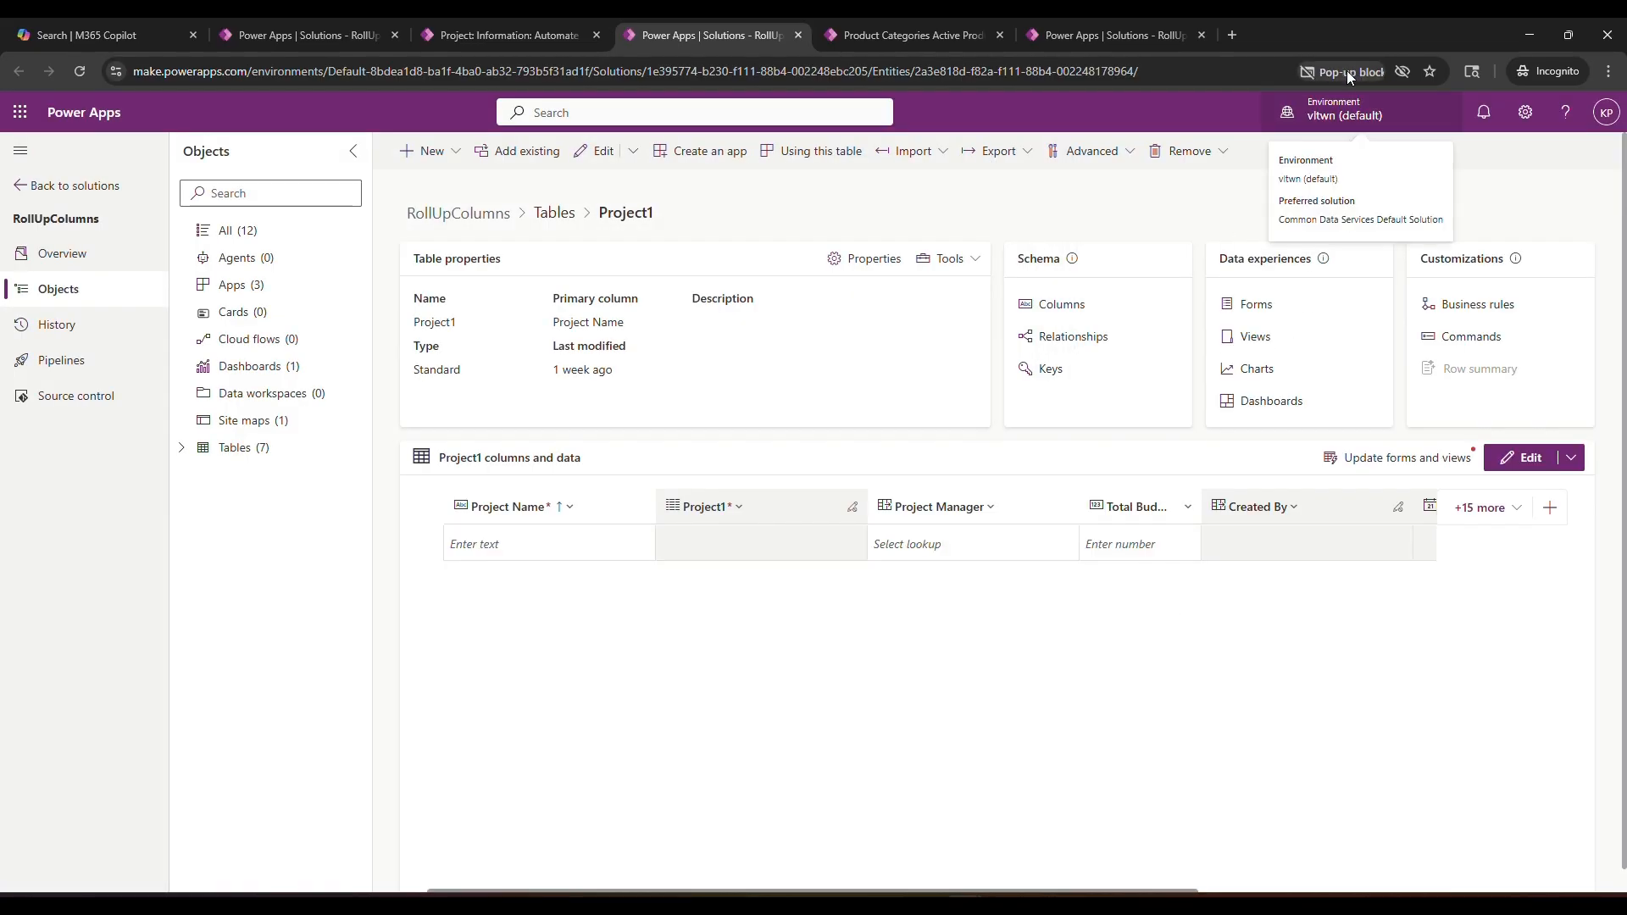
click(1377, 69)
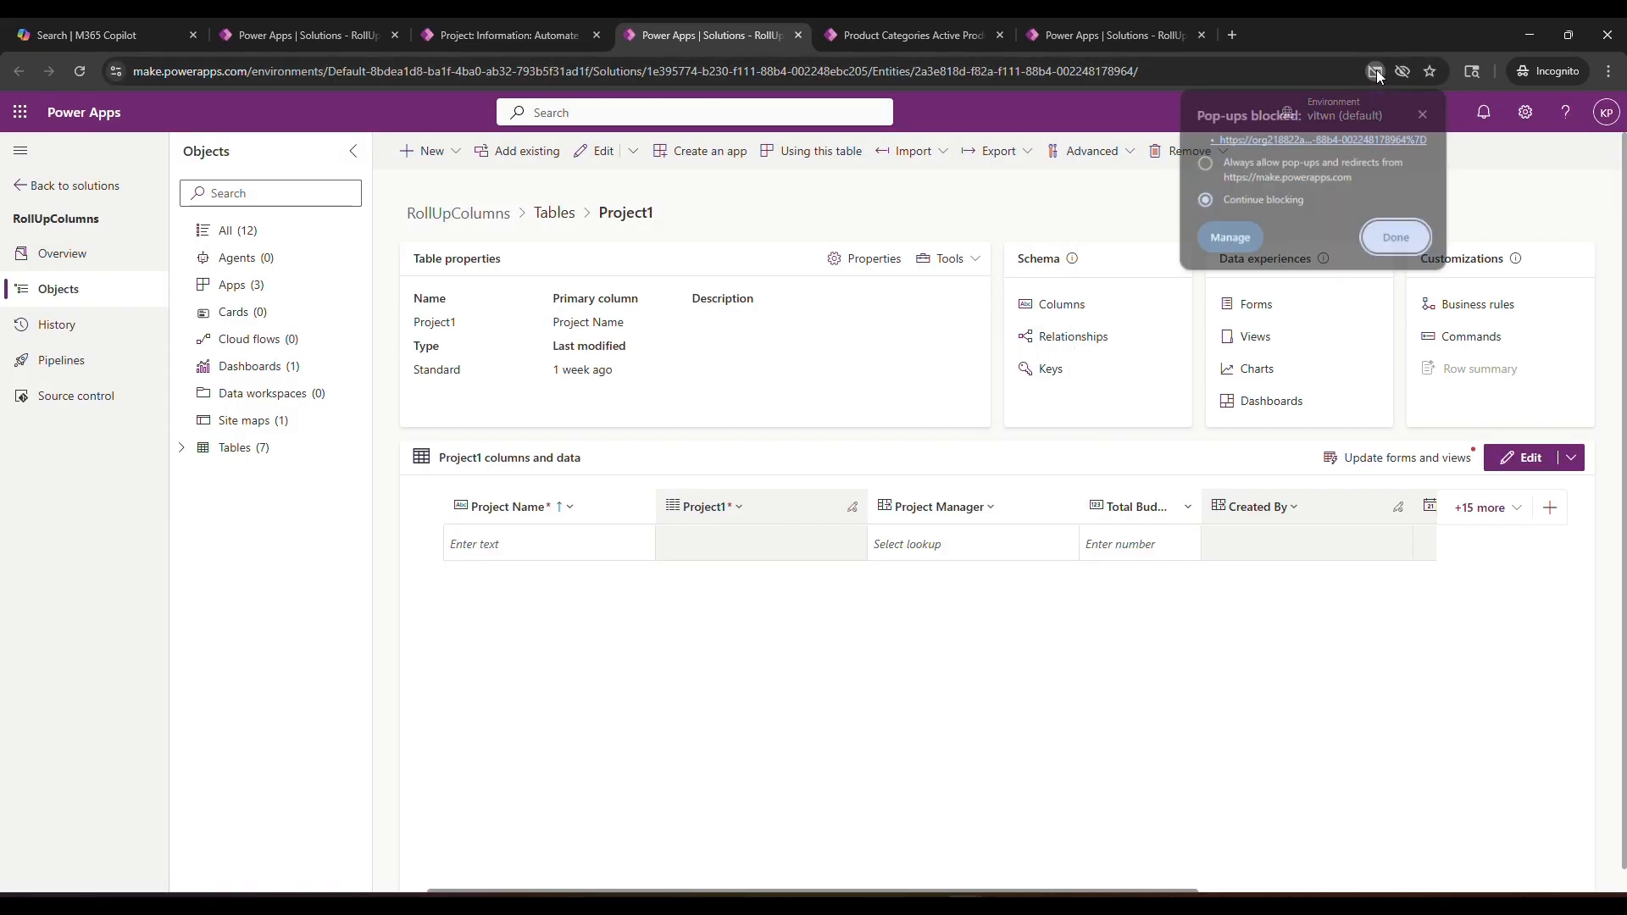
click(1292, 141)
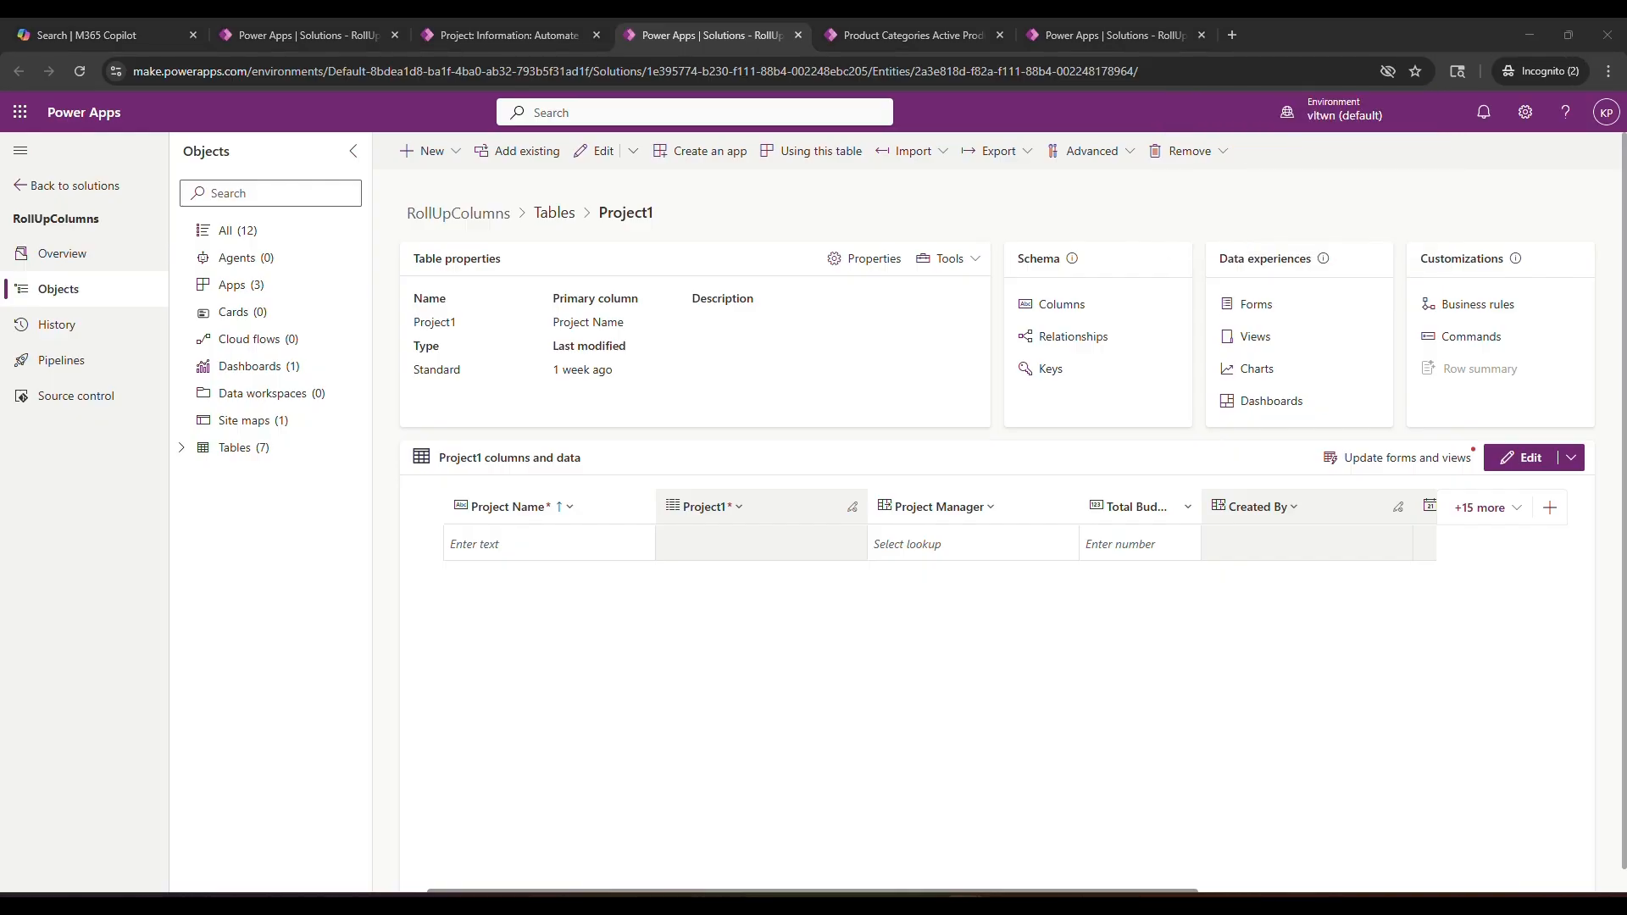
drag(488, 719, 460, 291)
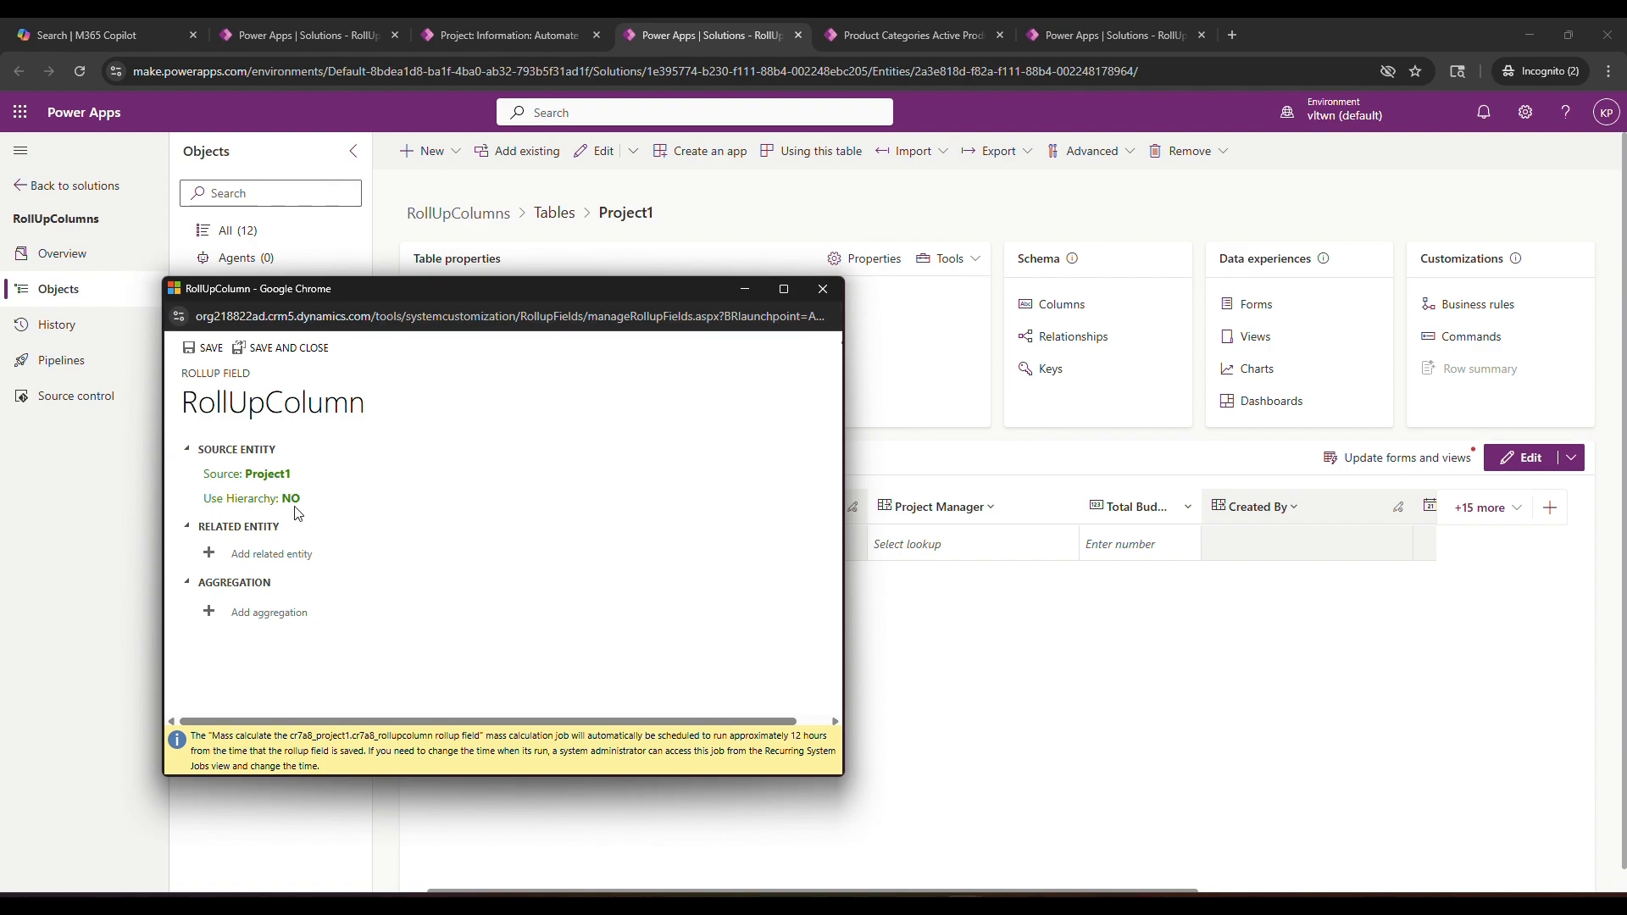
- Add Project Task1S (Related Project) as the related entity of the rollup field in the maximized definition window
click(303, 554)
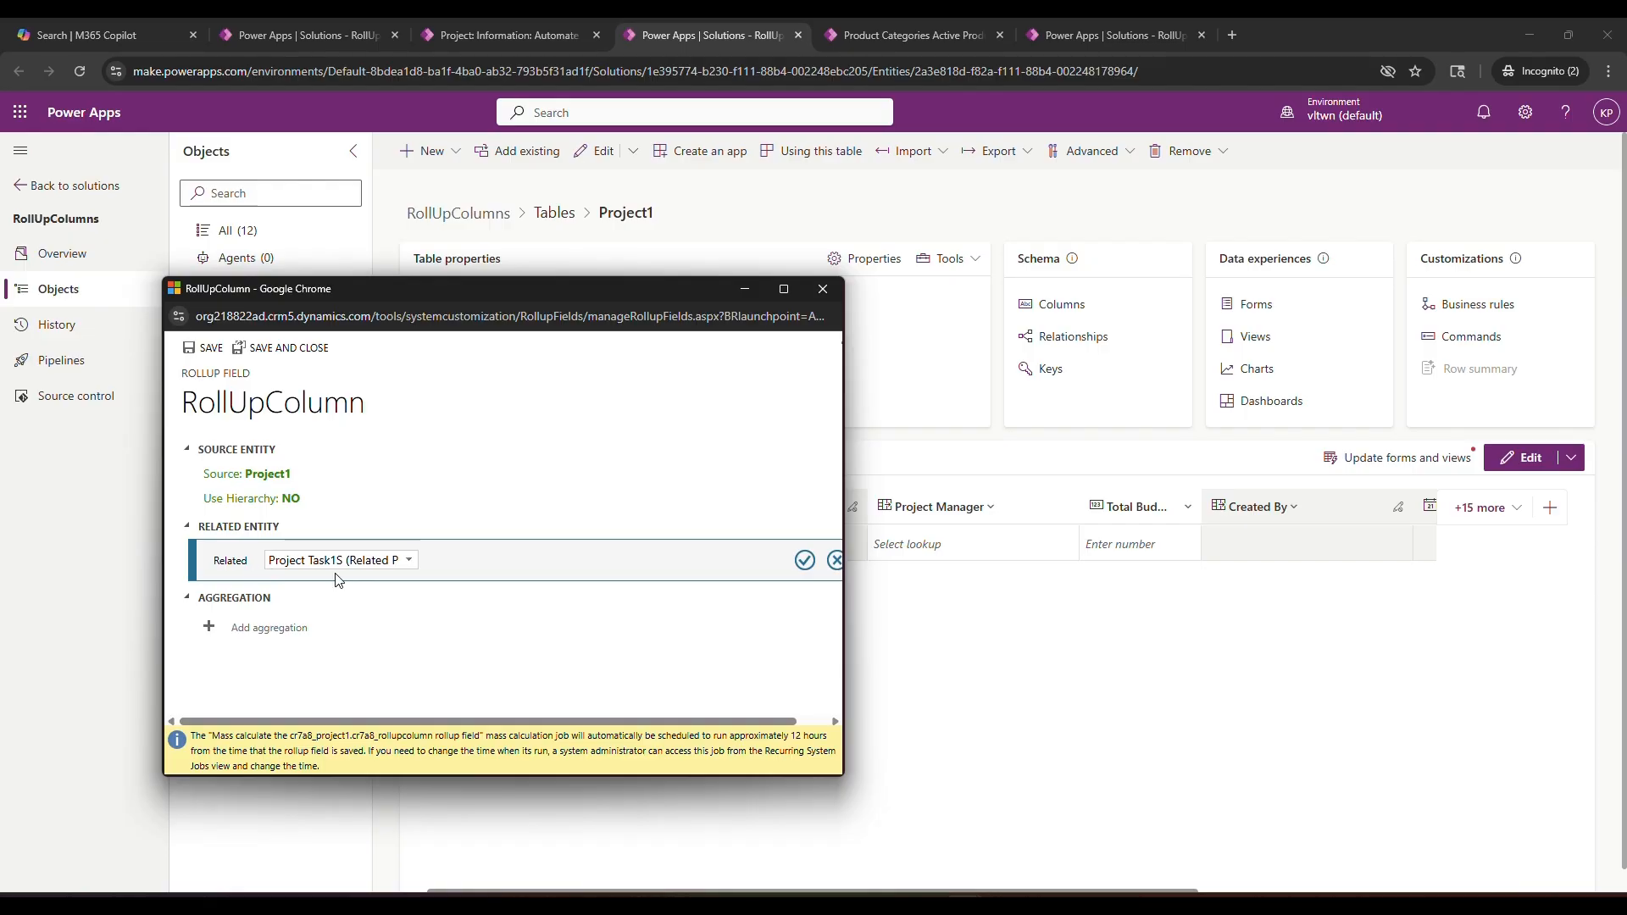
click(783, 289)
click(1531, 296)
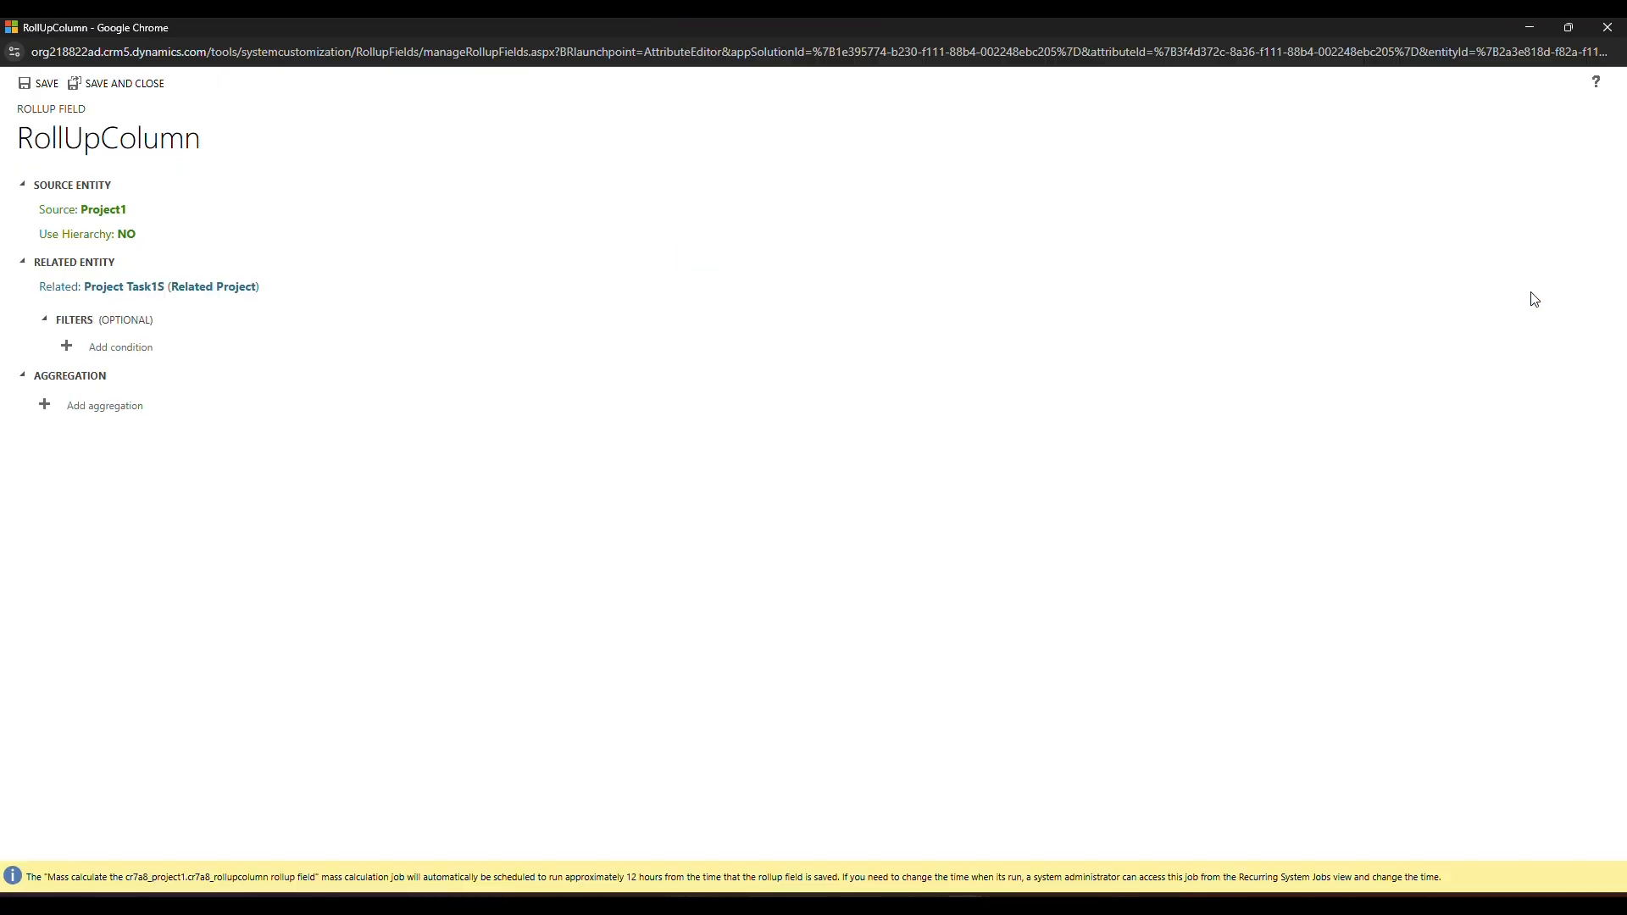
click(110, 409)
click(210, 434)
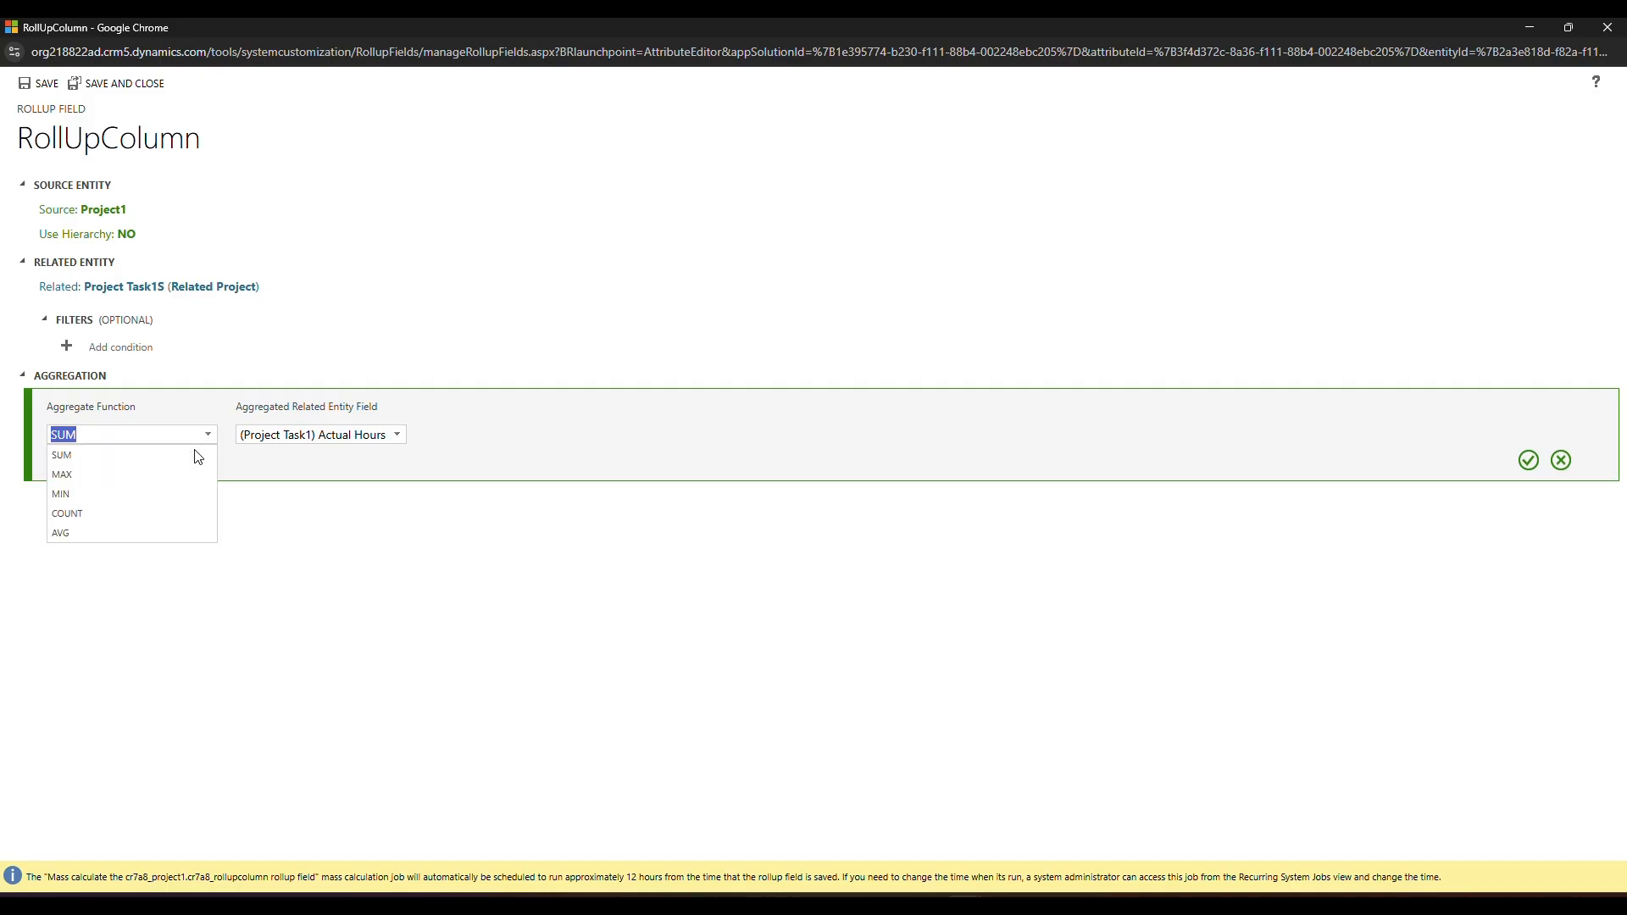
click(92, 519)
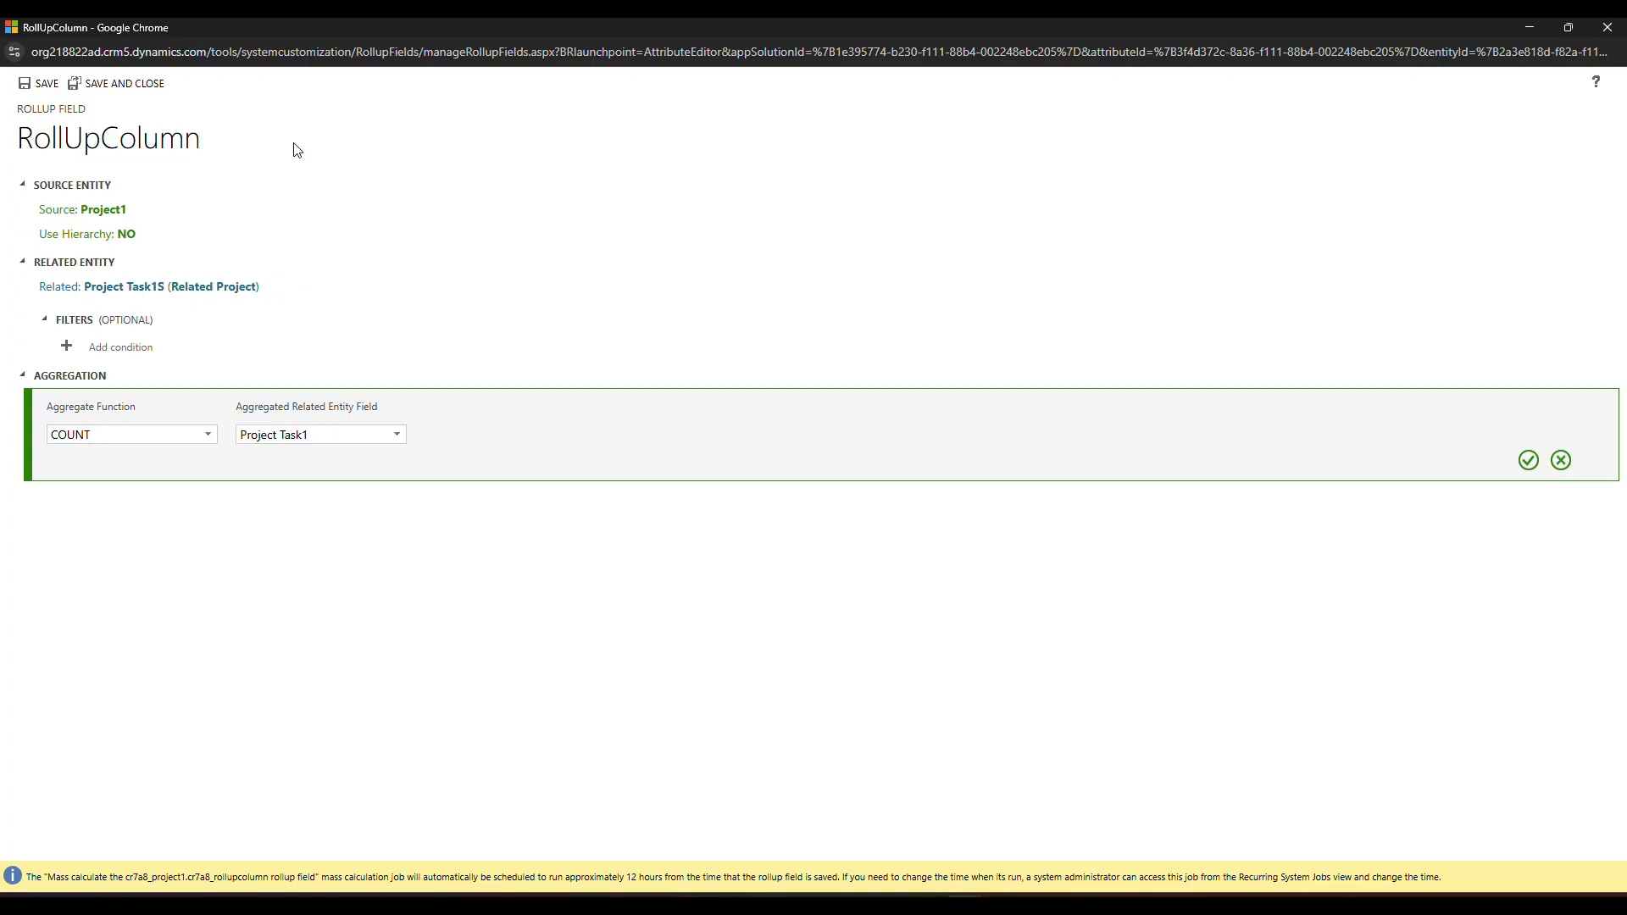
click(1561, 462)
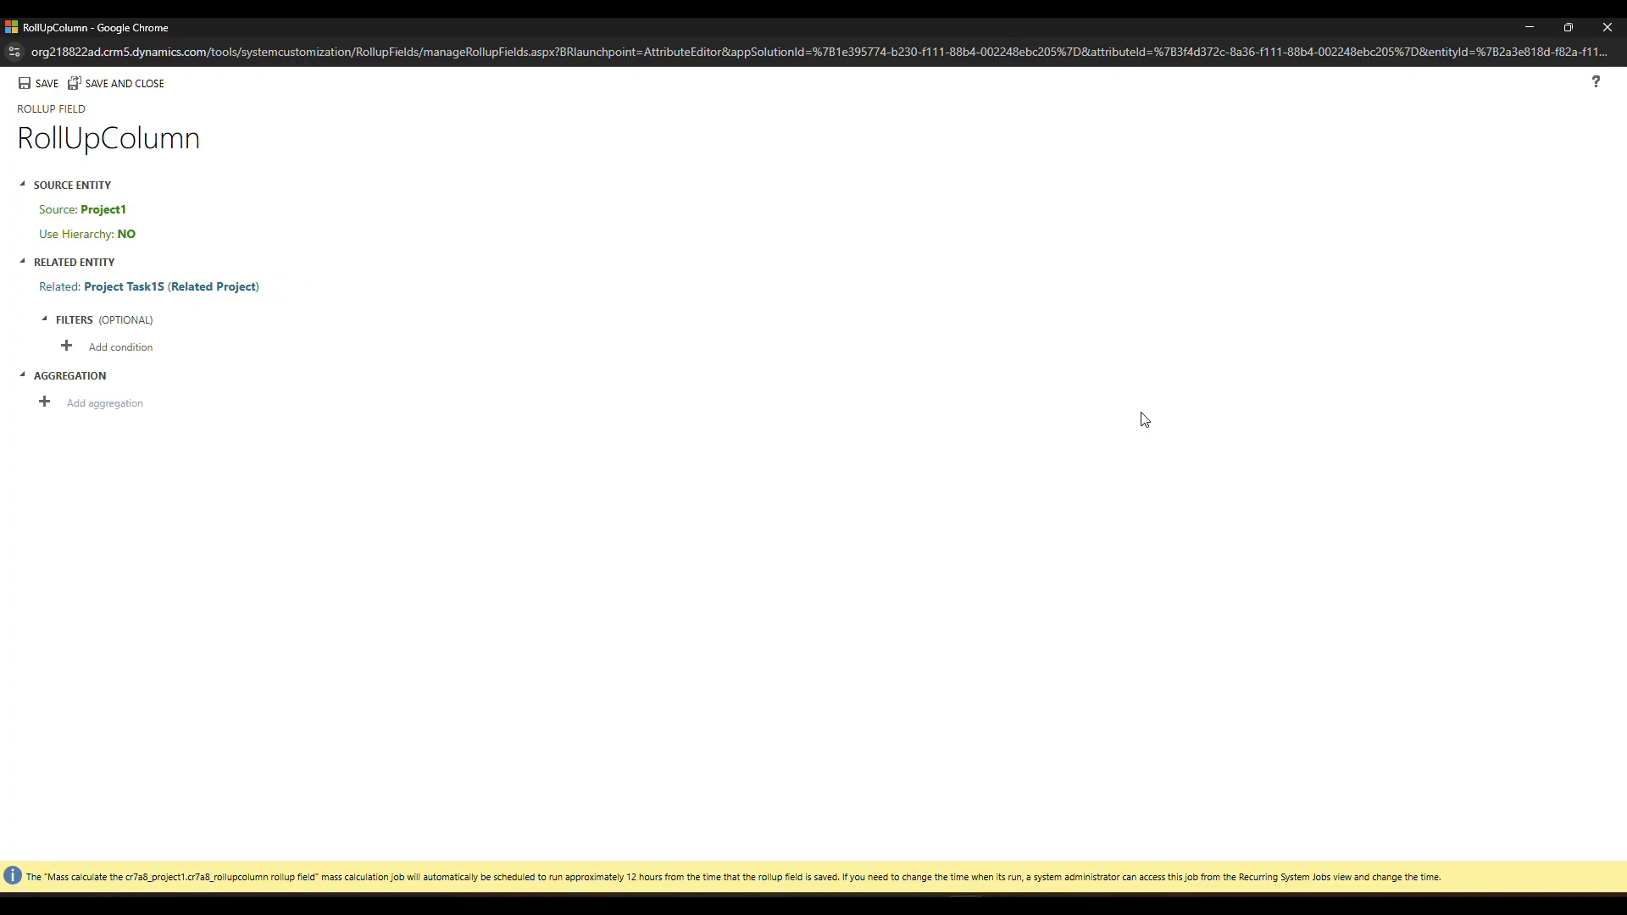
- Add a filter condition on the related project tasks where Task Status equals Completed
click(120, 347)
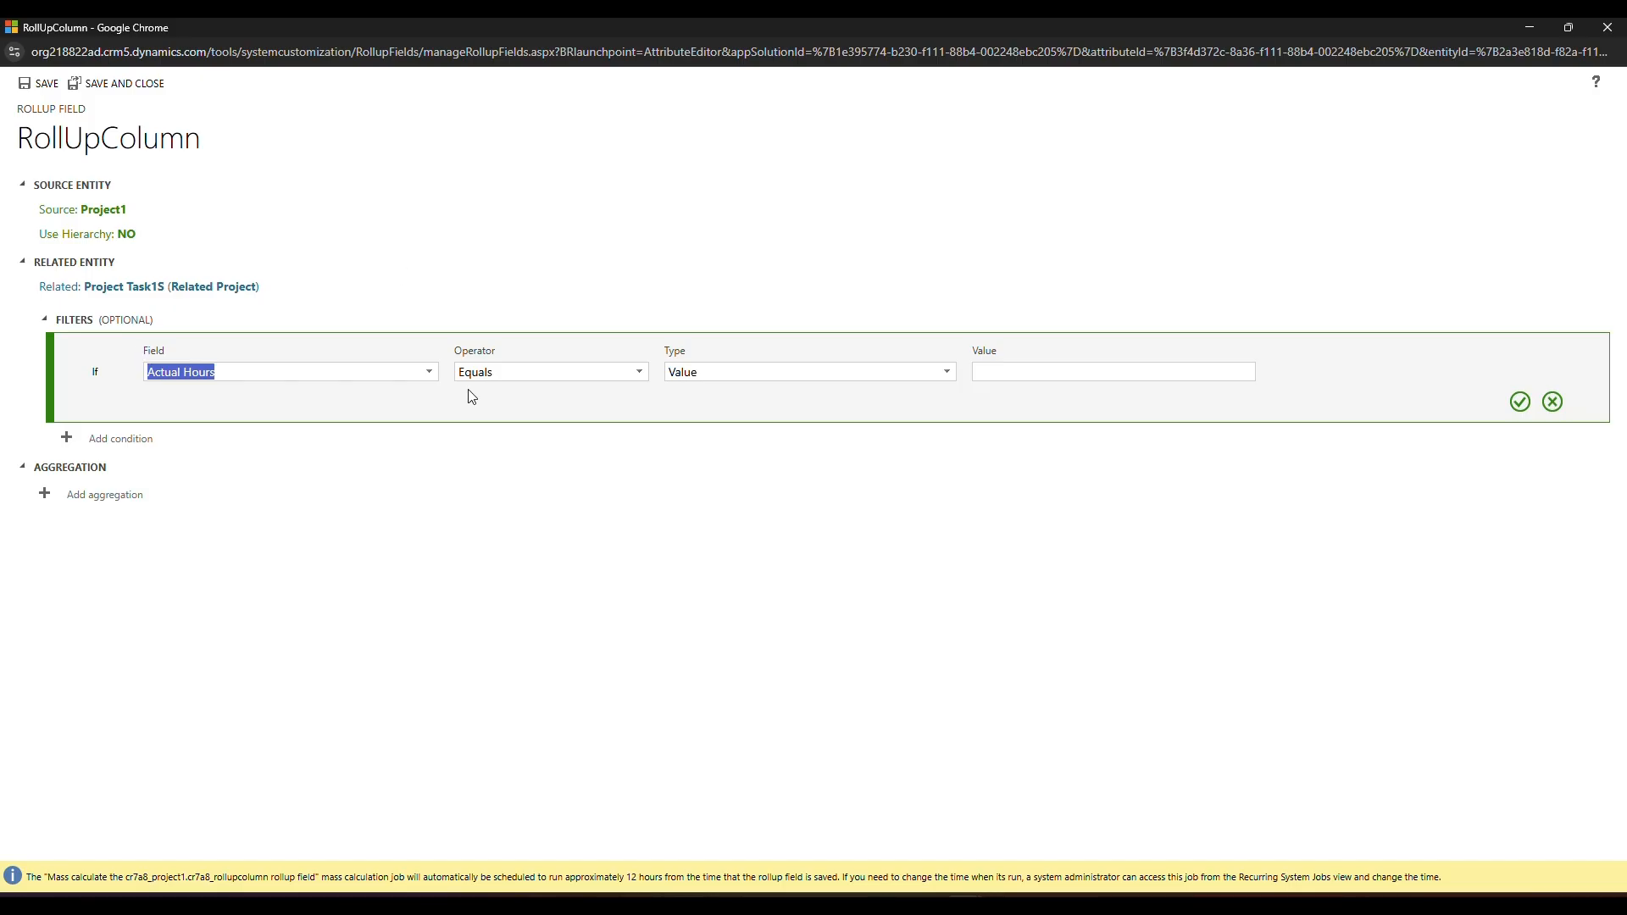
click(430, 372)
scroll(340, 441, down, 2)
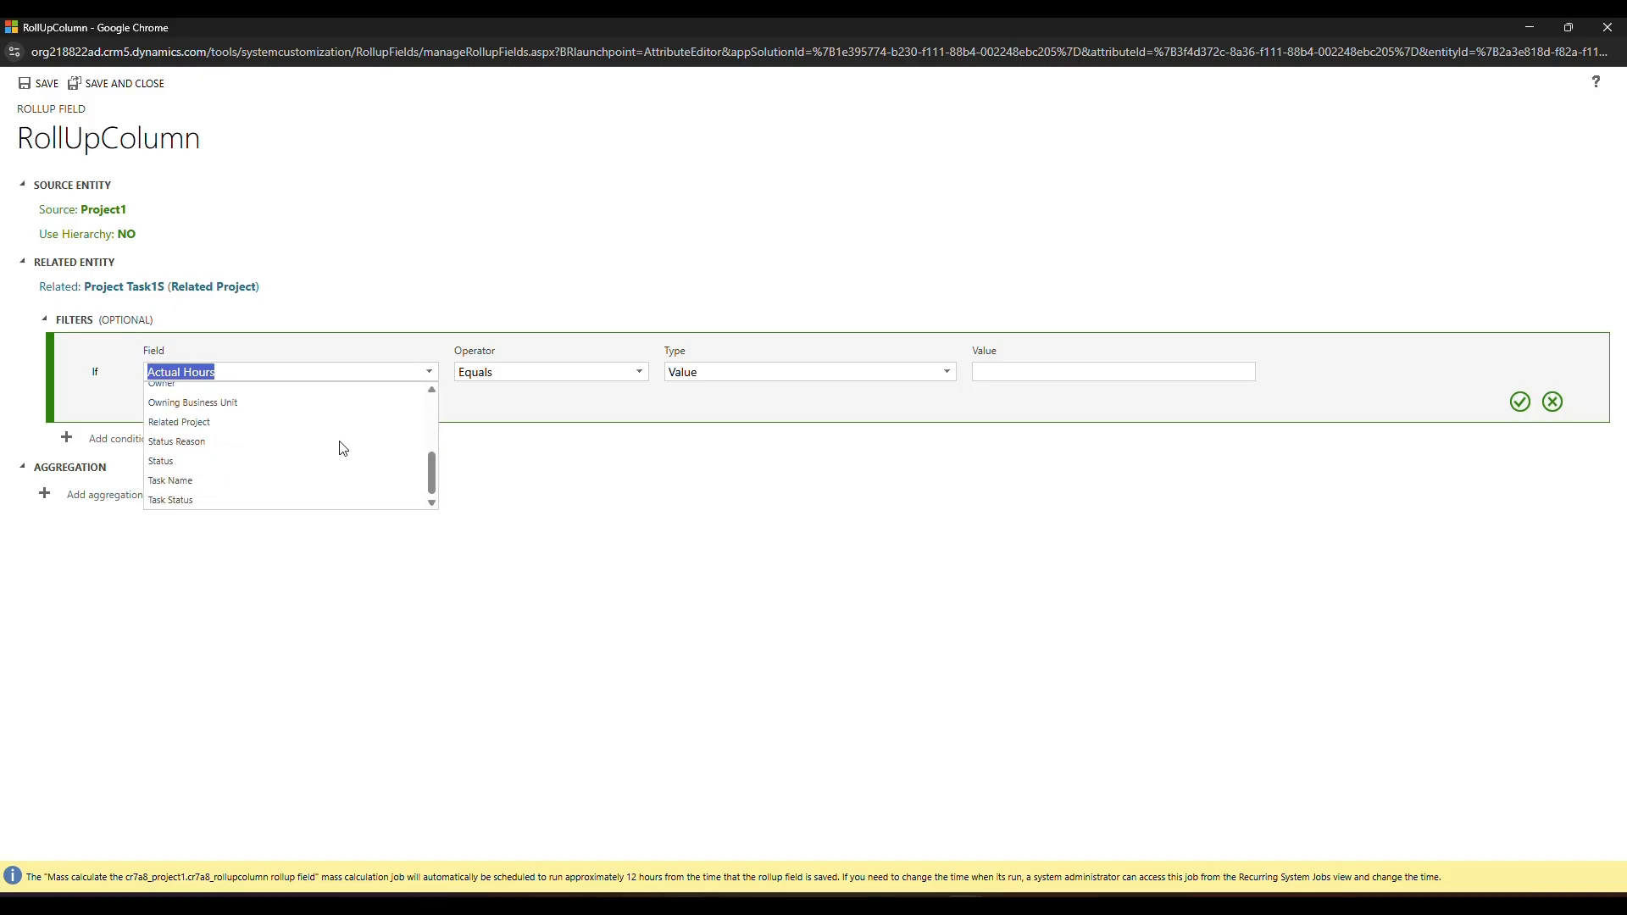
click(189, 501)
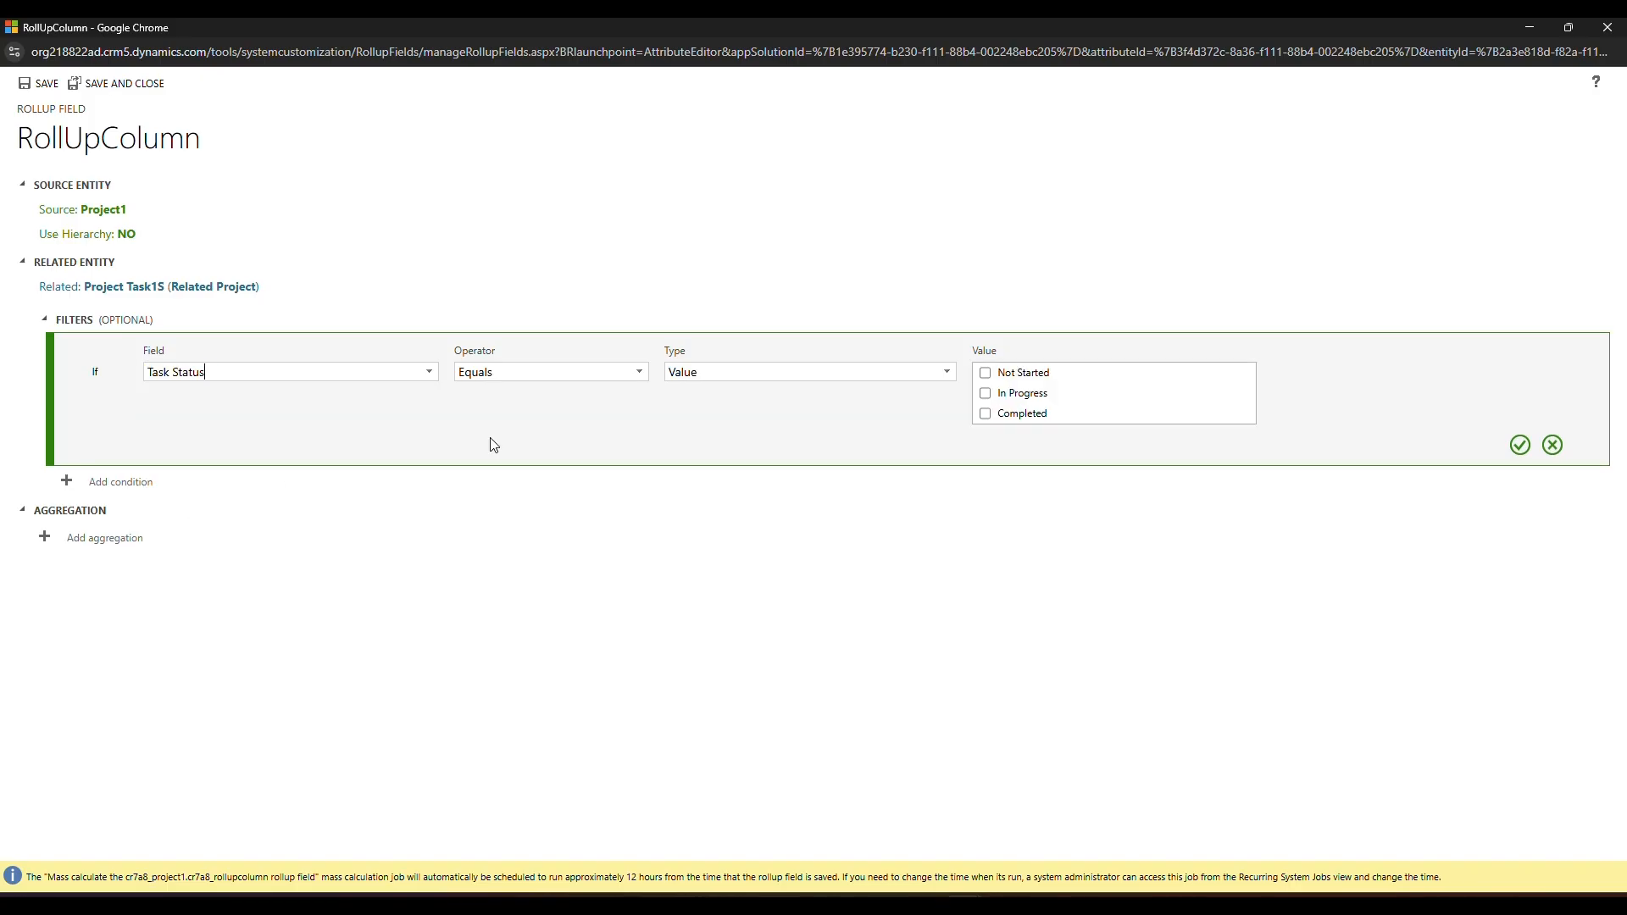
click(986, 415)
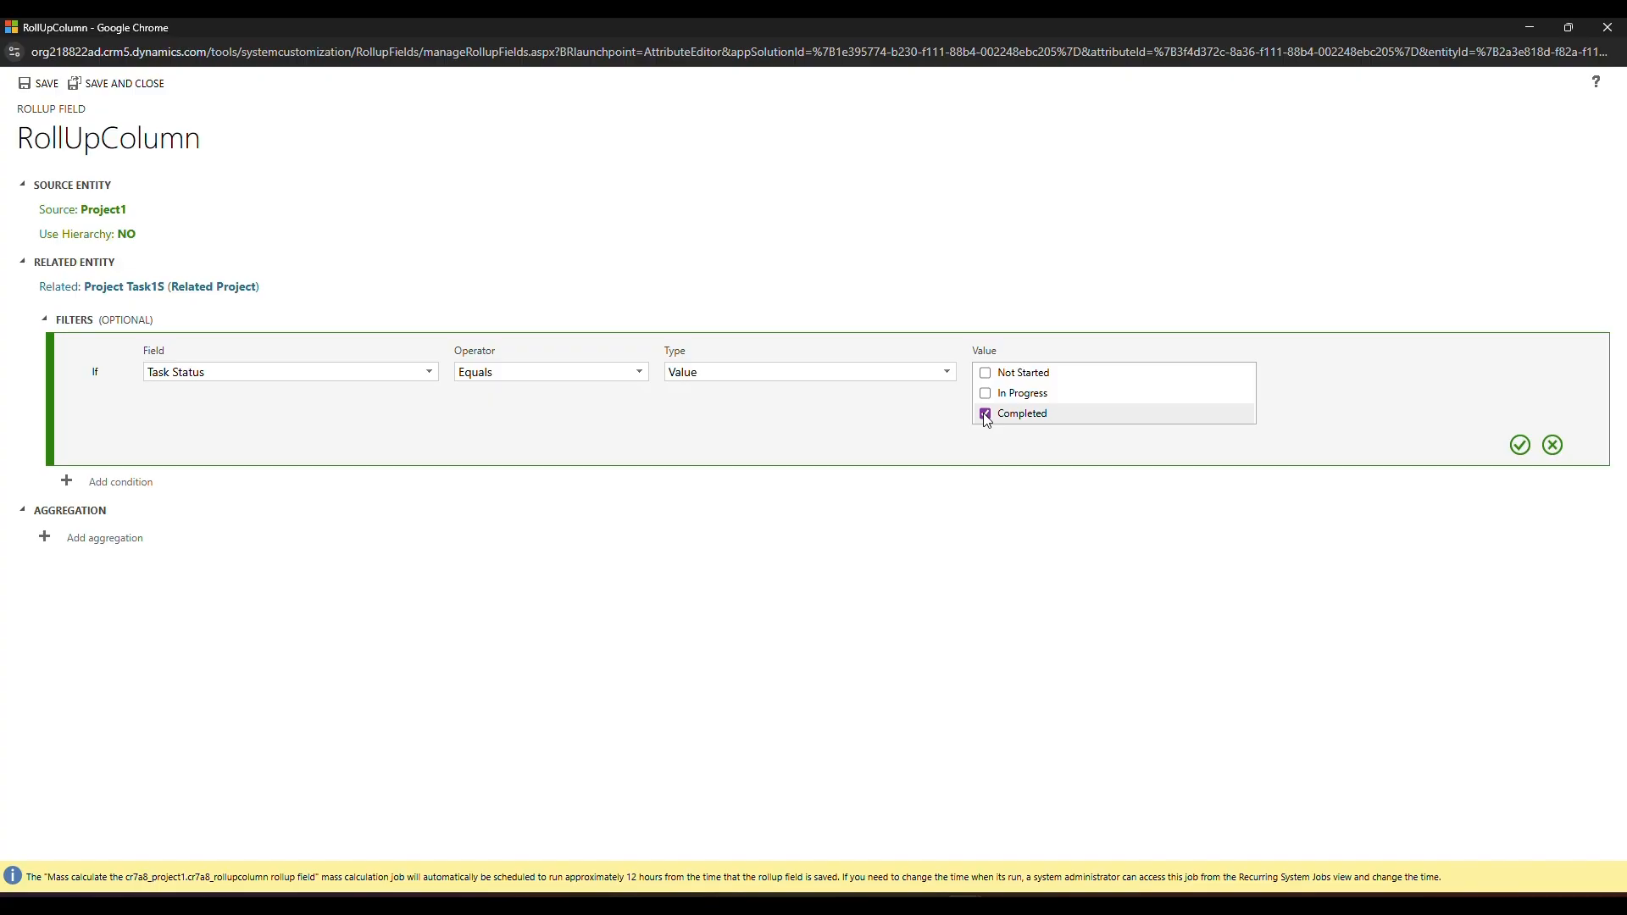
click(1521, 446)
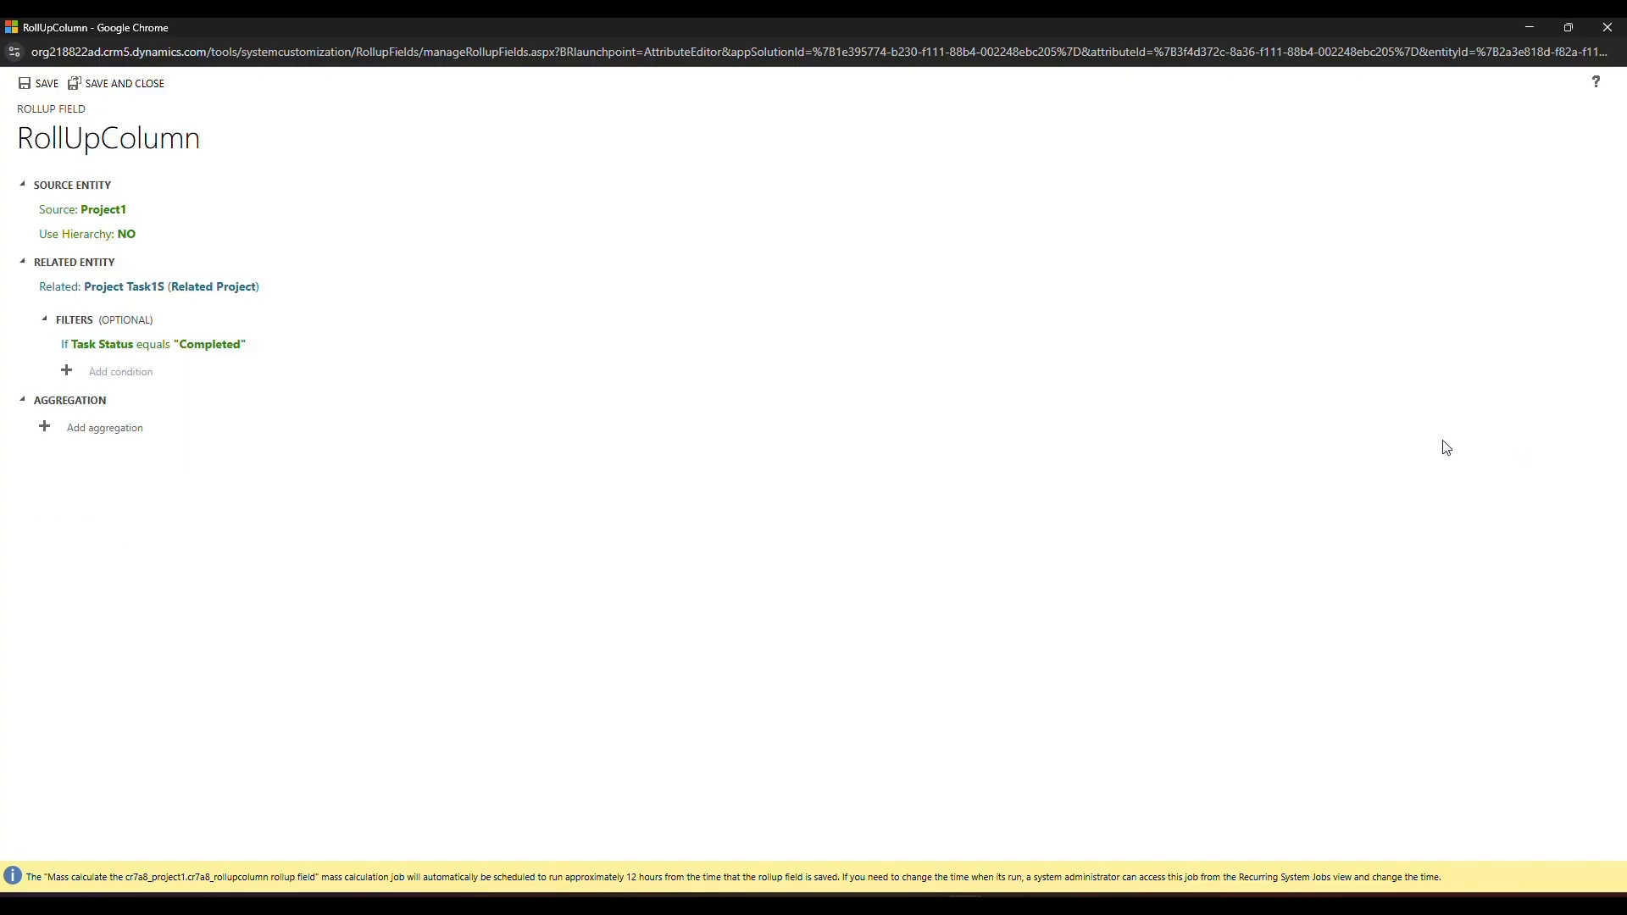
click(129, 429)
click(212, 462)
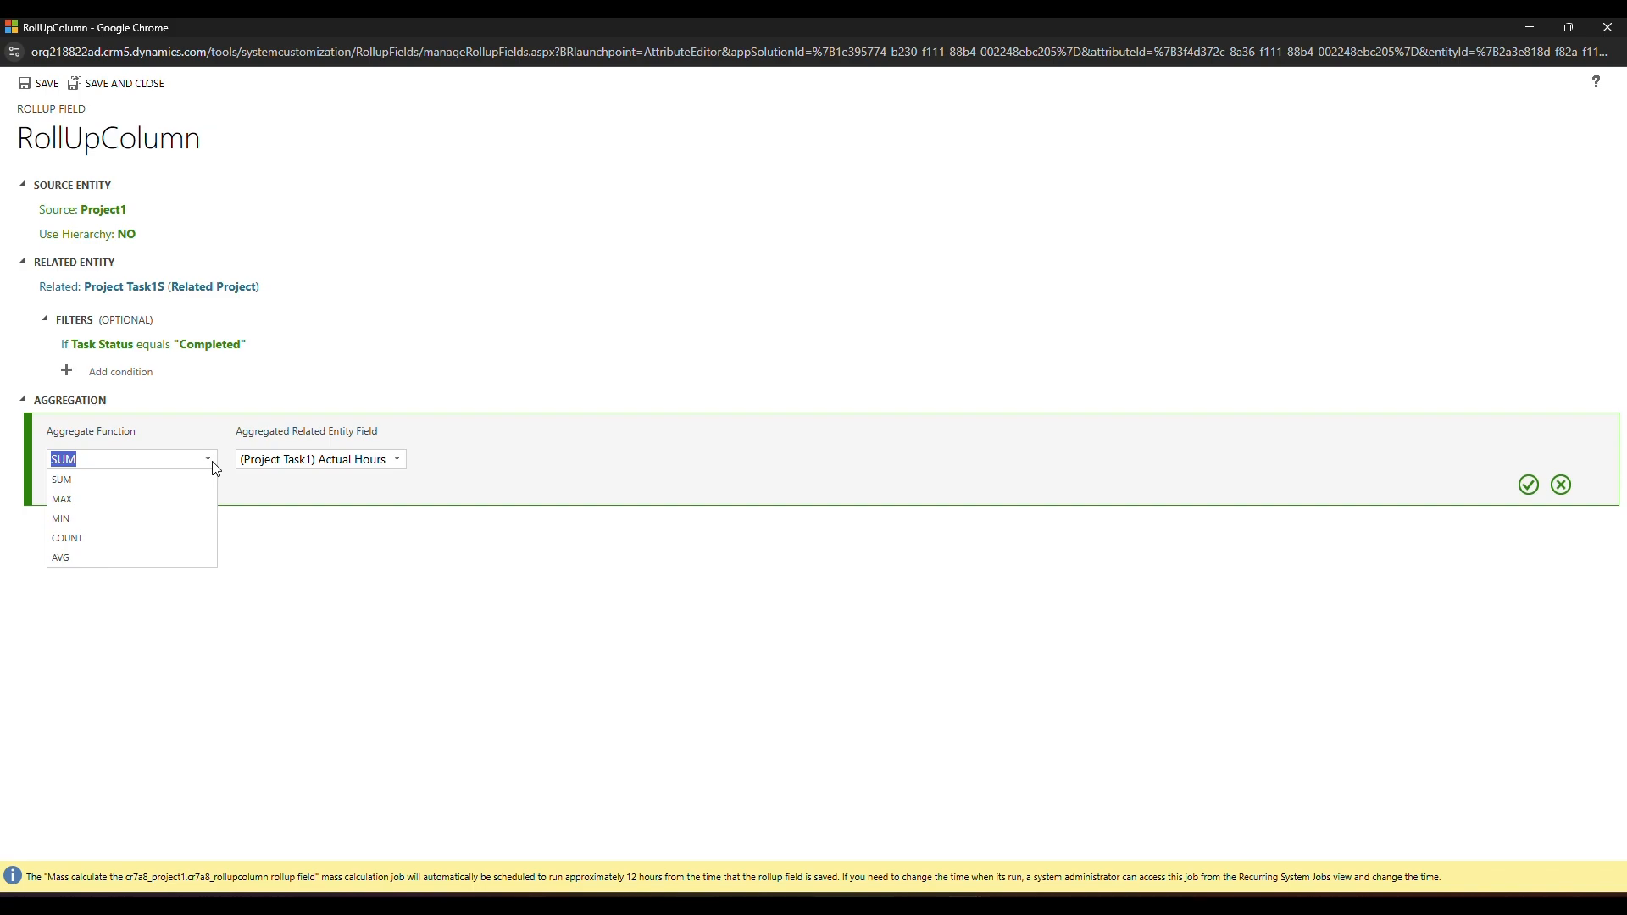
click(85, 545)
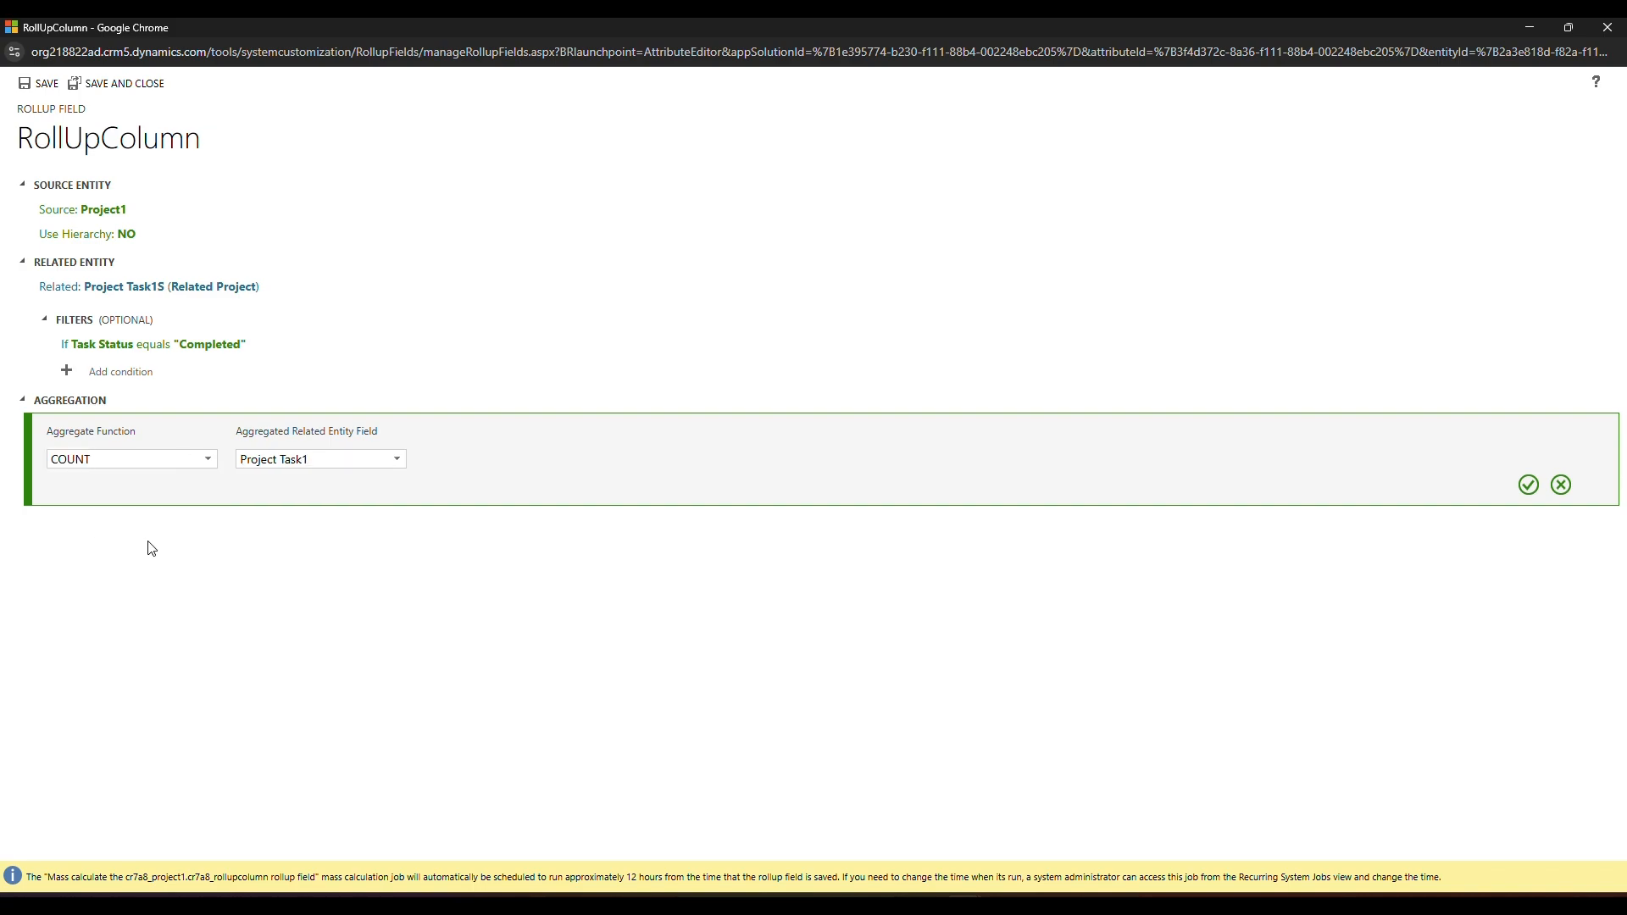
click(1561, 485)
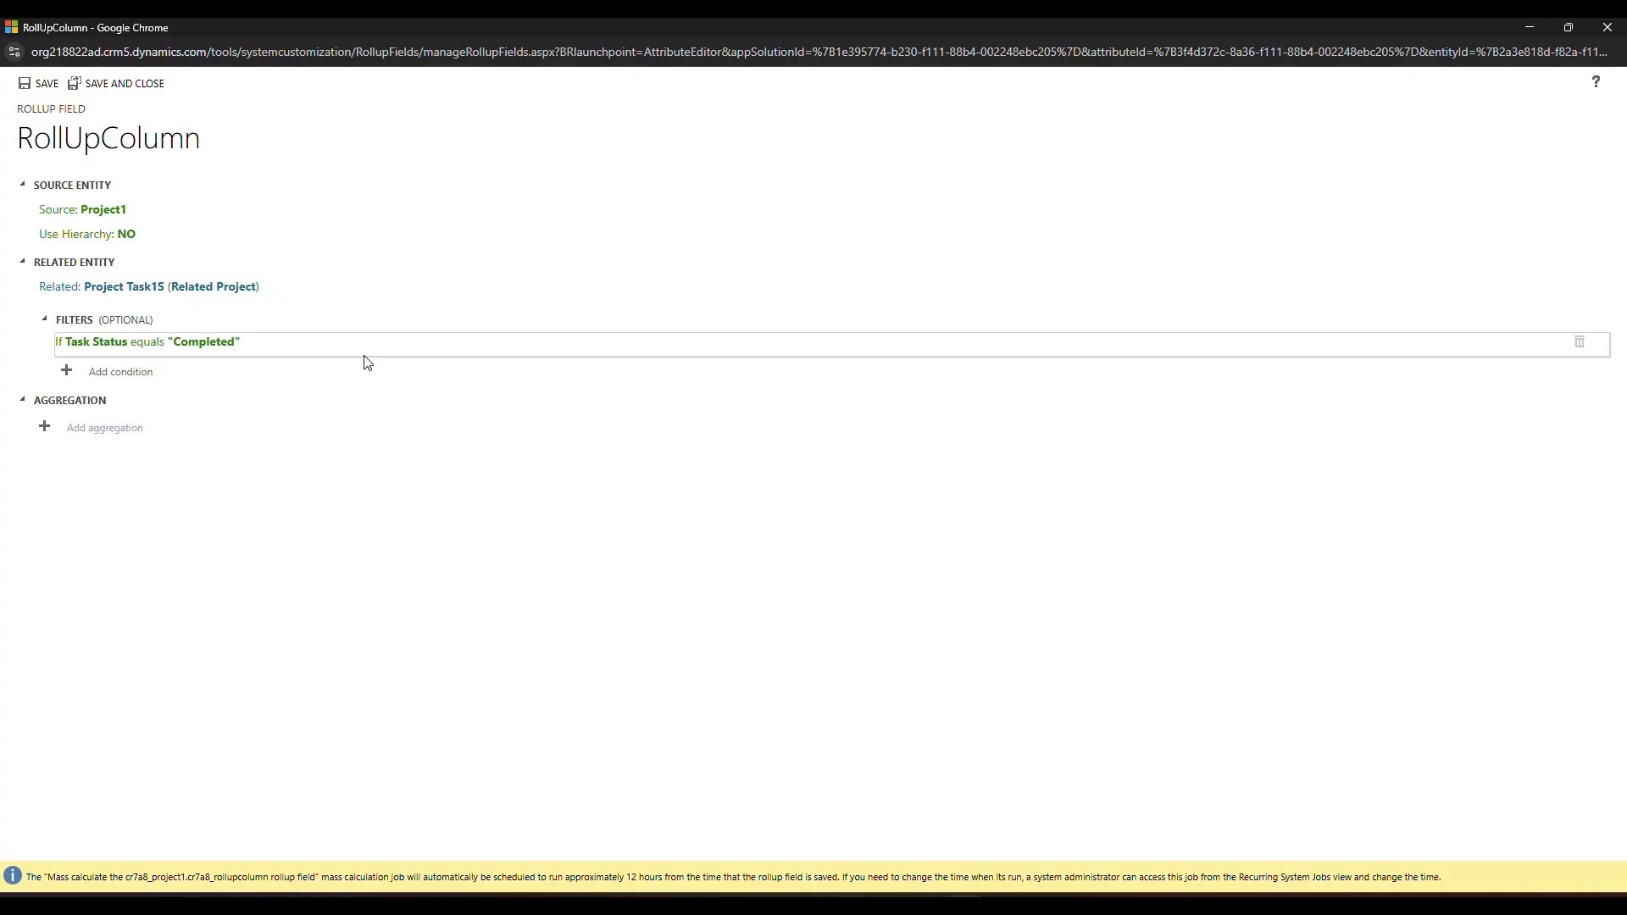
- Delete the Task Status filter condition from the related entity
click(1580, 343)
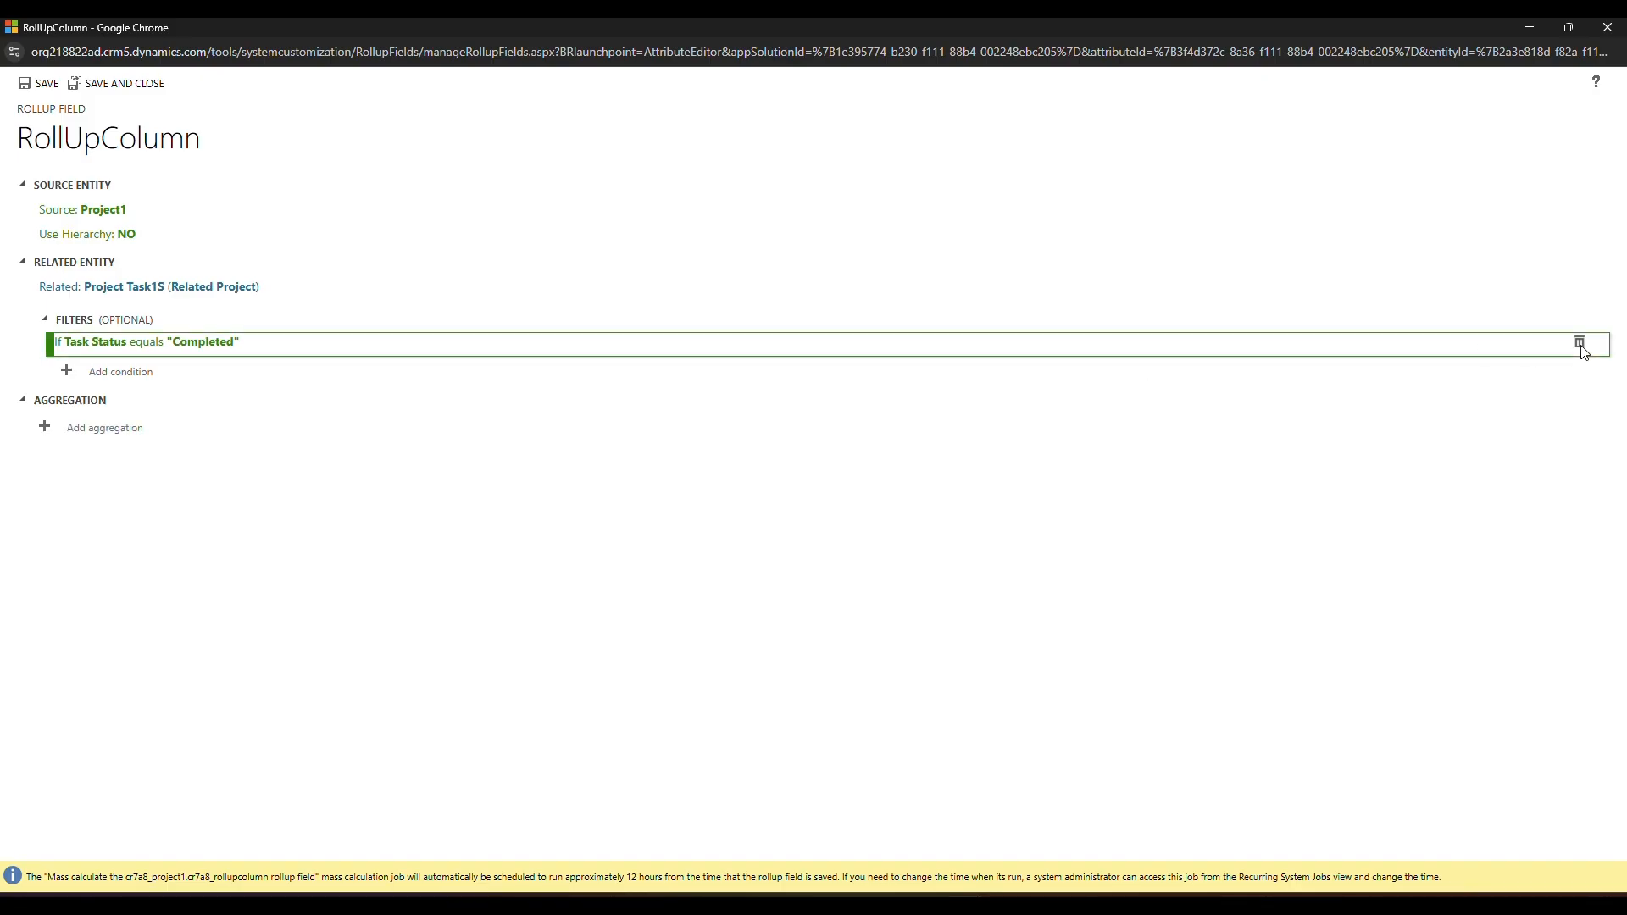
click(915, 546)
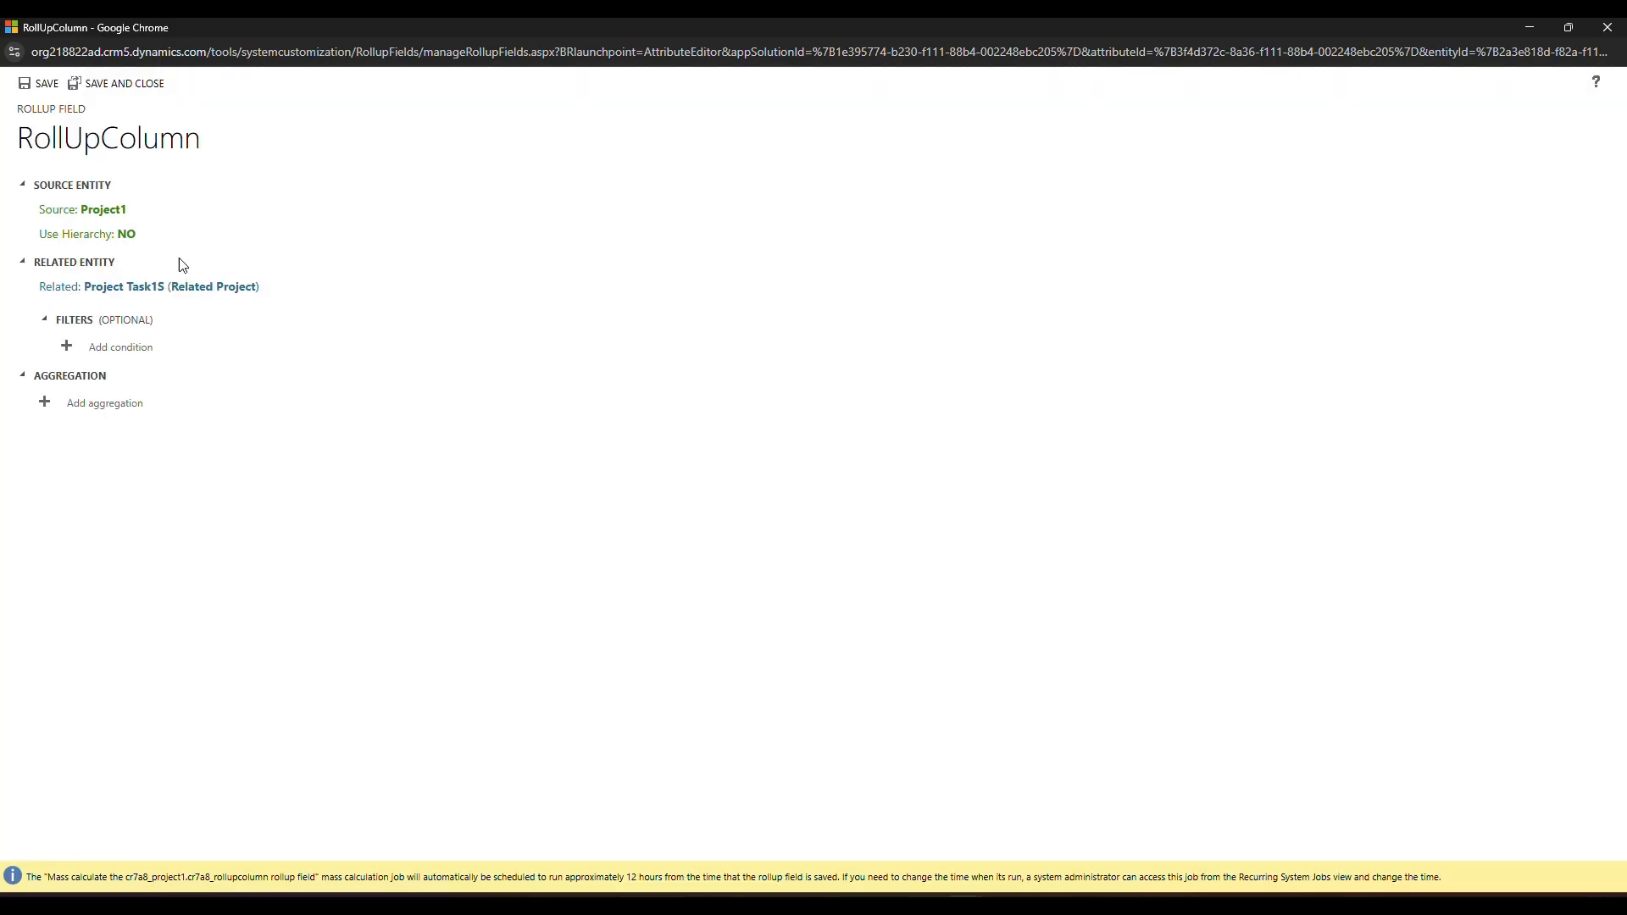
- Add an aggregation to the rollup field that takes the SUM of (Project Task1) Actual Hours
click(108, 405)
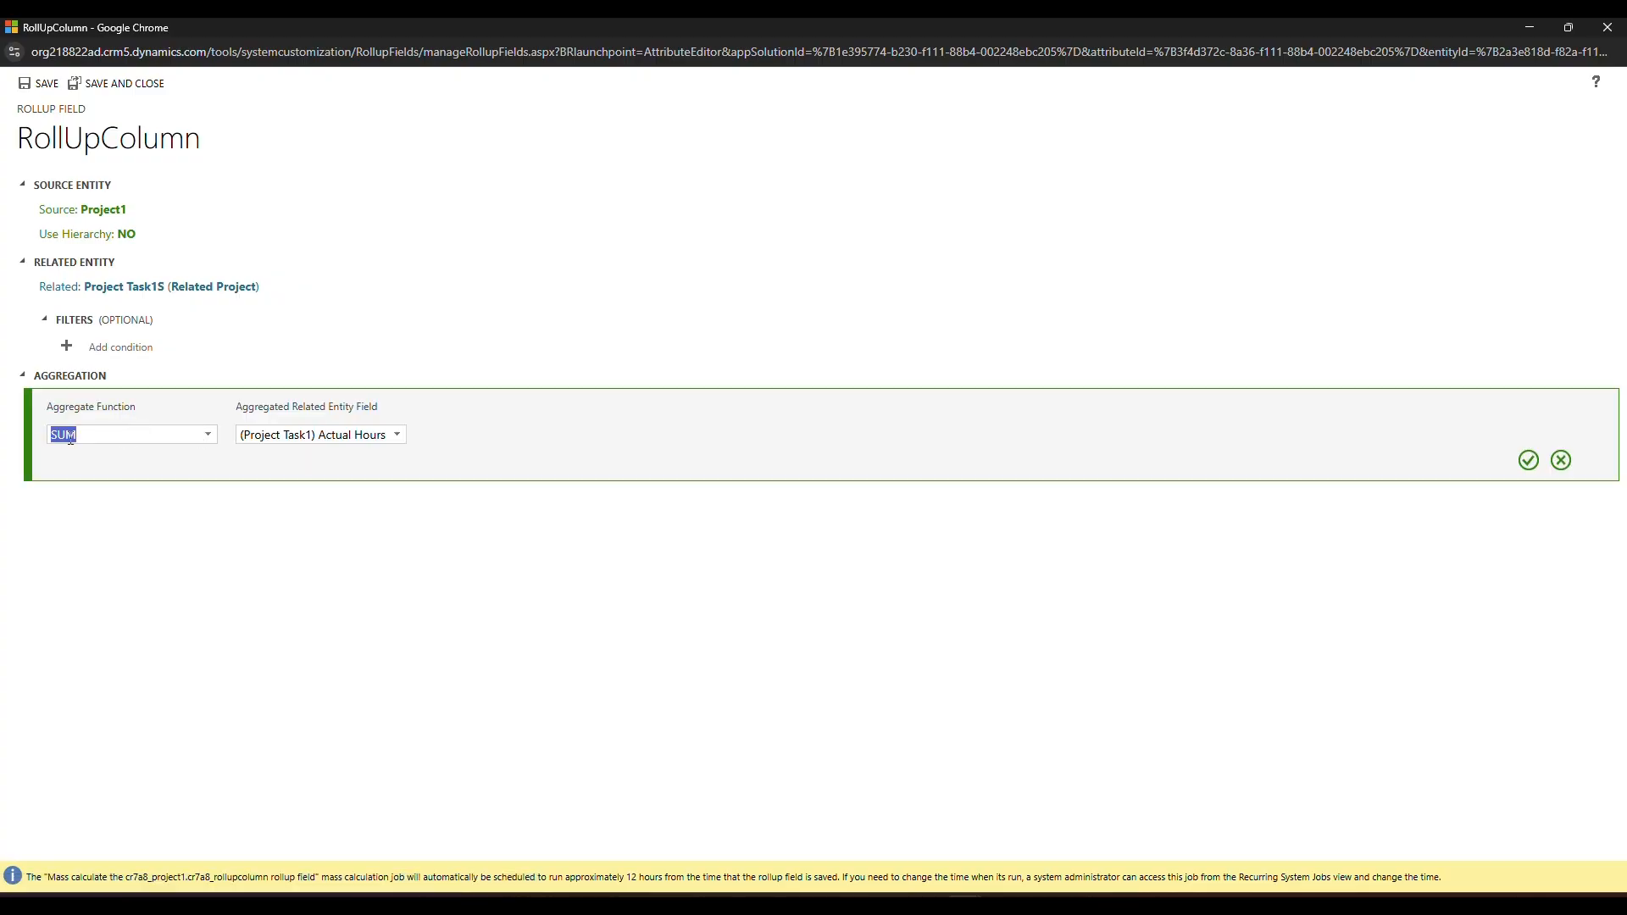
click(401, 436)
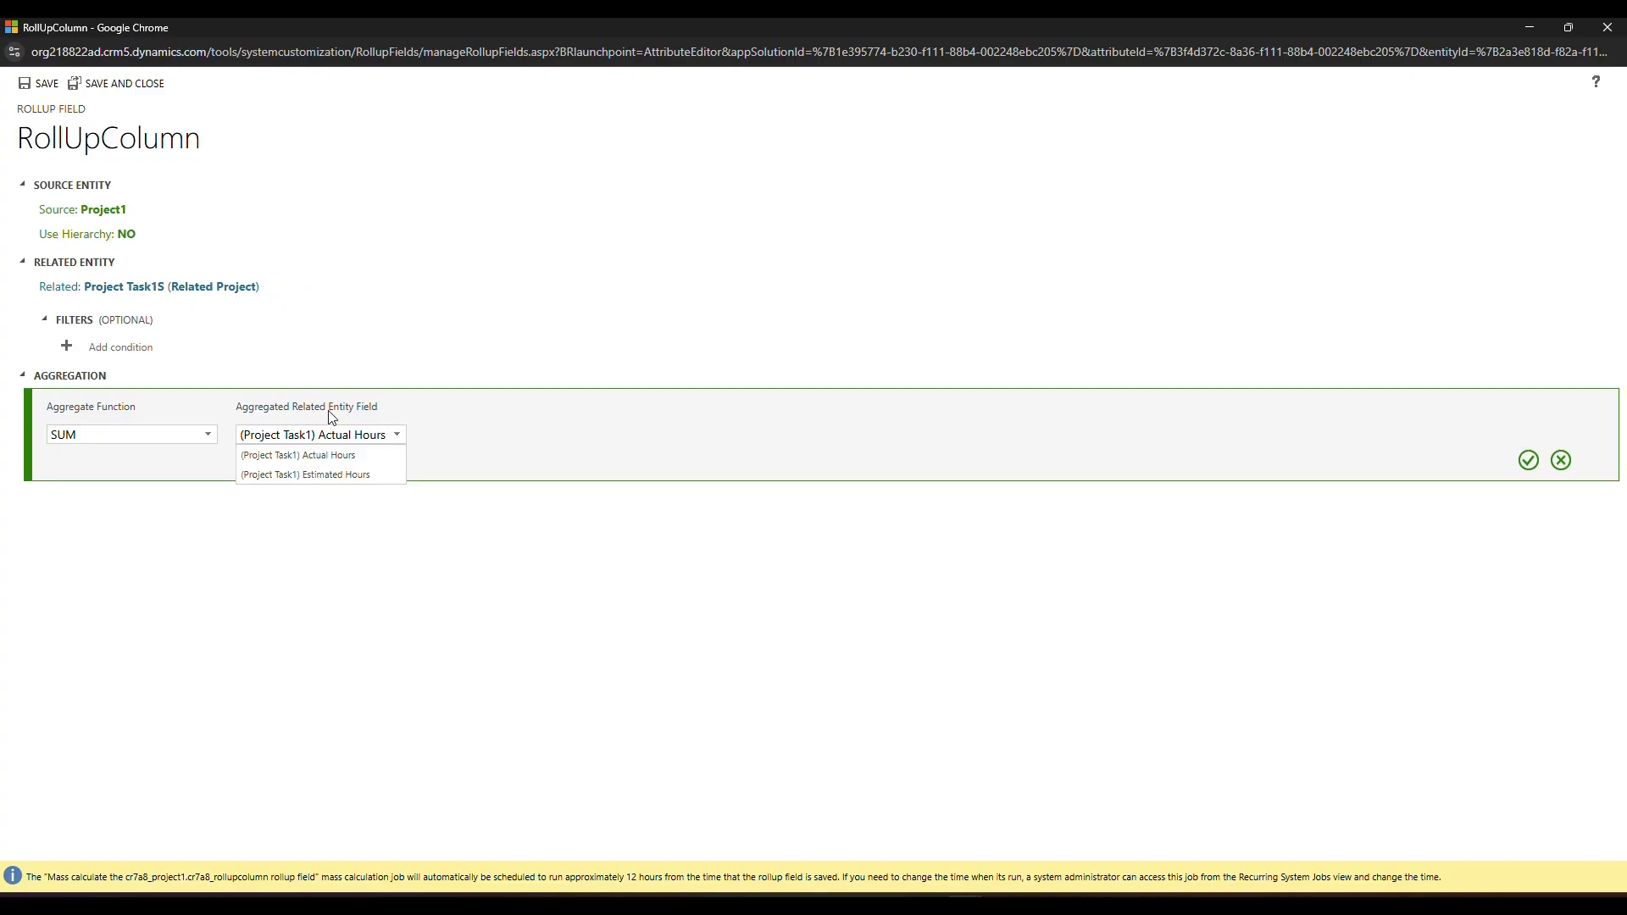
click(325, 458)
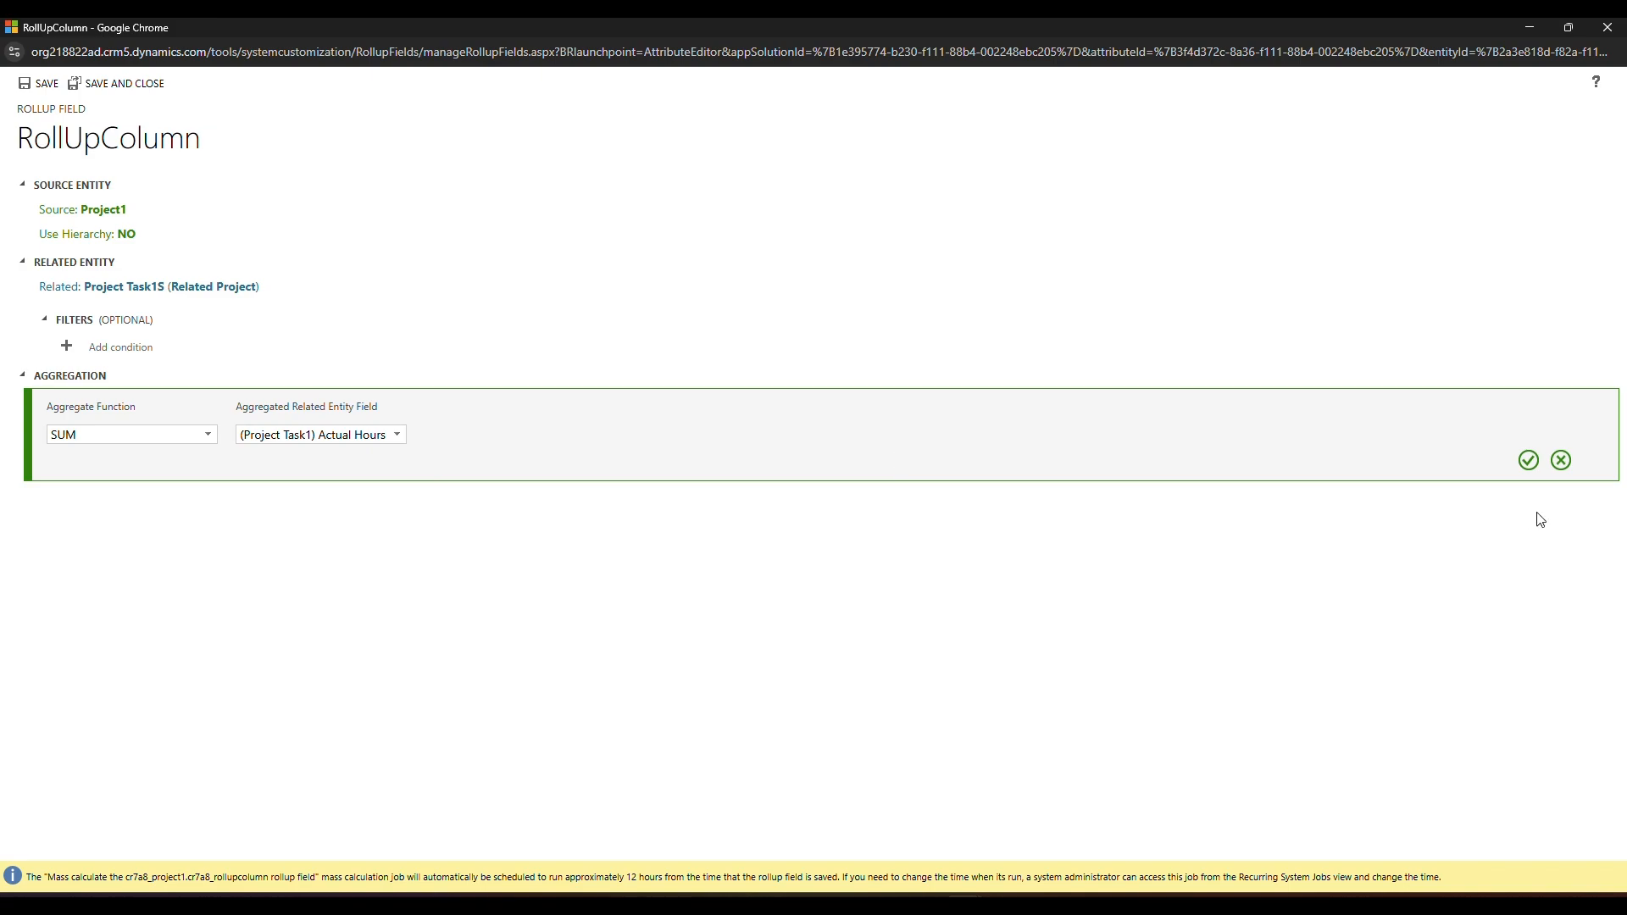
click(1531, 461)
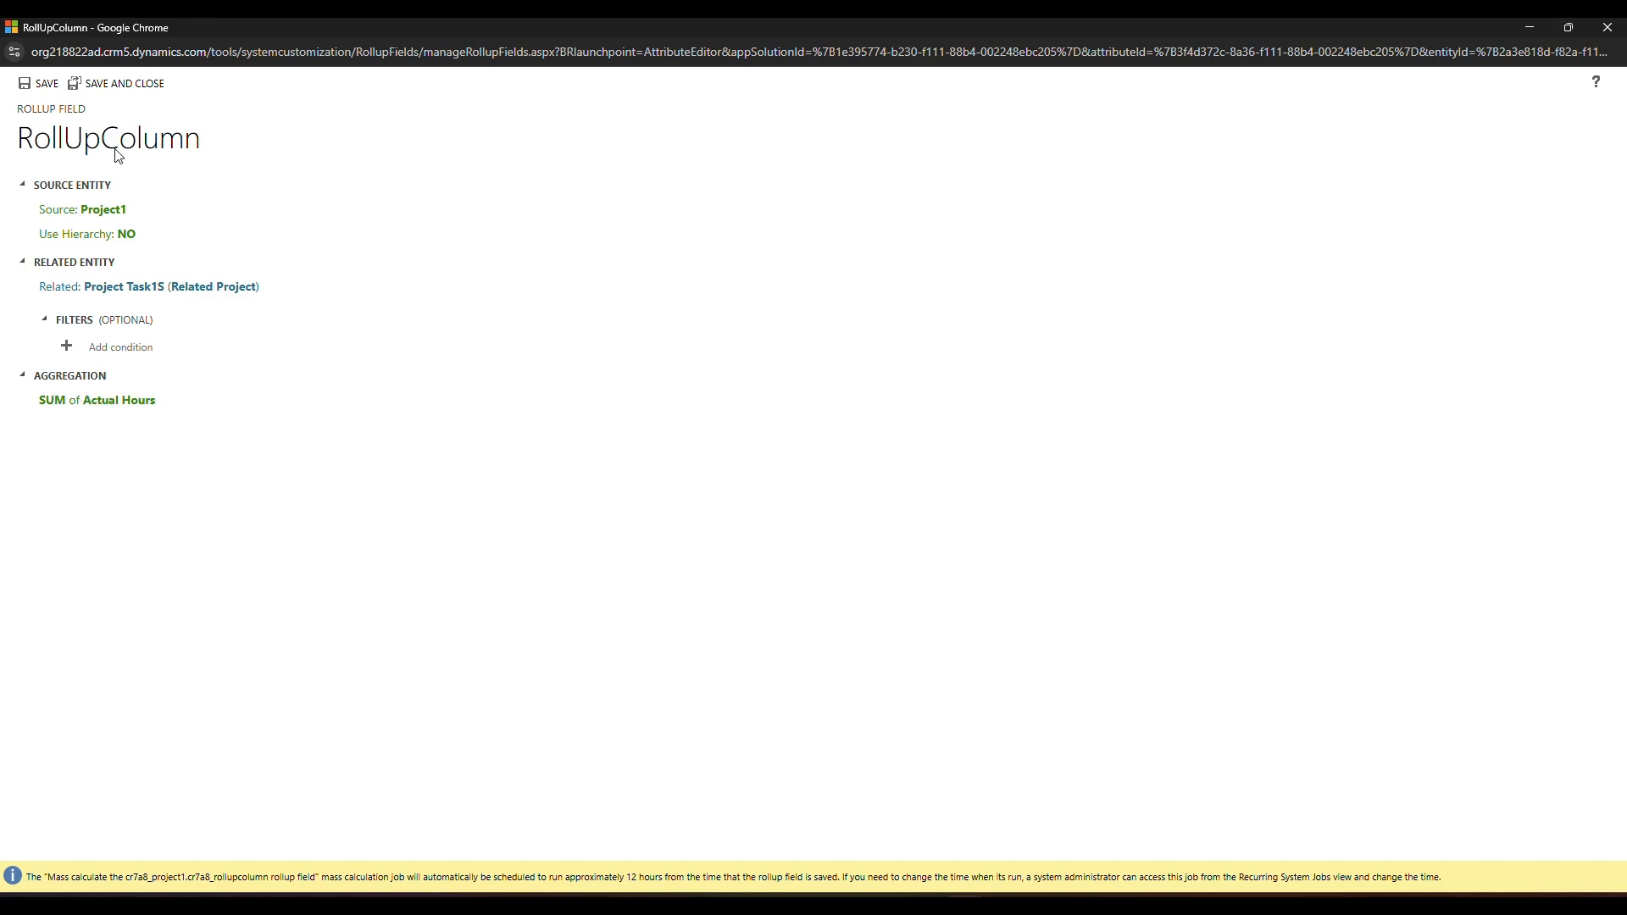
- Save and close the rollup field definition and bring the RollUpColumn into view in the Project1 columns and data
click(135, 83)
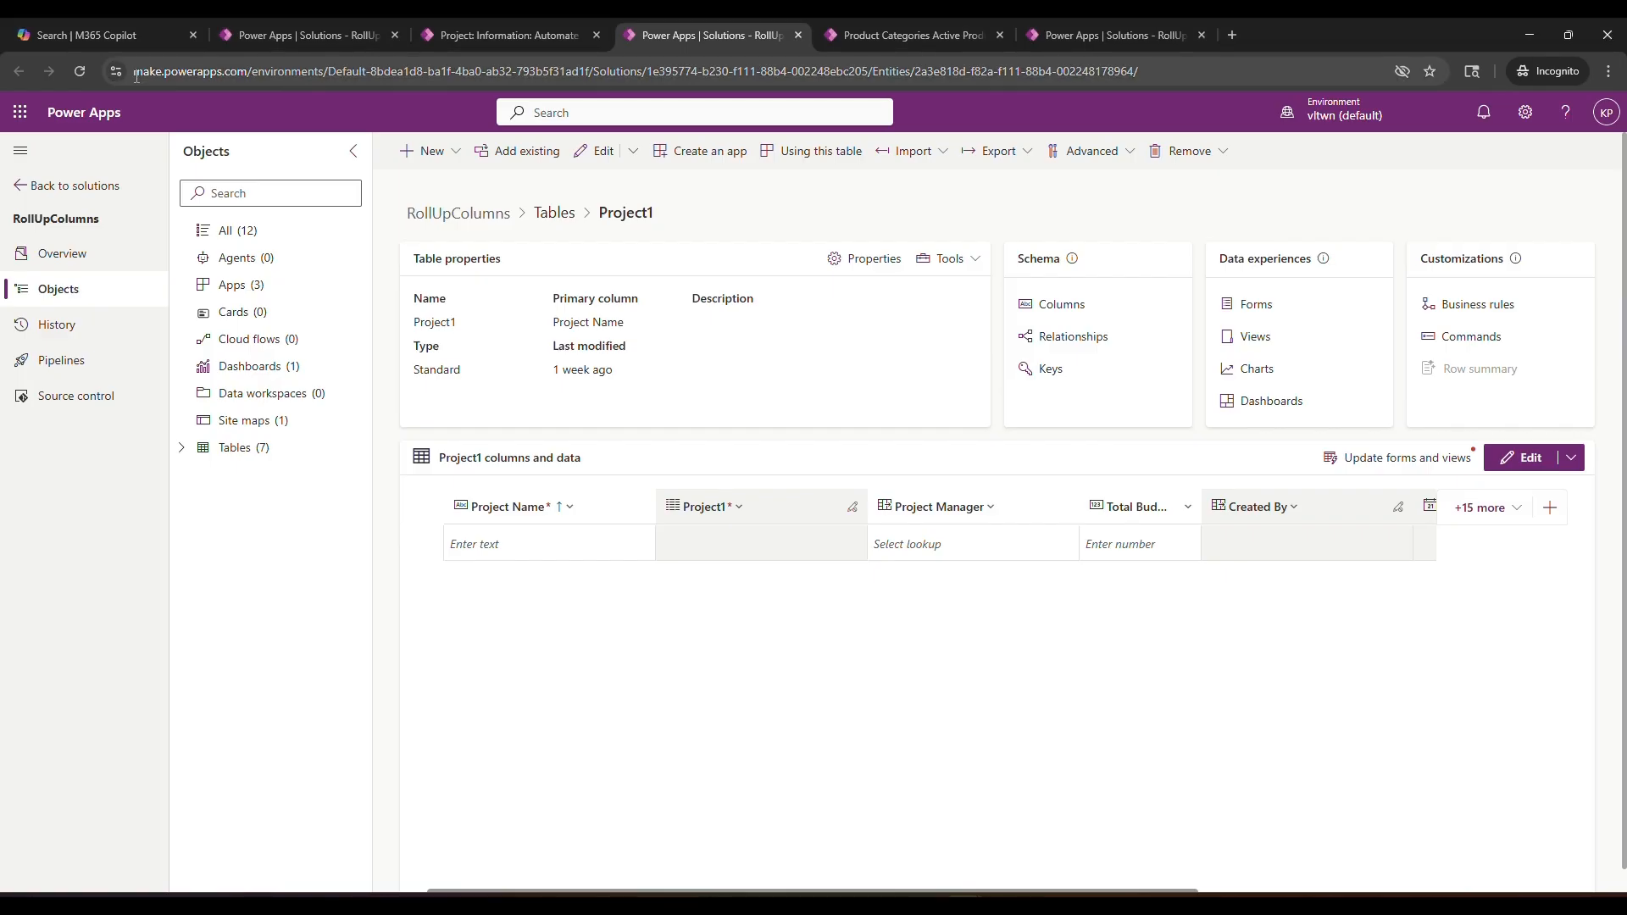
drag(766, 892, 1289, 877)
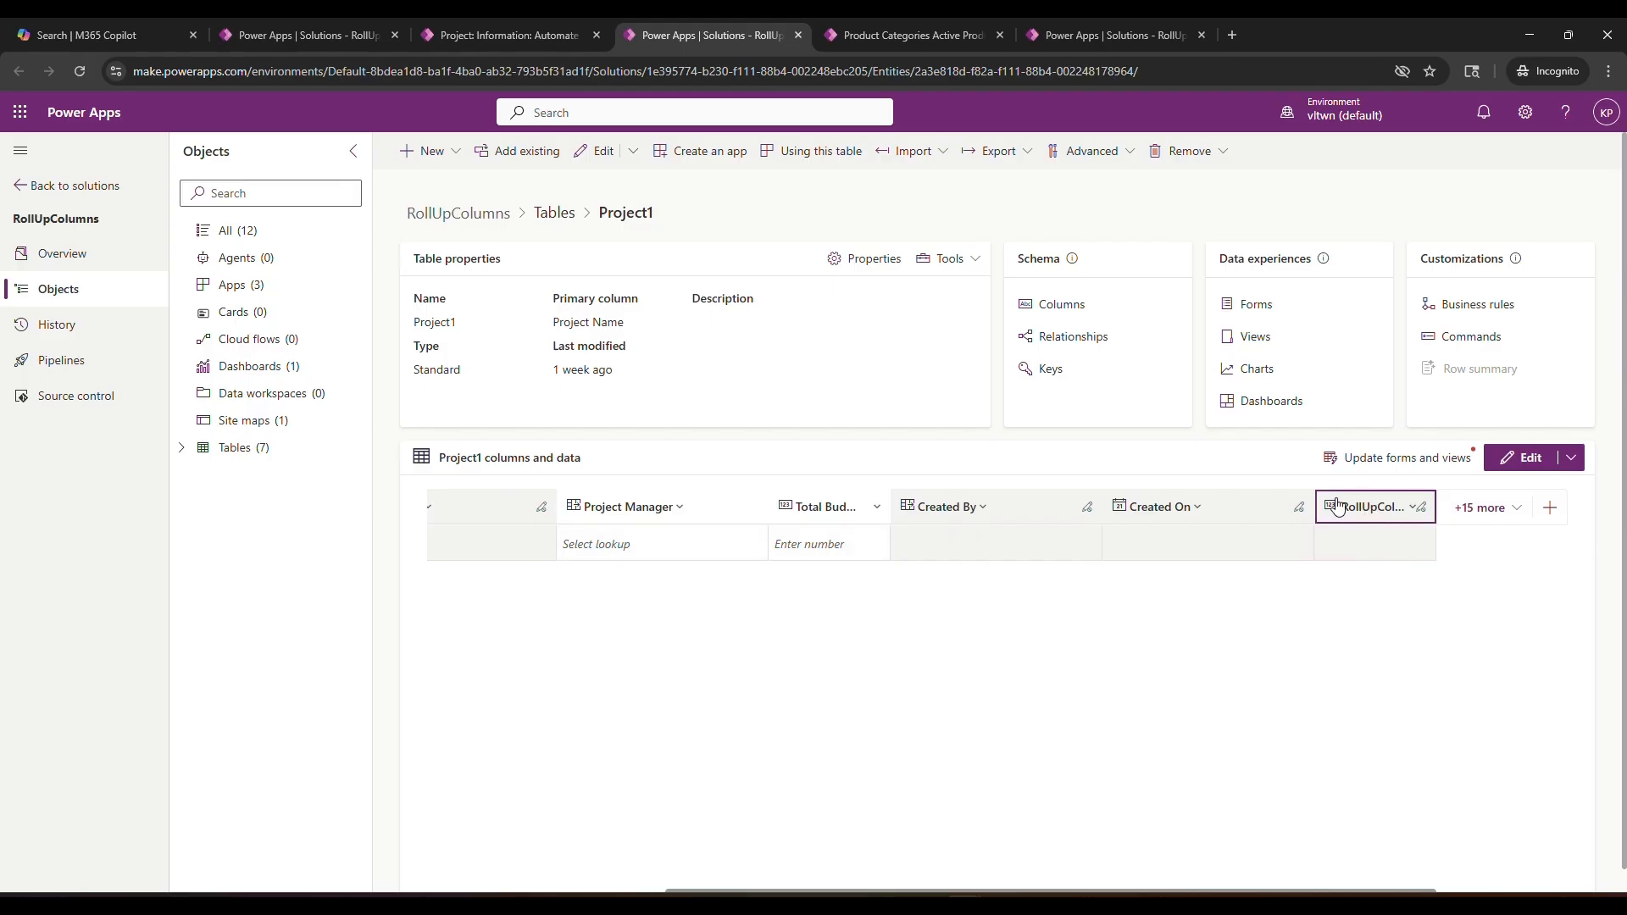
drag(1312, 490, 1265, 514)
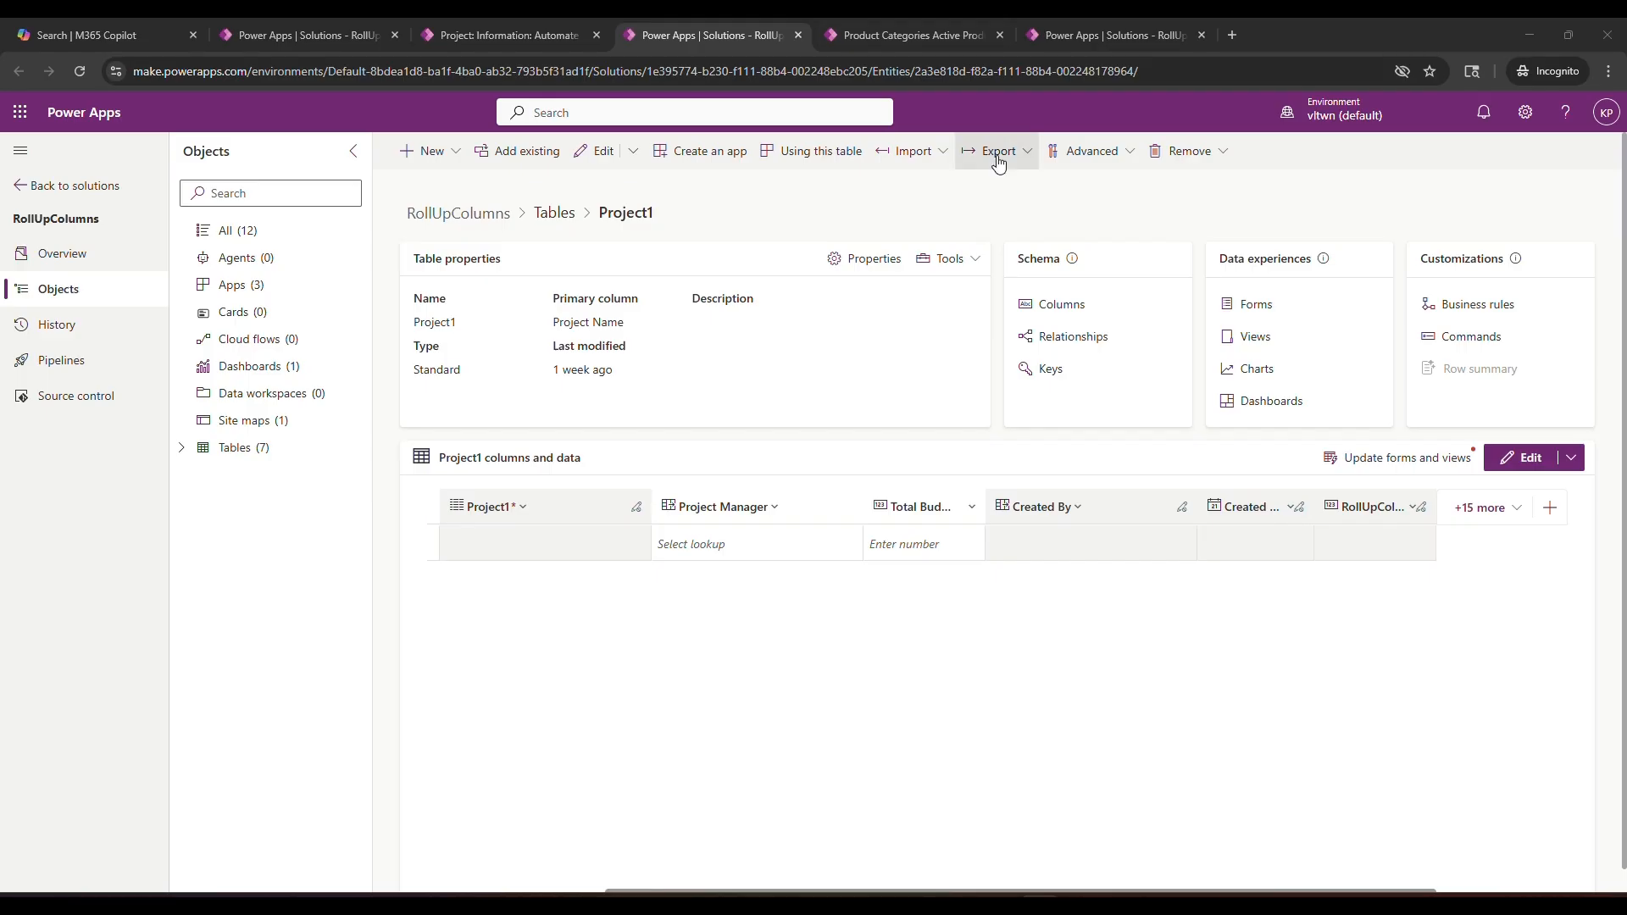
- Switch to the Product Category app and compare categories, parent categories and Total Stock with the stock levels of the products
click(953, 32)
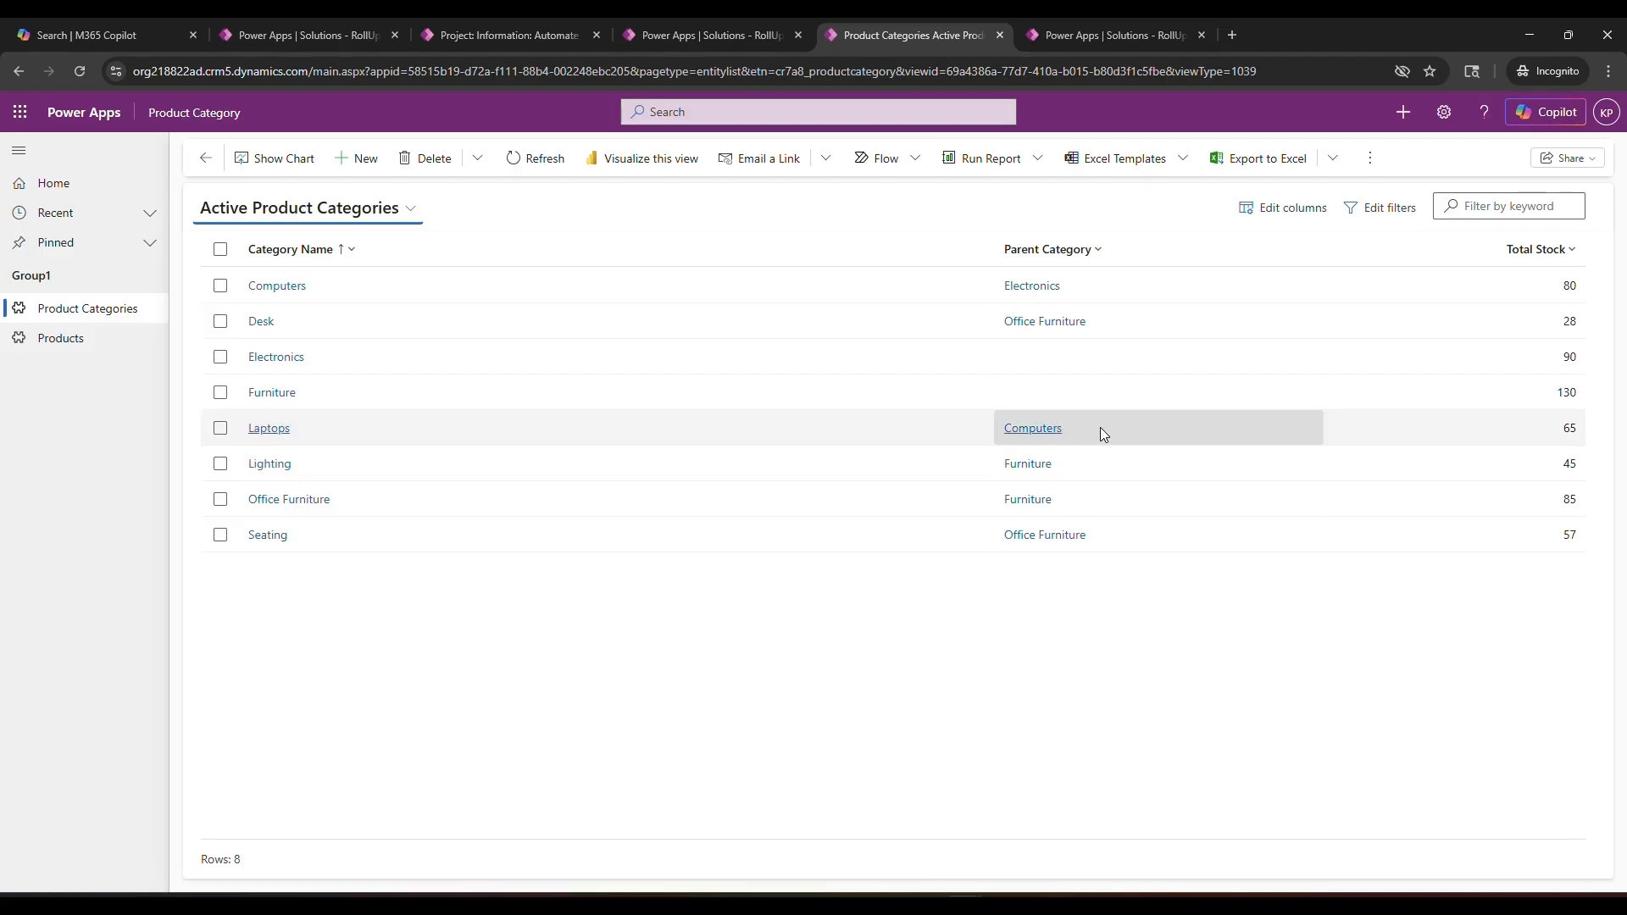
click(71, 345)
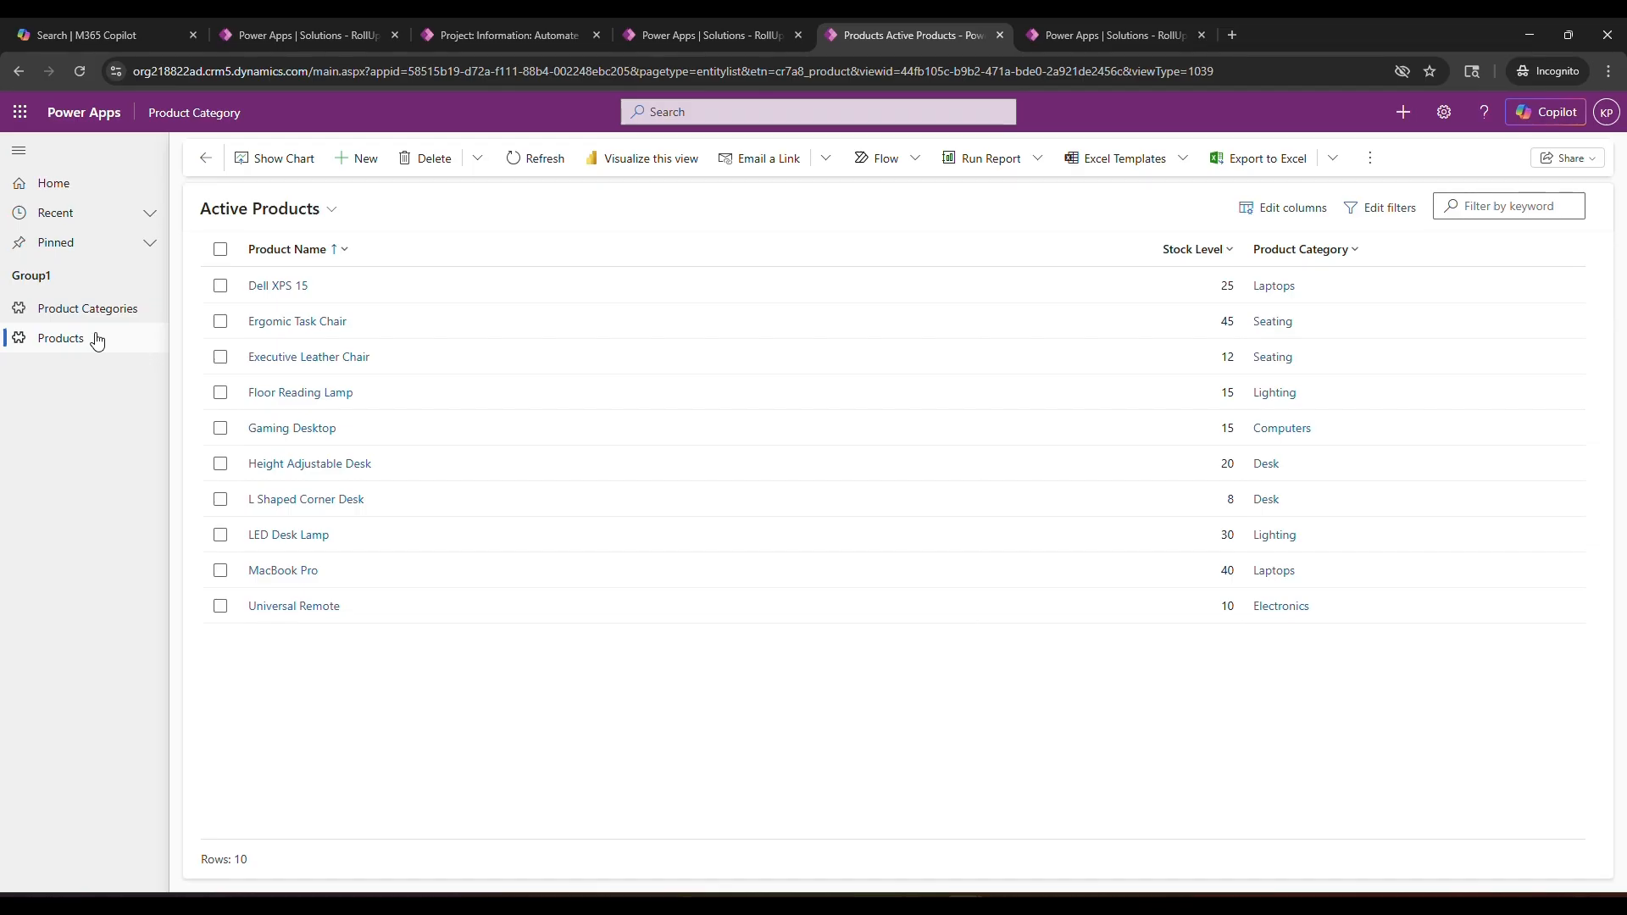
click(292, 253)
click(87, 312)
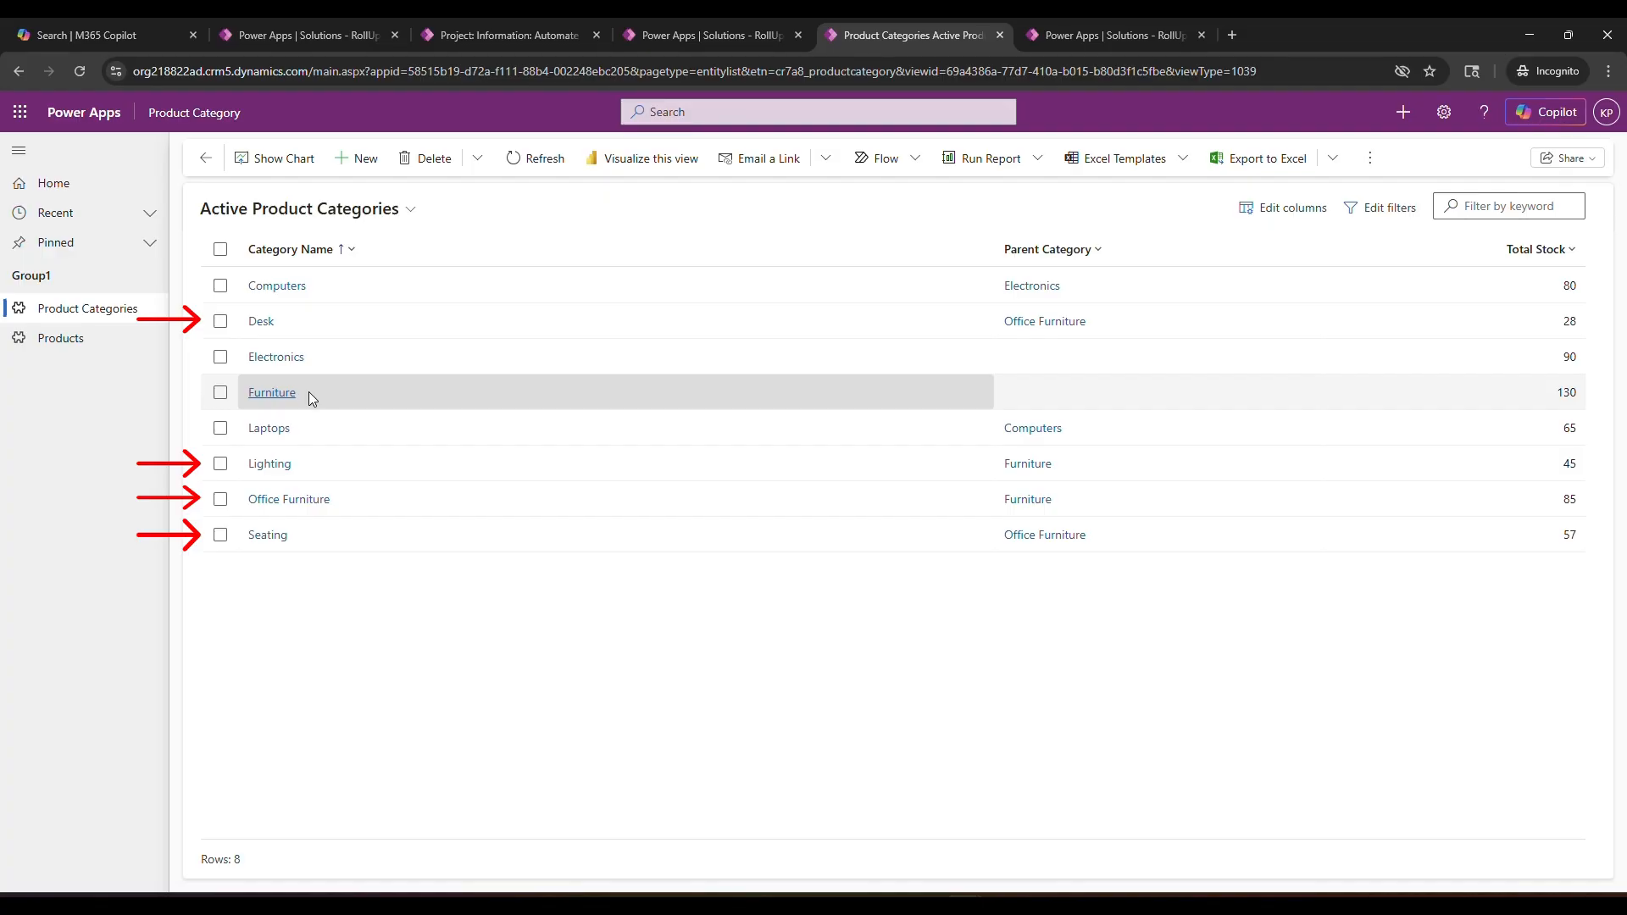
click(61, 339)
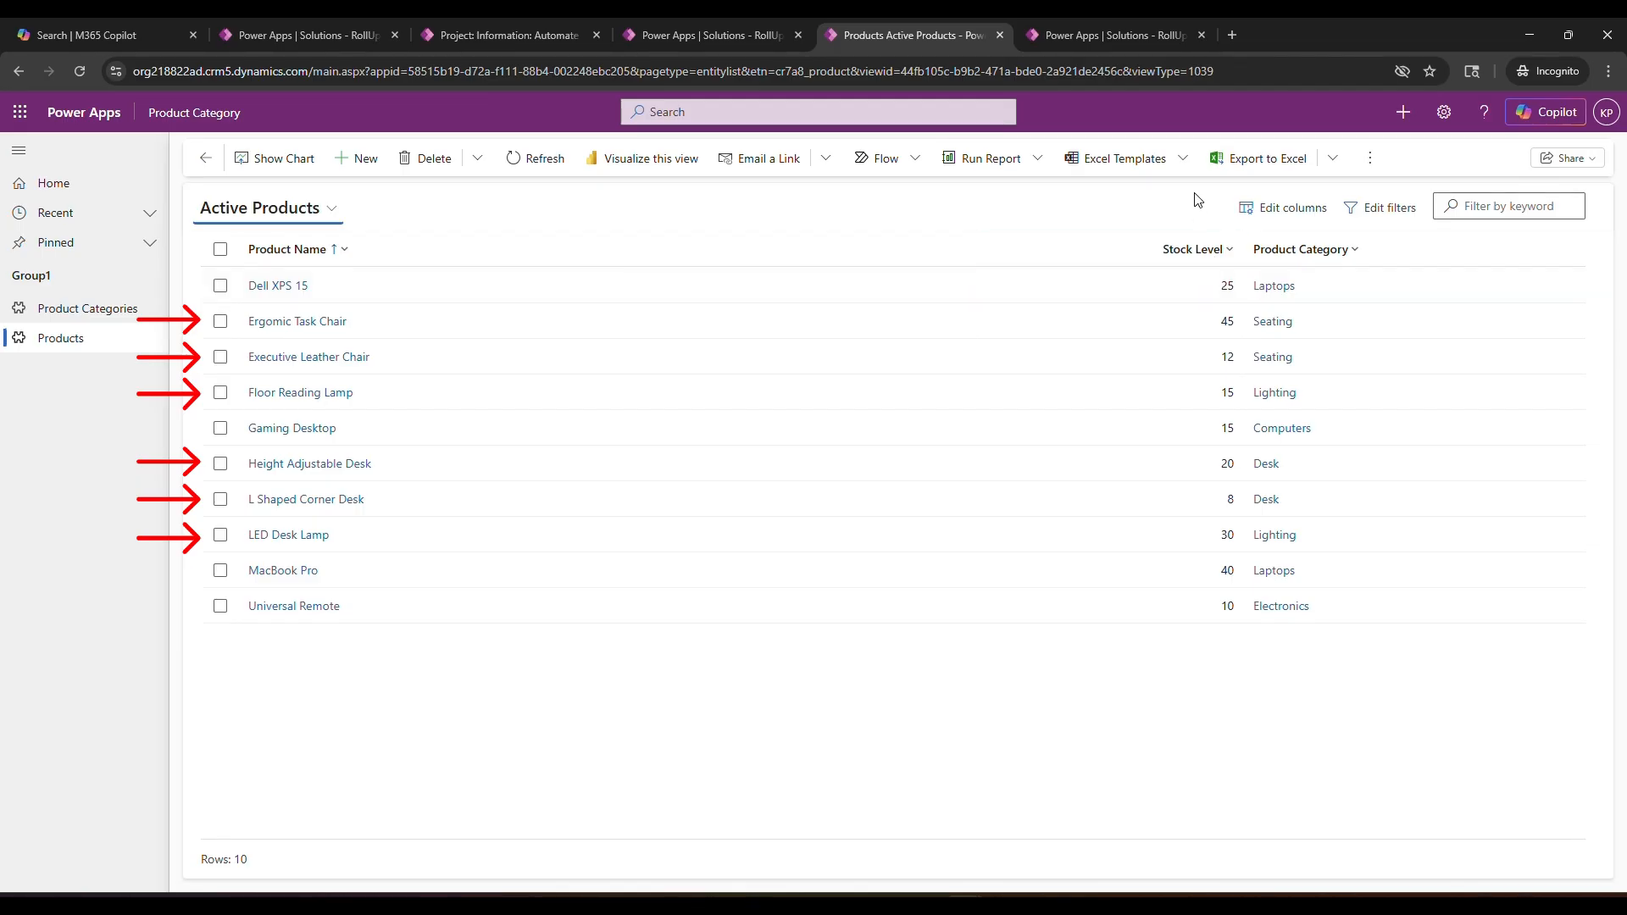
click(81, 310)
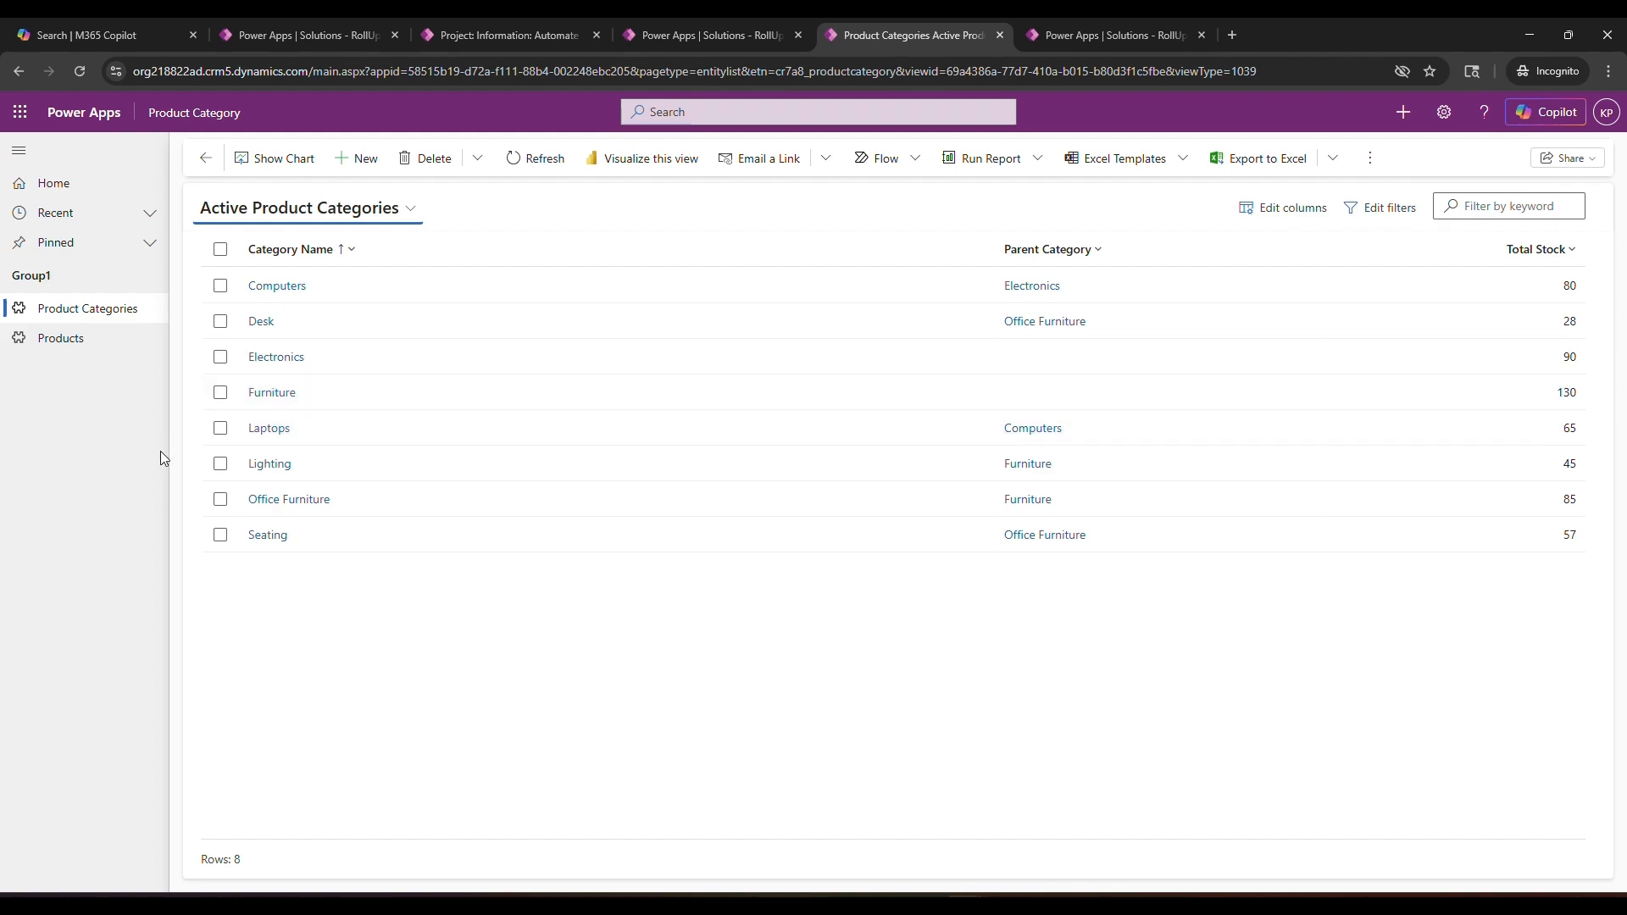
- Open the many-to-one Parent Category relationship of the Product Category table and examine its Hierarchical option
click(1090, 34)
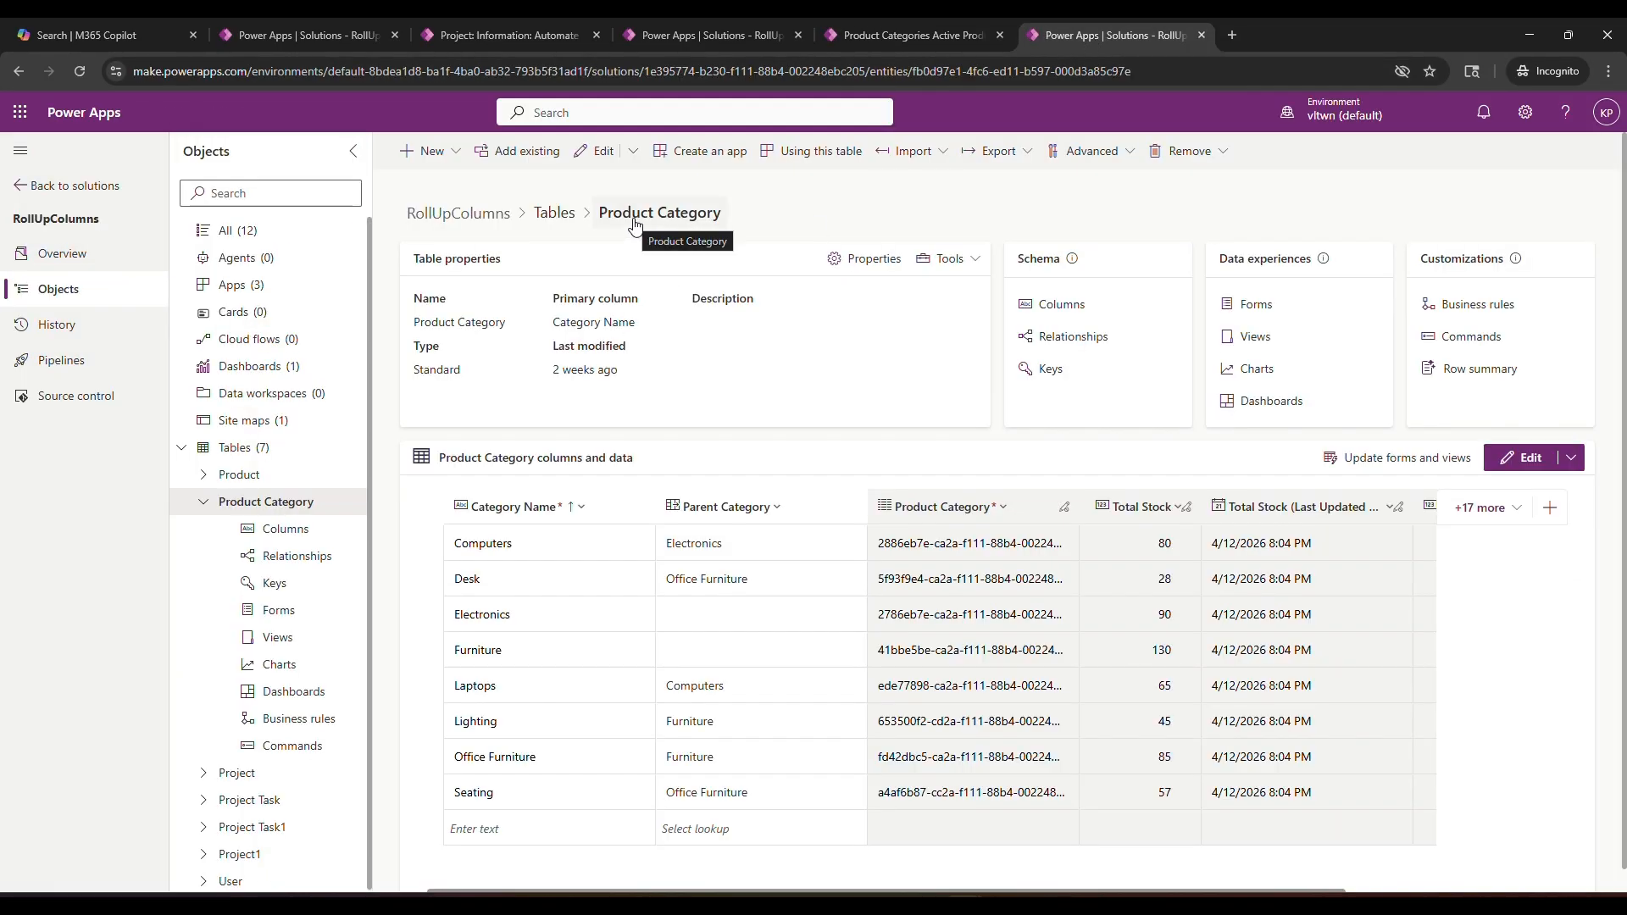
click(1074, 337)
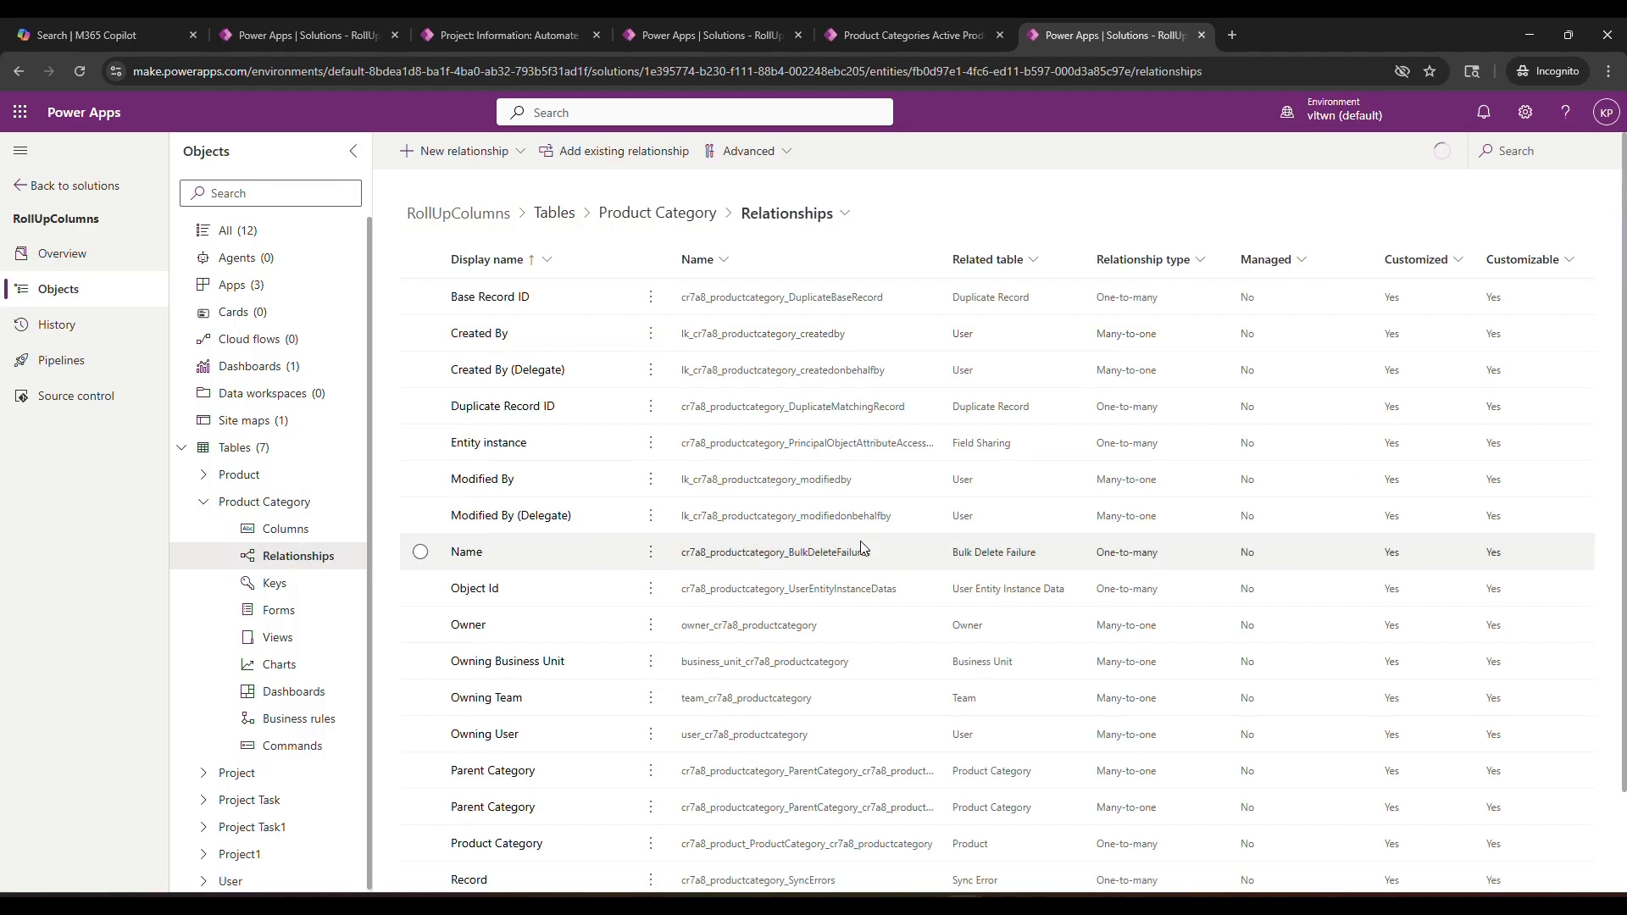
scroll(861, 547, down, 2)
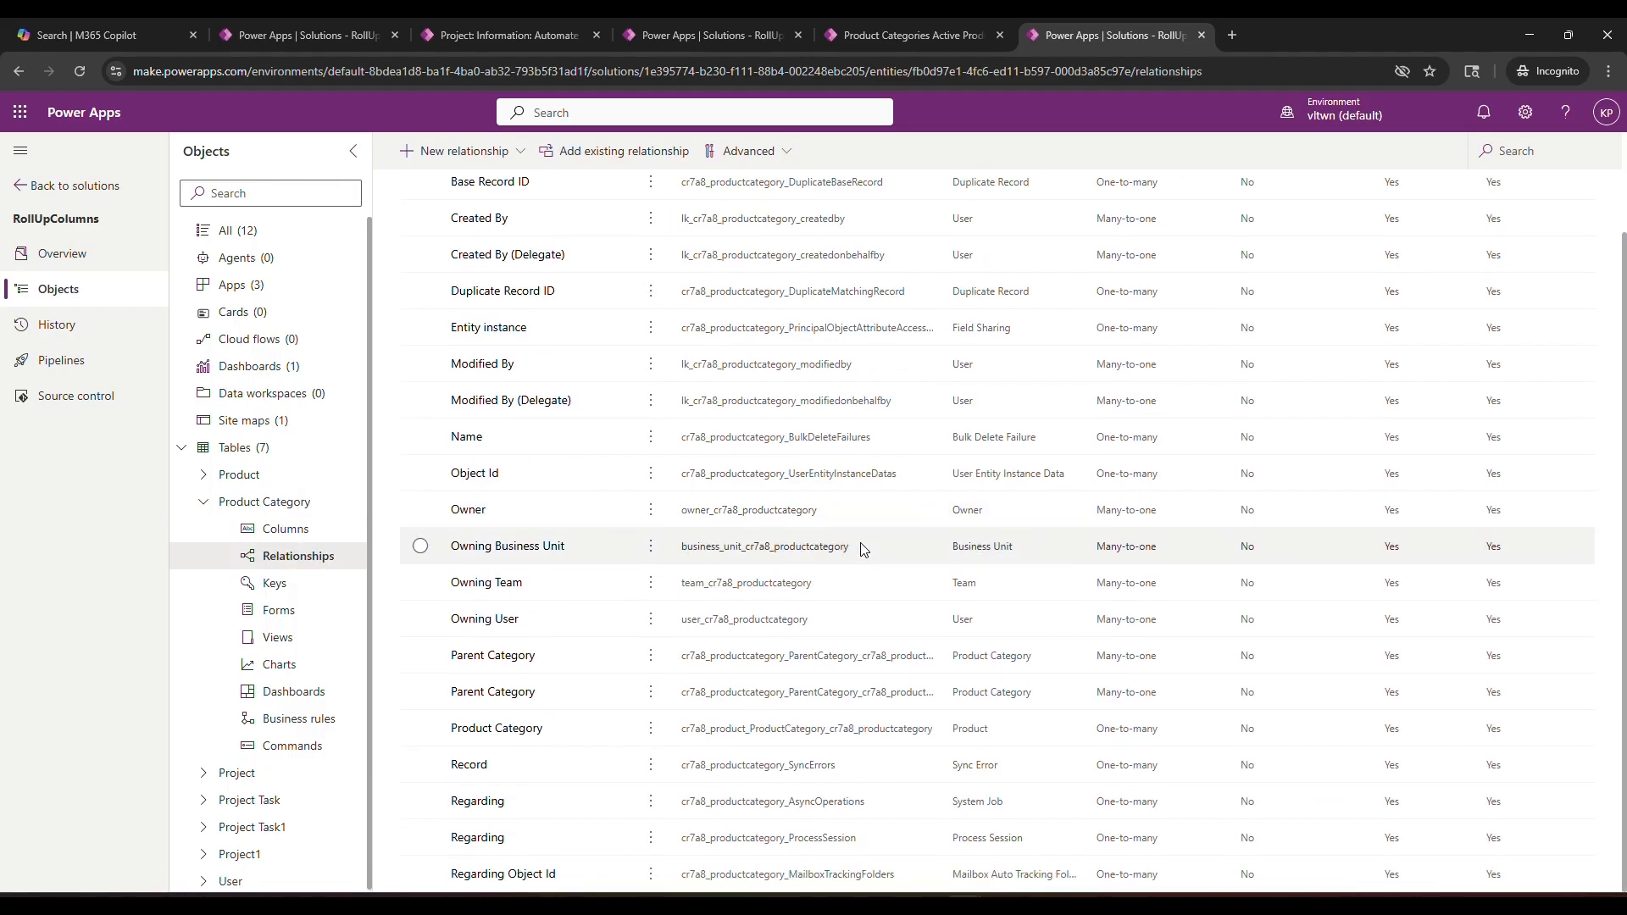
click(503, 693)
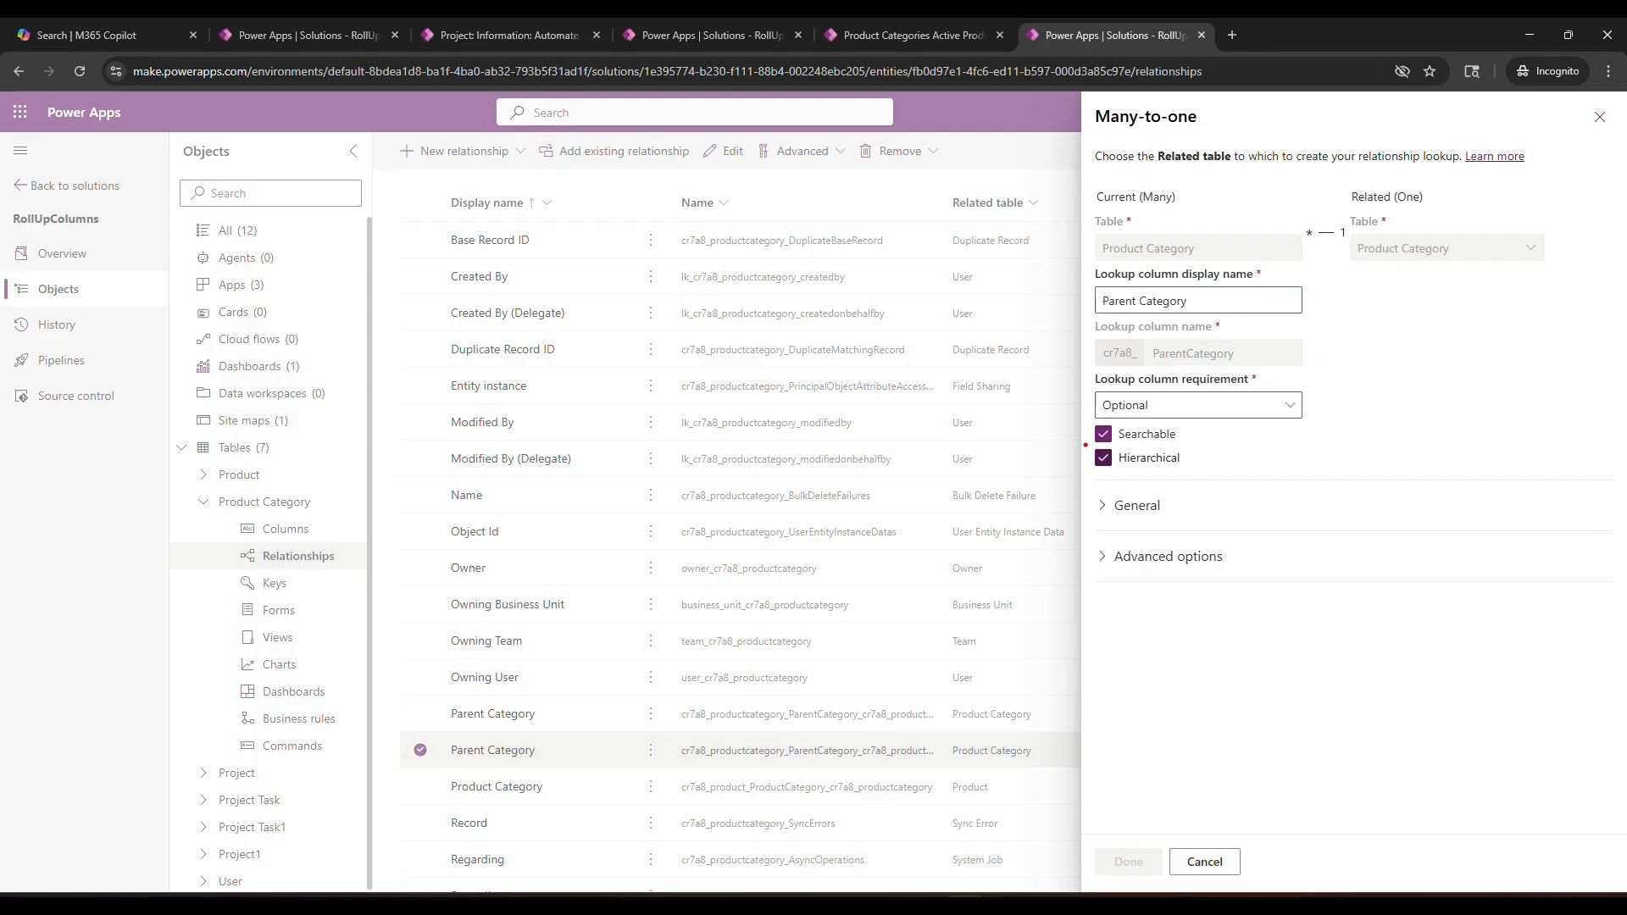
drag(1085, 445, 1190, 473)
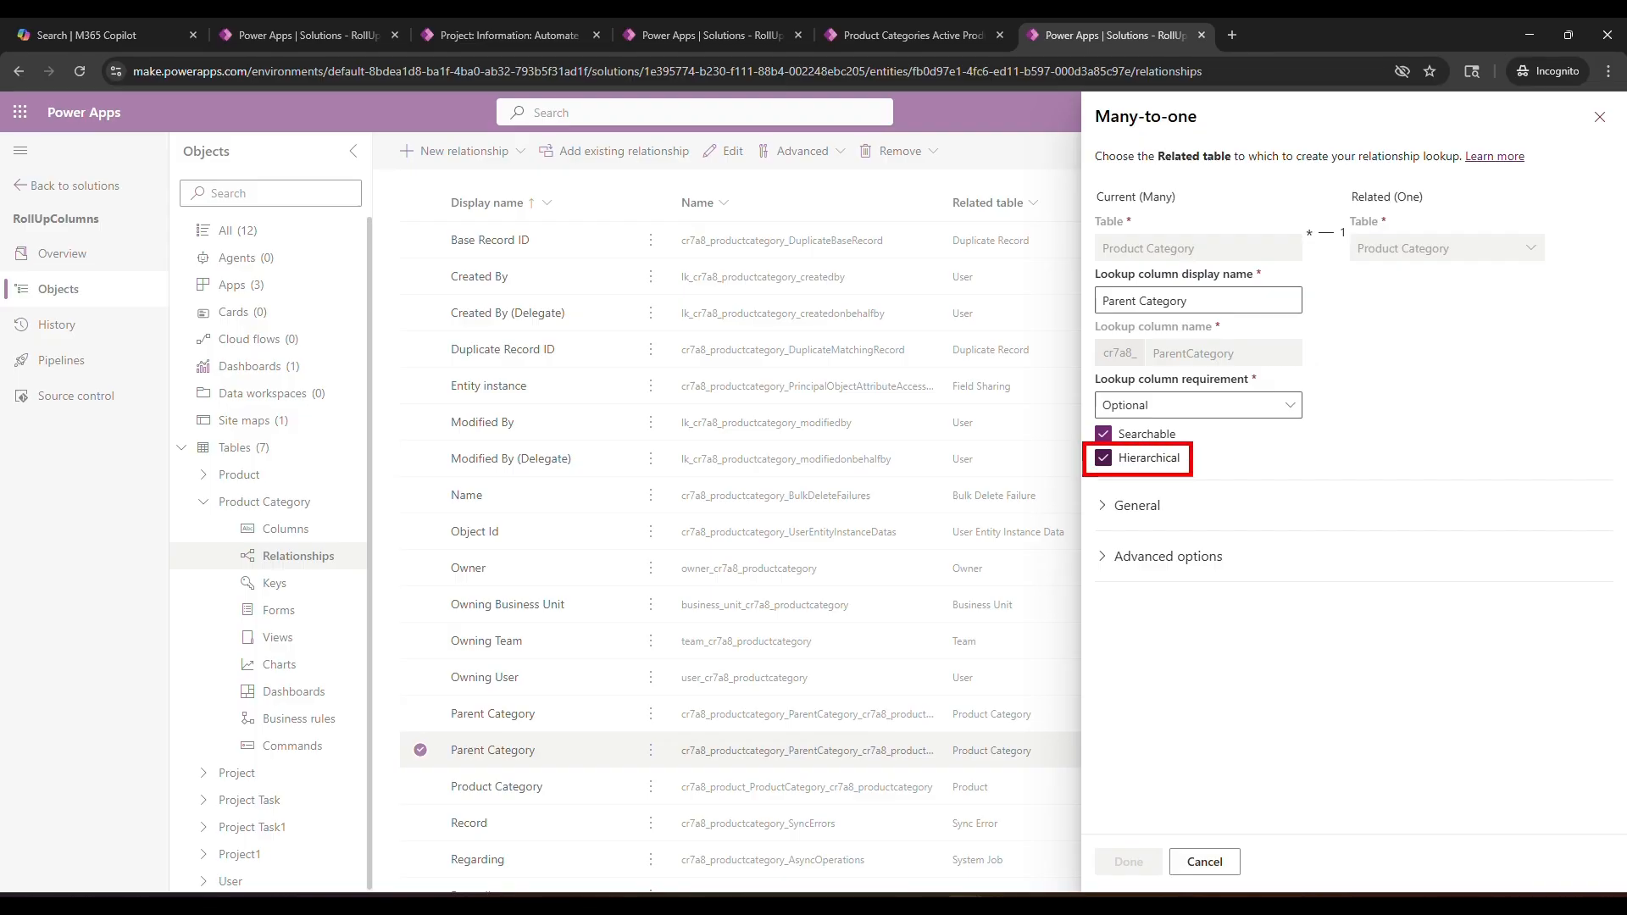
key(Escape)
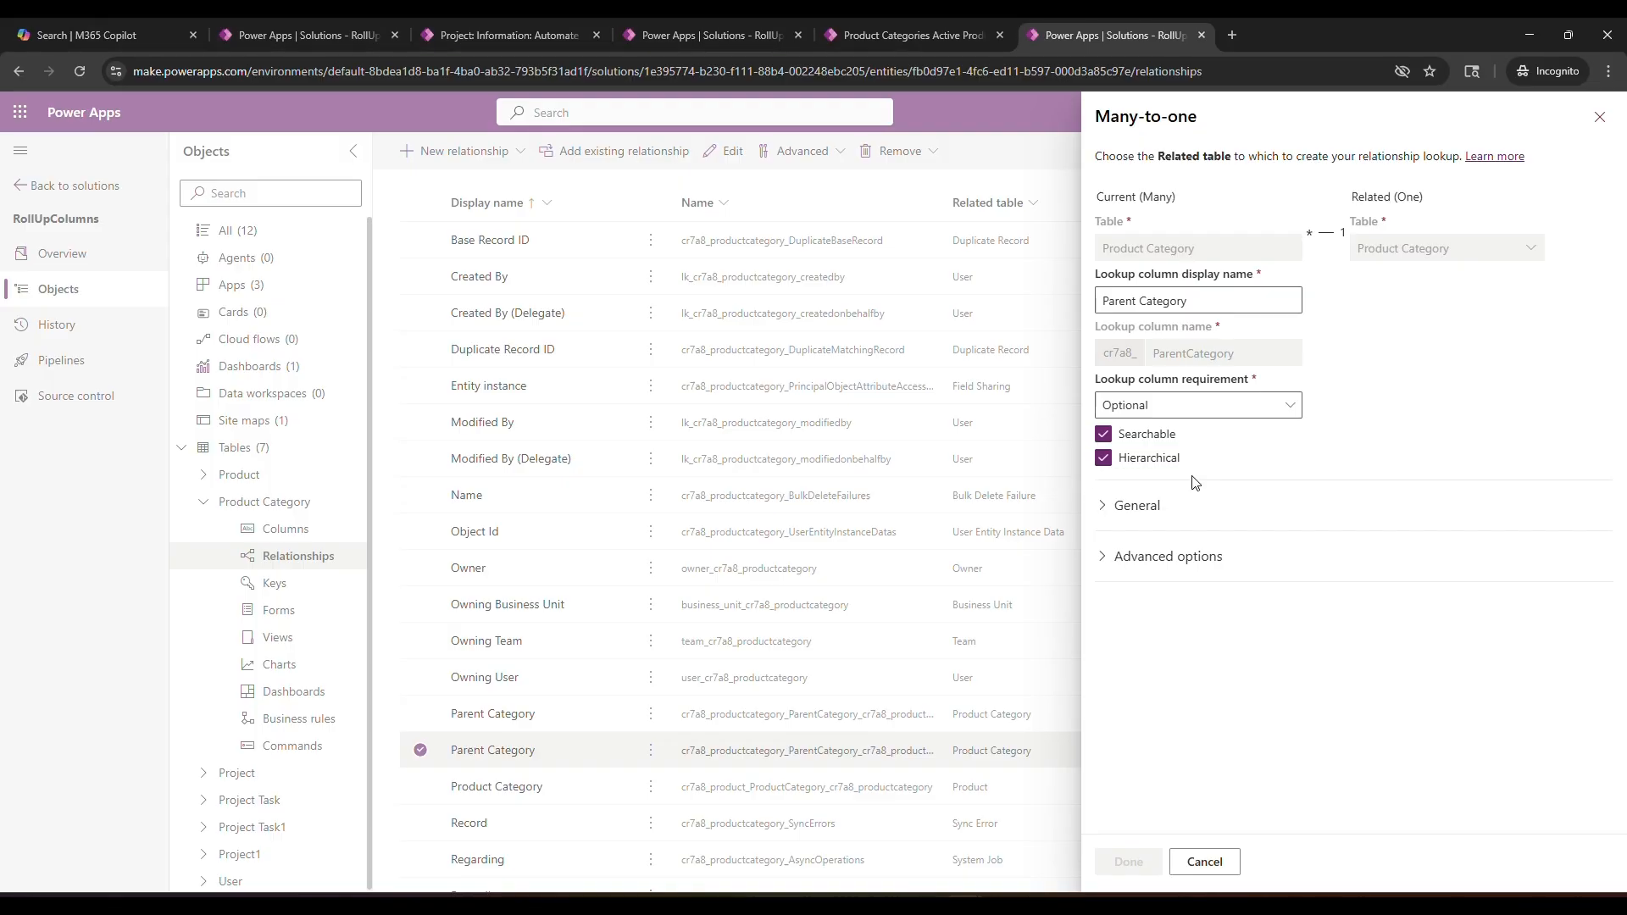
- Switch to RollUpColumns.pptx in PowerPoint and present the Total Stock rollup slide to examine its Use Hierarchy setting
click(1002, 905)
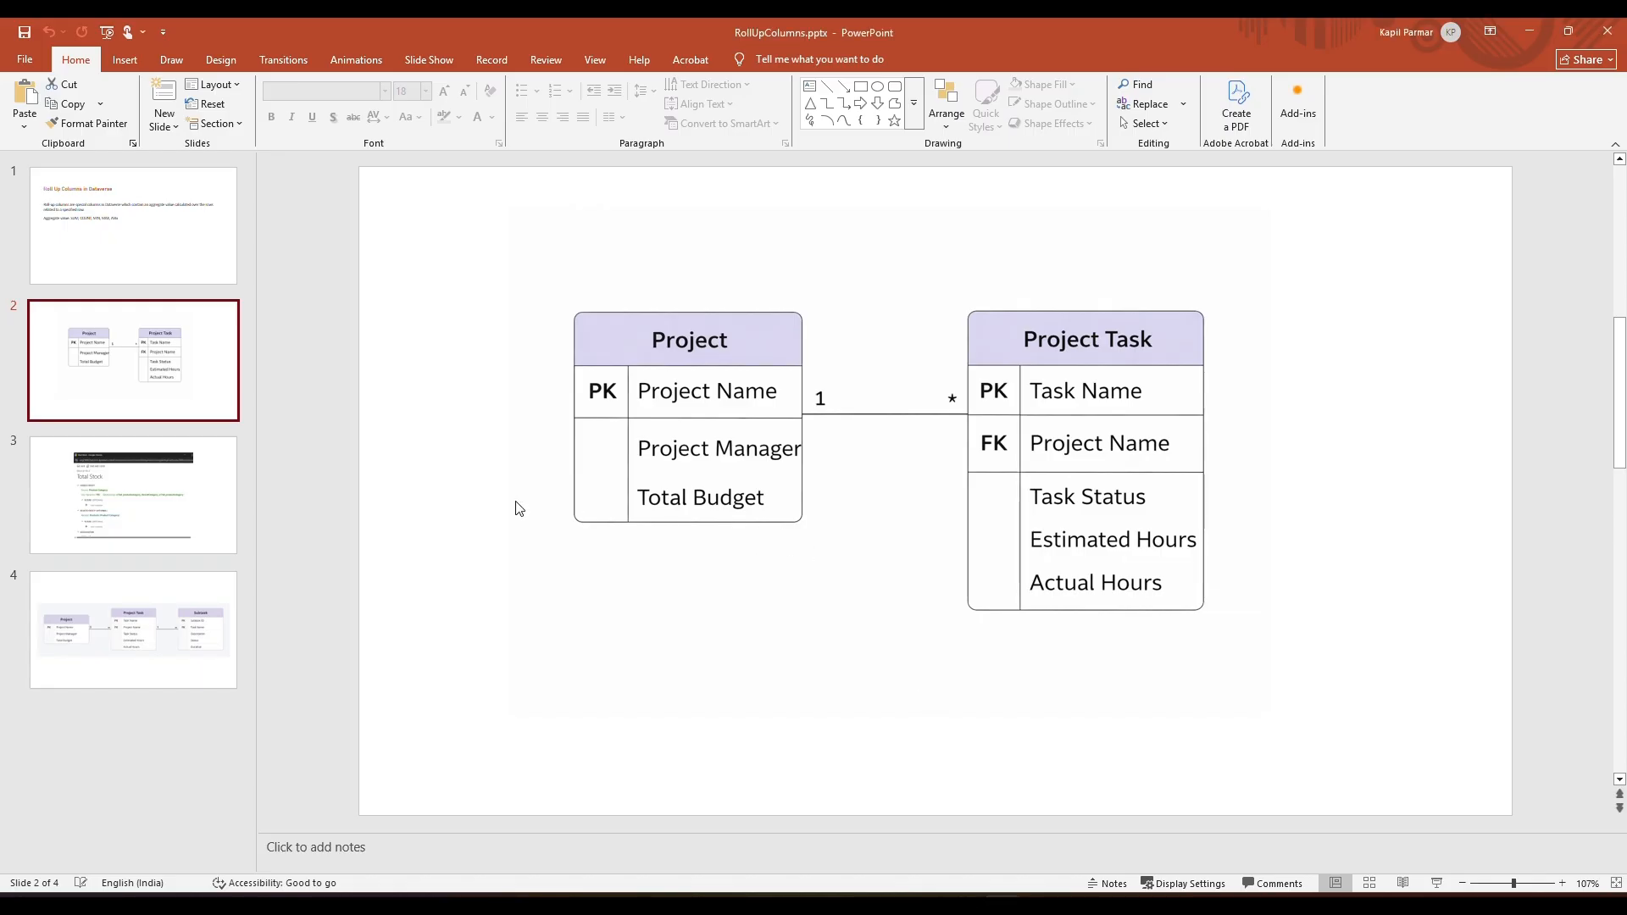
key(shift+F5)
key(Right)
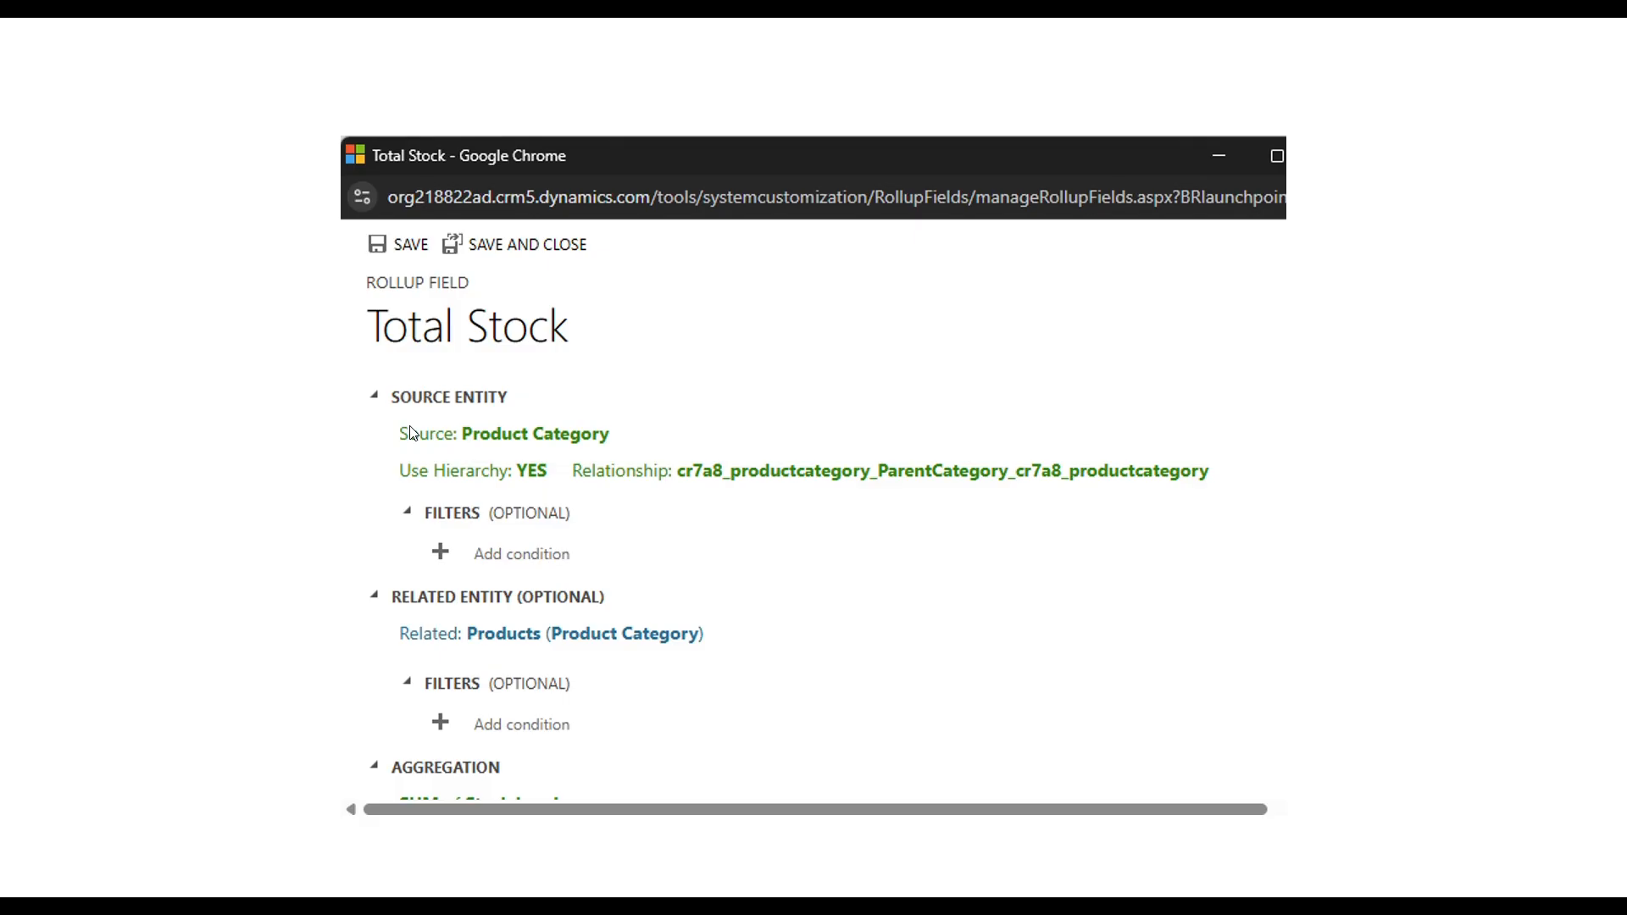
key(ctrl+l)
drag(386, 454, 556, 485)
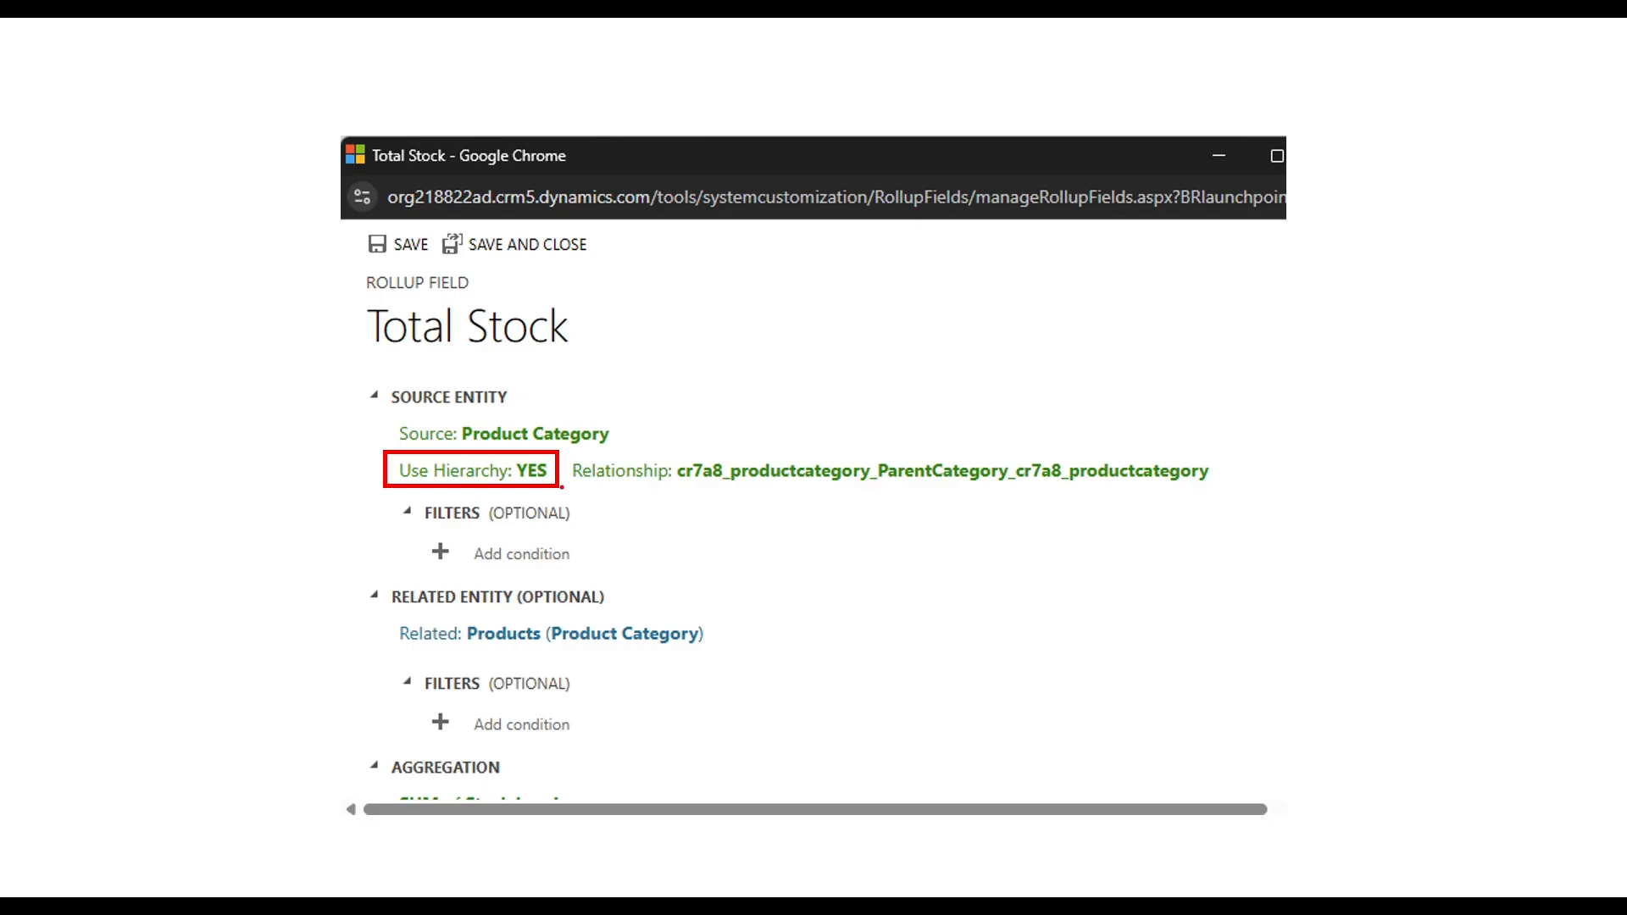
key(ctrl+l)
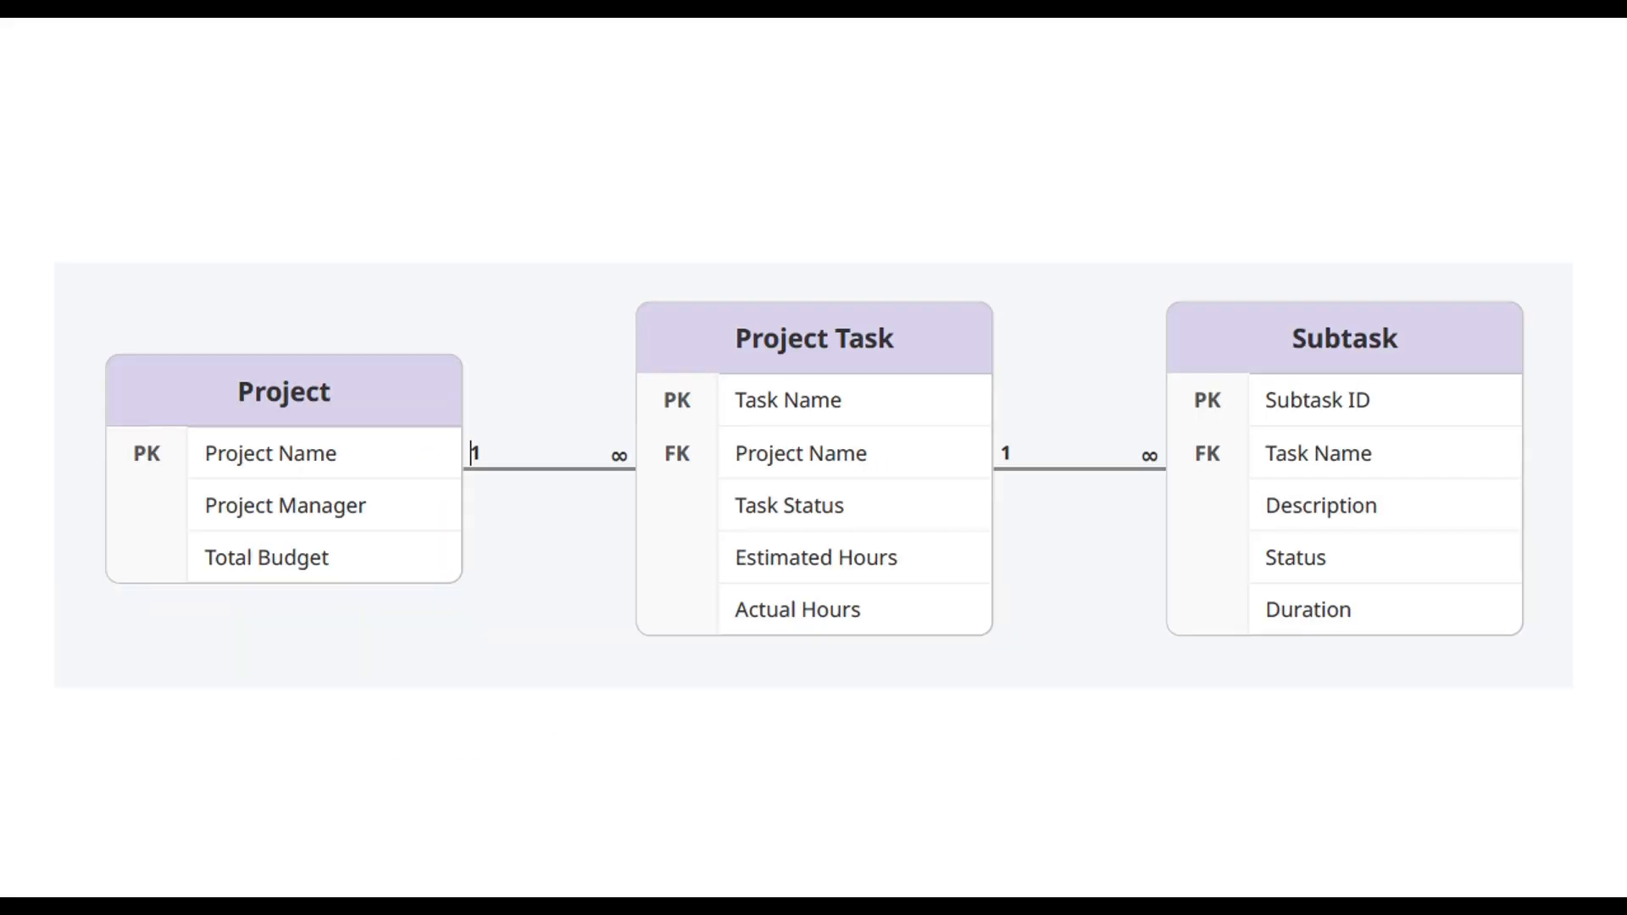
- End the slide show, switch to the Product Category app in the browser and review the Total Stock of the active product categories
key(Right)
key(Escape)
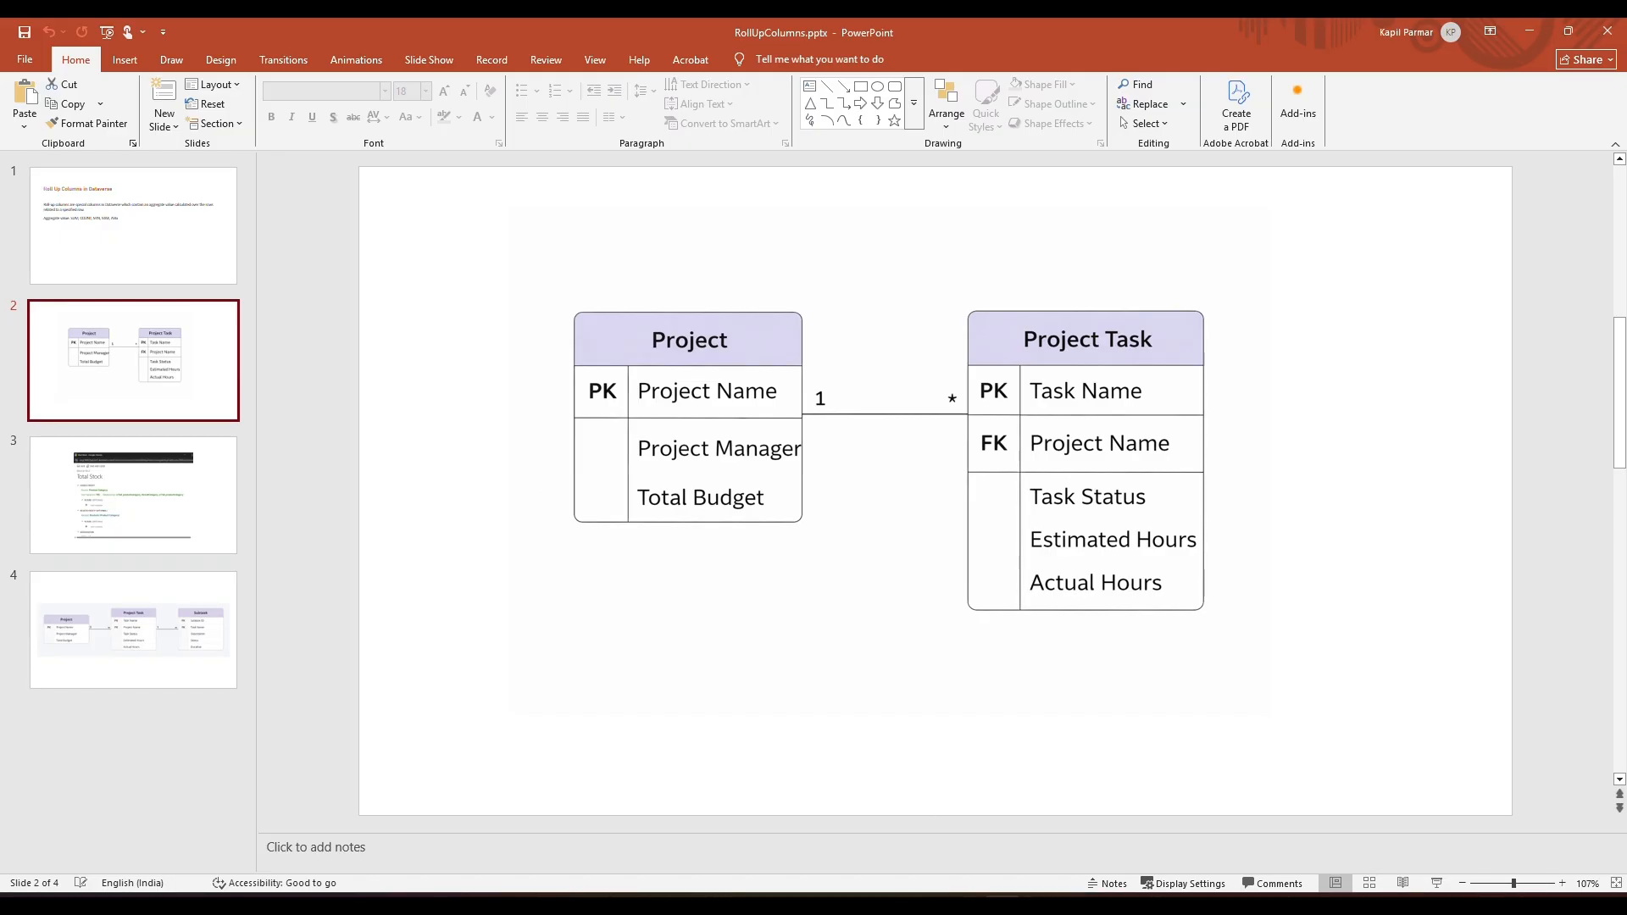
click(965, 903)
click(1054, 830)
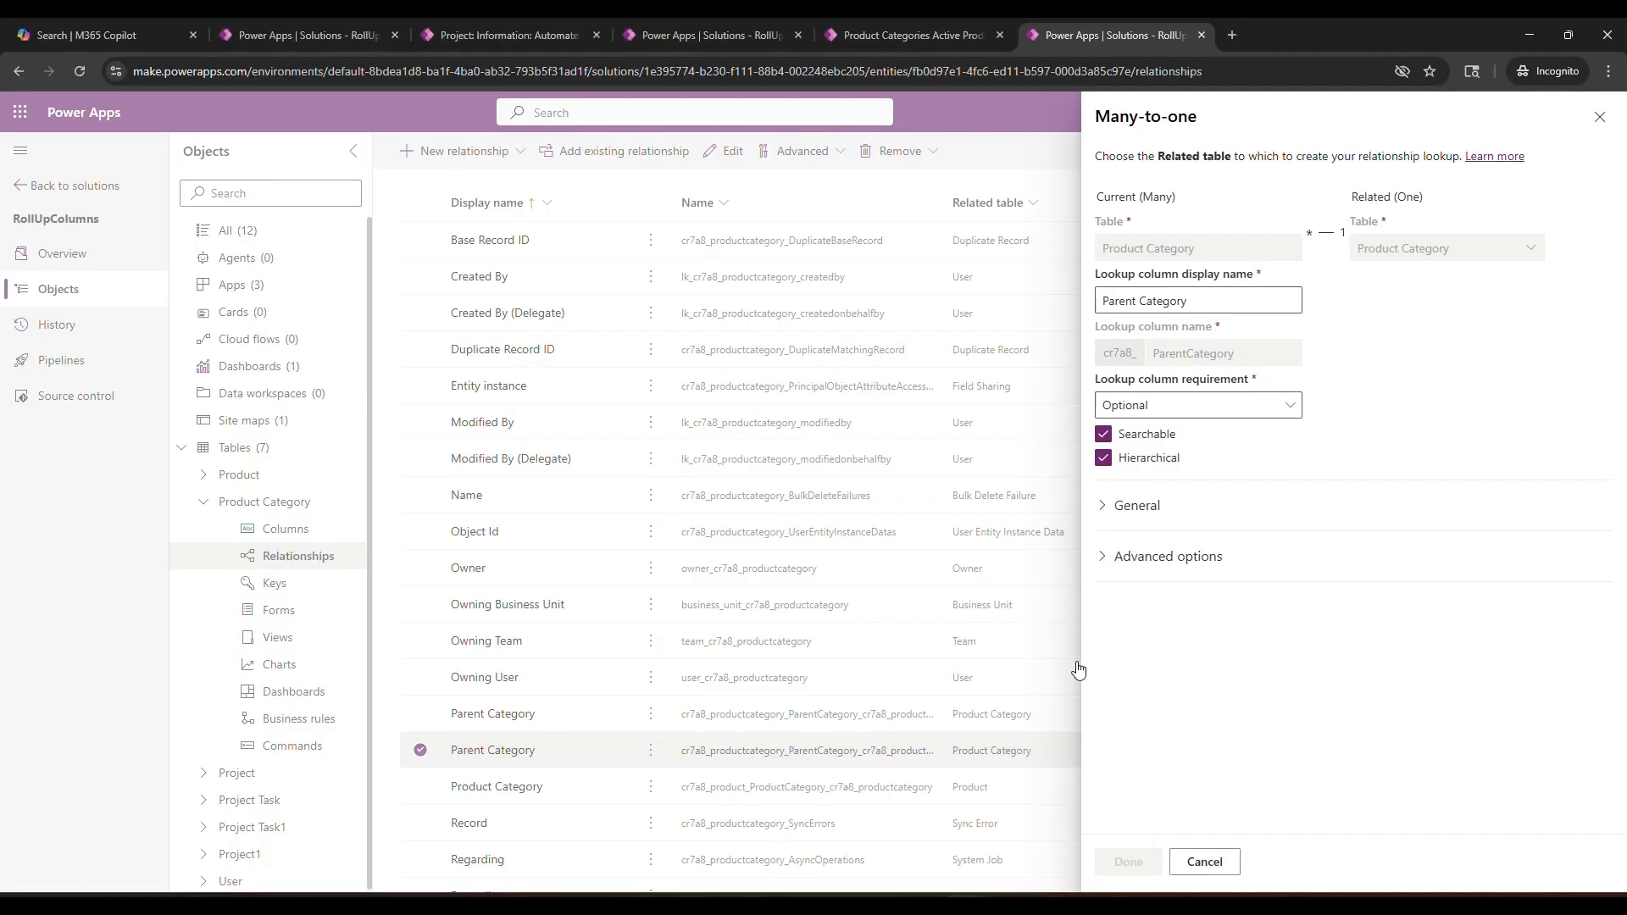
click(957, 23)
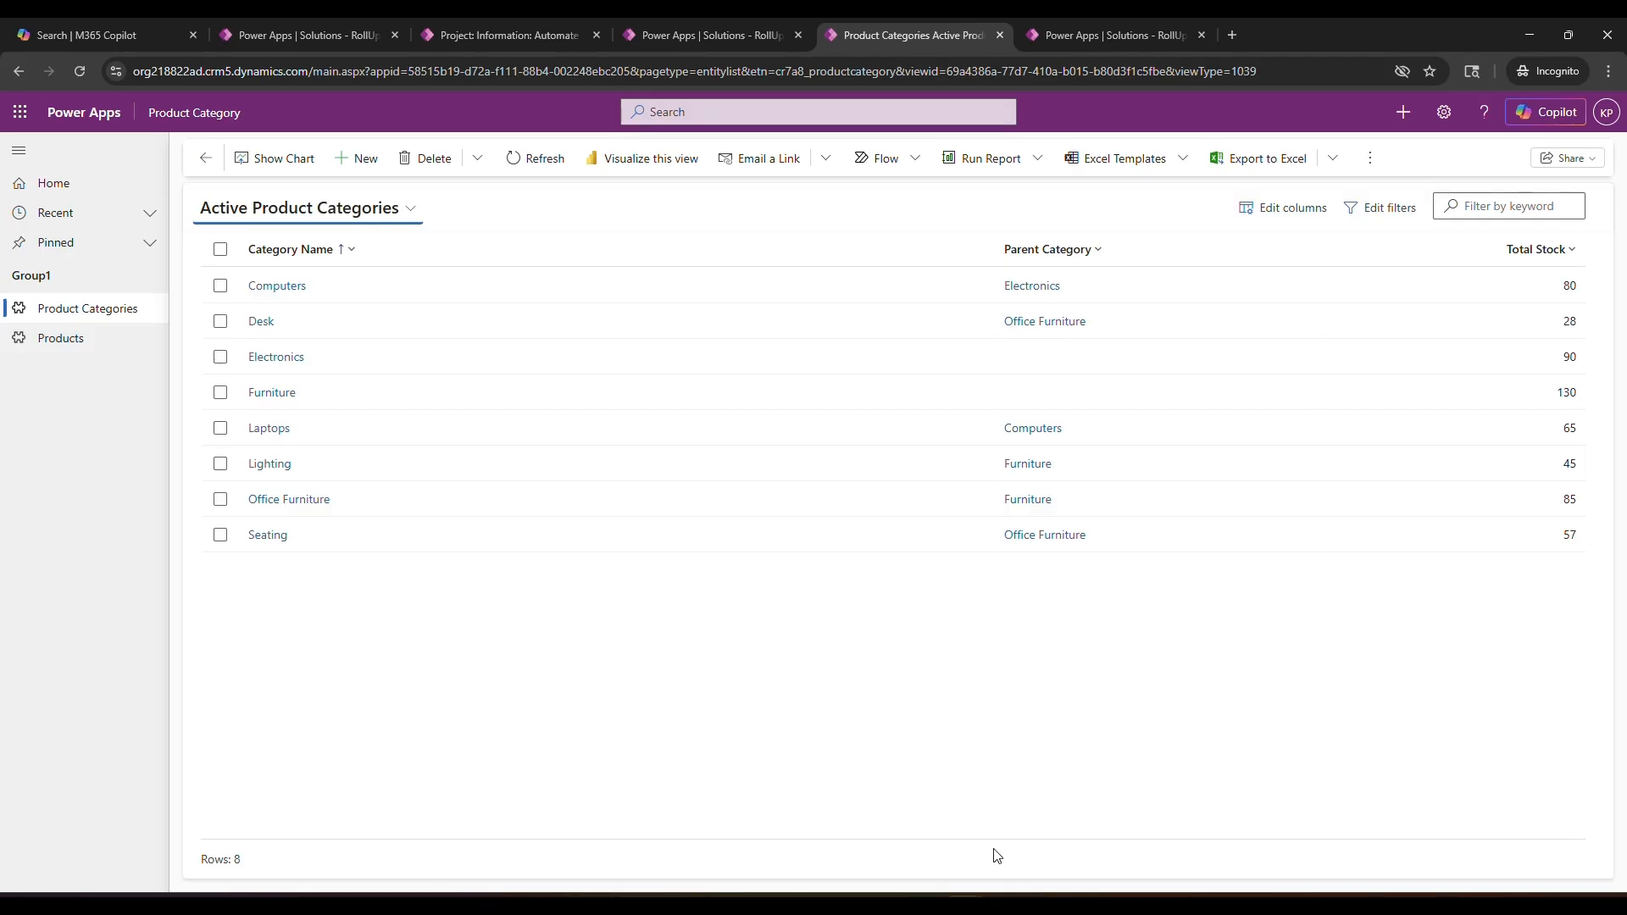
- Switch to RollUpColumns.pptx in PowerPoint and present slide 4 to examine the Project, Project Task and Subtask relationships
mouse_move(1003, 903)
click(1051, 805)
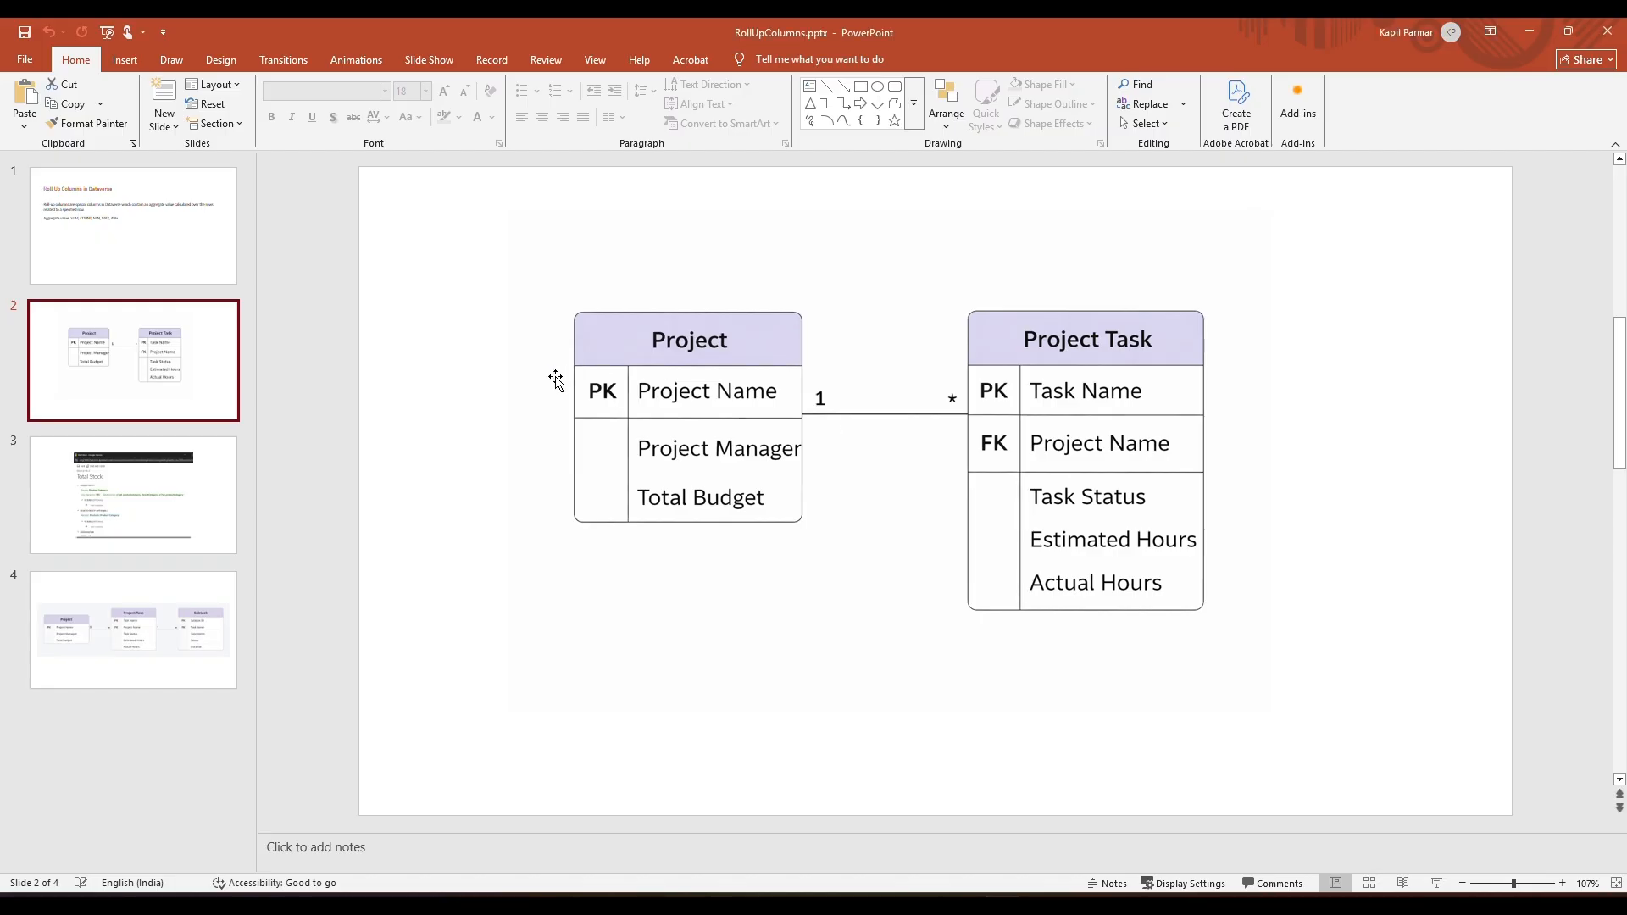
click(166, 616)
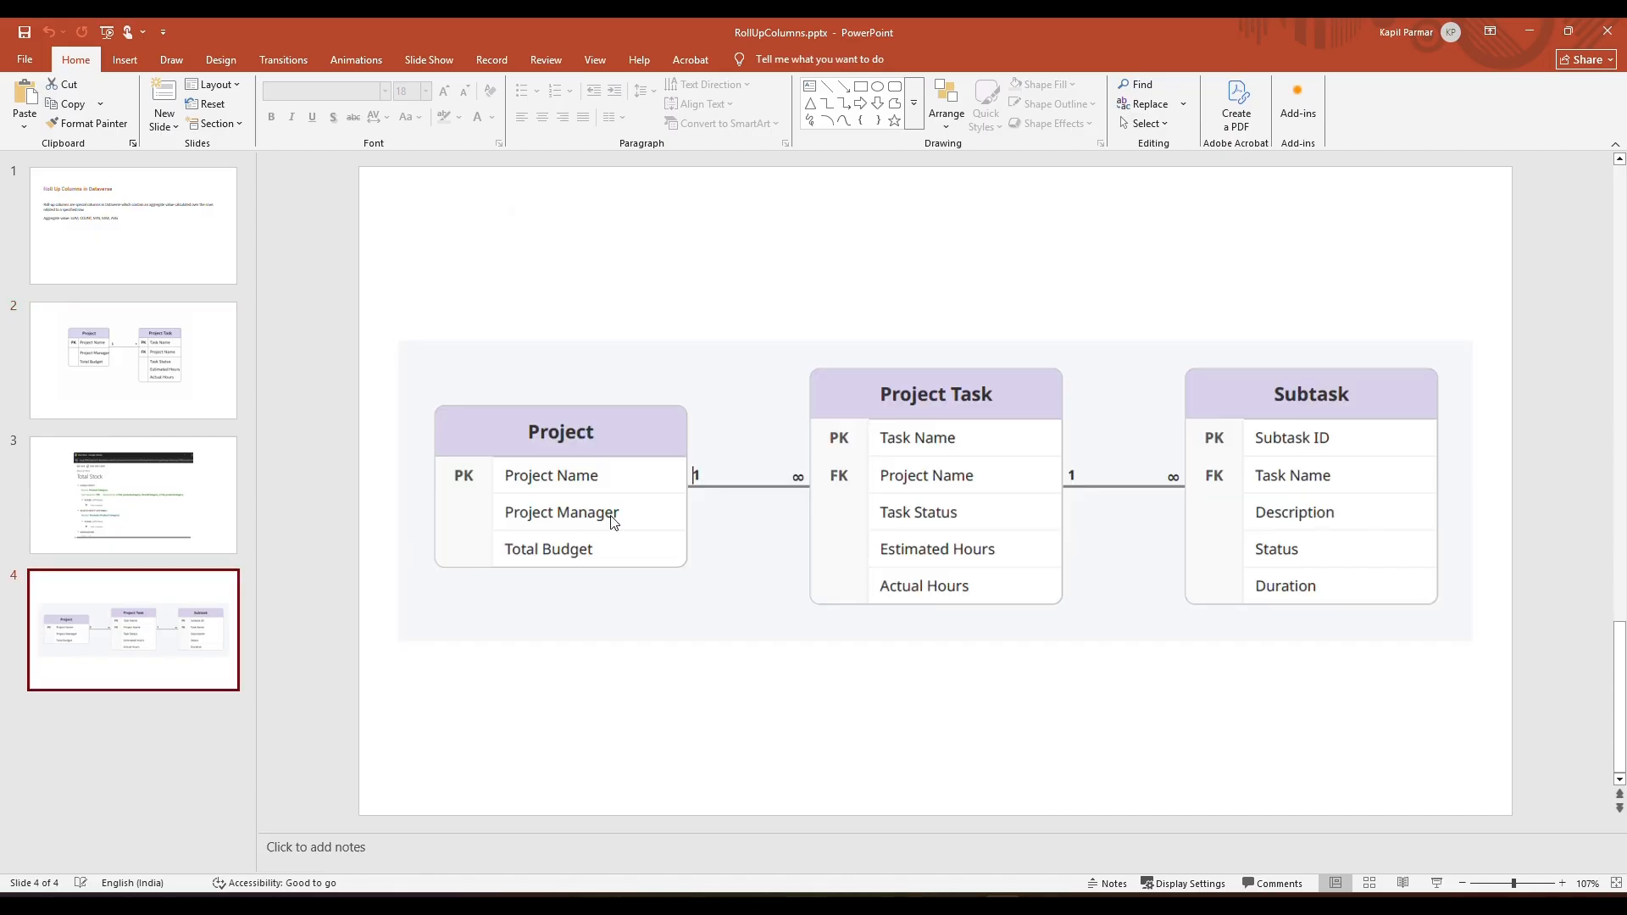
key(shift+F5)
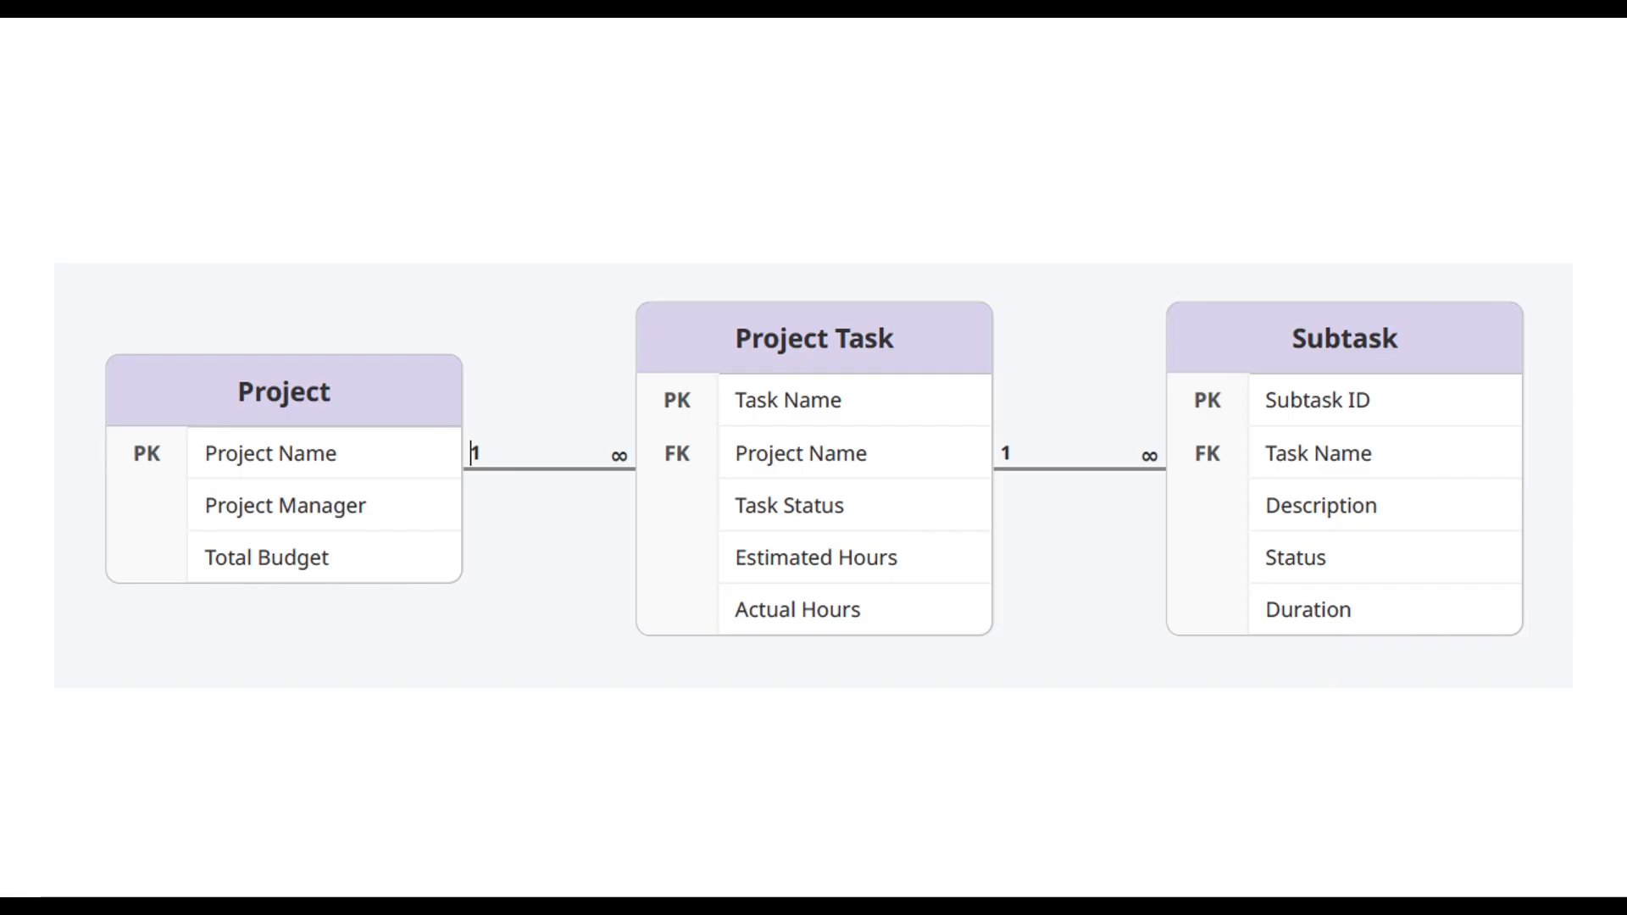